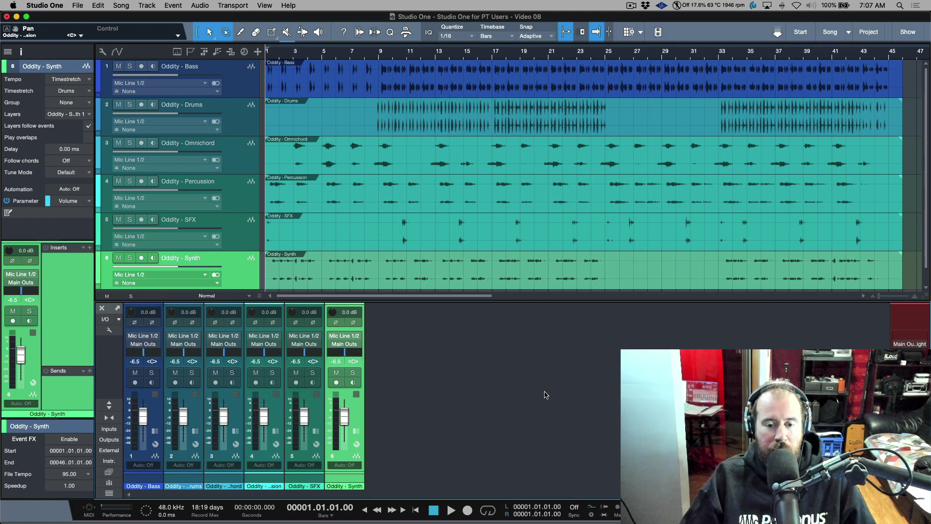
Step: Add a bus channel, an FX channel and a VCA channel to the console
{"action": "right_click", "coordinate": [546, 395]}
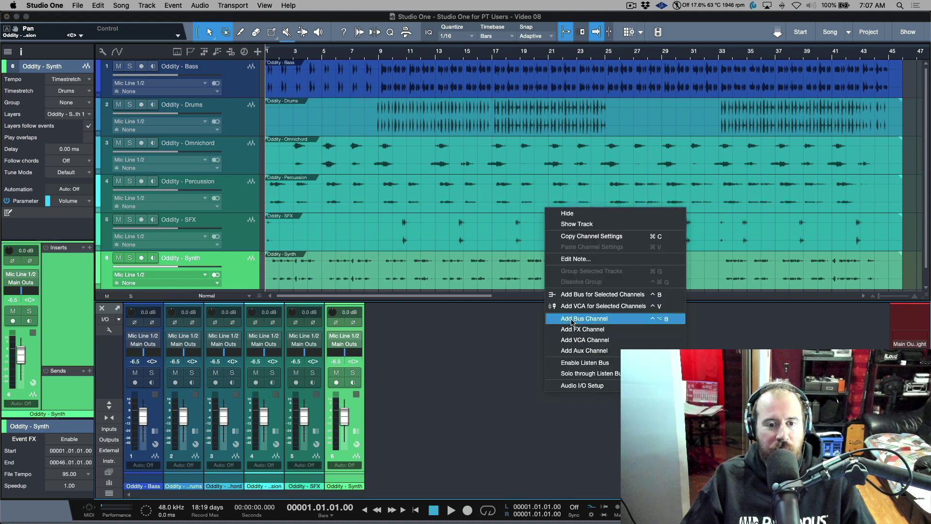
{"action": "left_click", "coordinate": [572, 319]}
{"action": "right_click", "coordinate": [546, 358]}
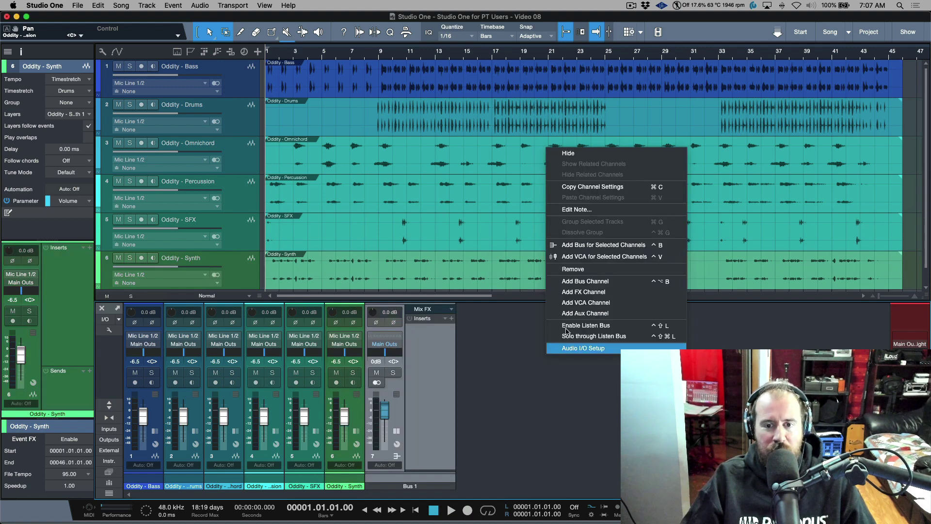
{"action": "left_click", "coordinate": [583, 292]}
{"action": "right_click", "coordinate": [591, 370]}
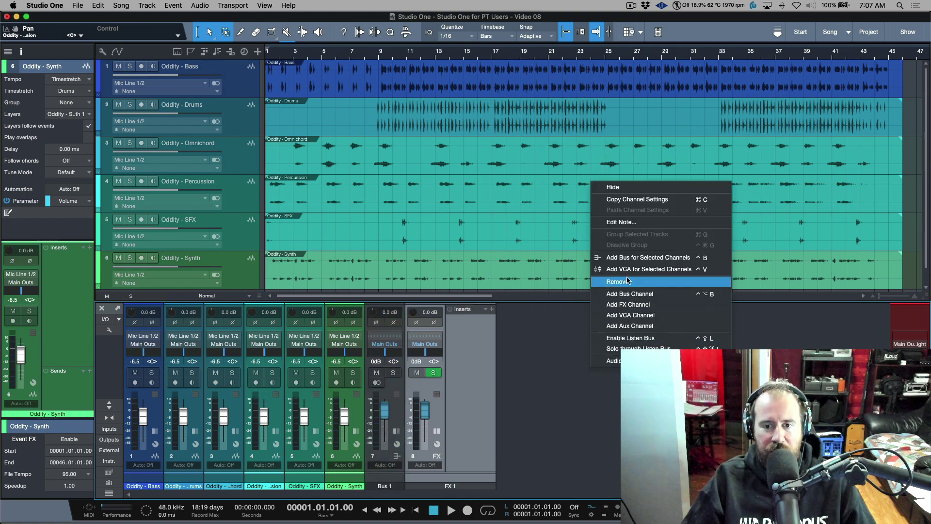
{"action": "left_click", "coordinate": [626, 316]}
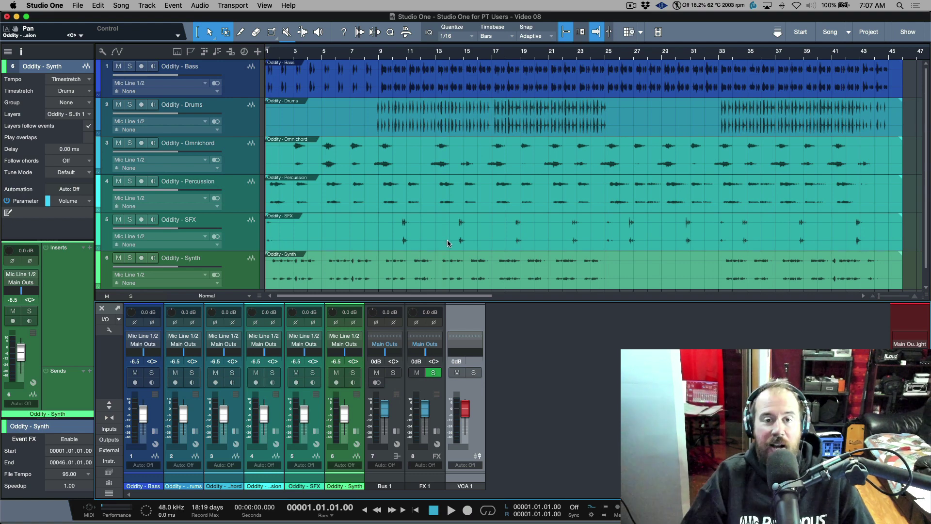
{"action": "scroll", "coordinate": [498, 223], "scroll_direction": "down", "scroll_amount": 1}
{"action": "scroll", "coordinate": [498, 223], "scroll_direction": "up", "scroll_amount": 1}
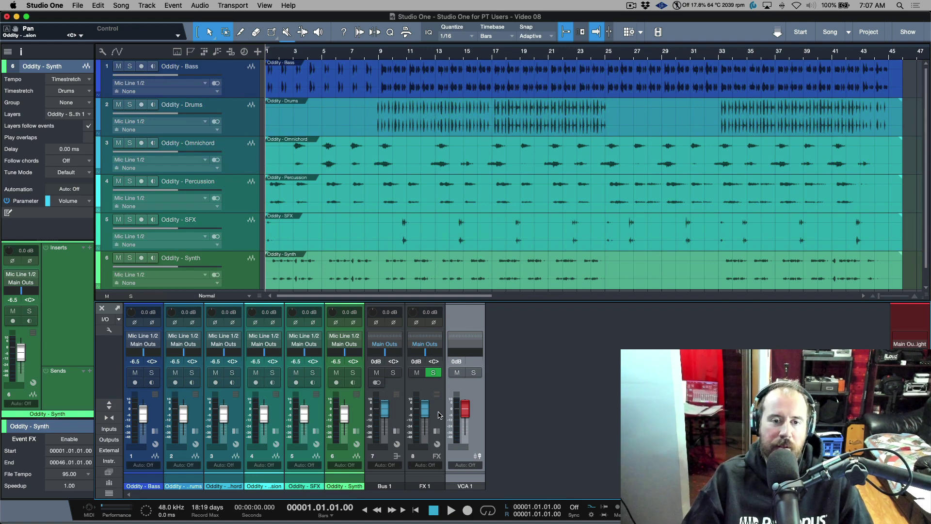
Step: Enable automatic creation of automation tracks for channels in the advanced automation preferences and apply the change
{"action": "key", "text": "super+comma"}
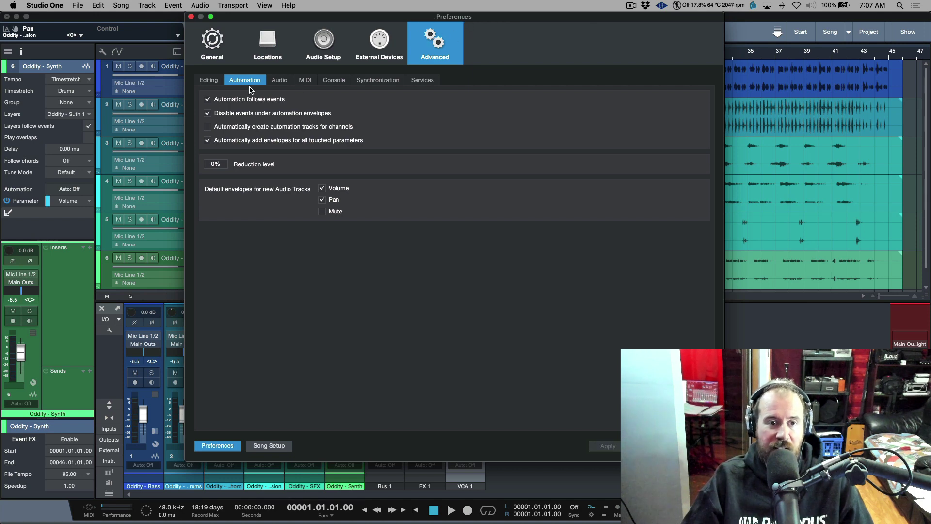
{"action": "left_click", "coordinate": [208, 127]}
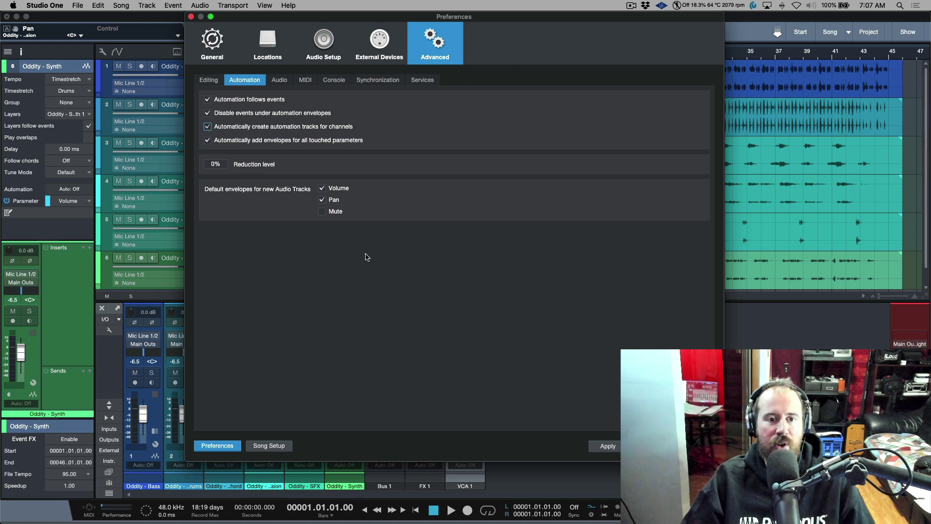
{"action": "left_click", "coordinate": [607, 445]}
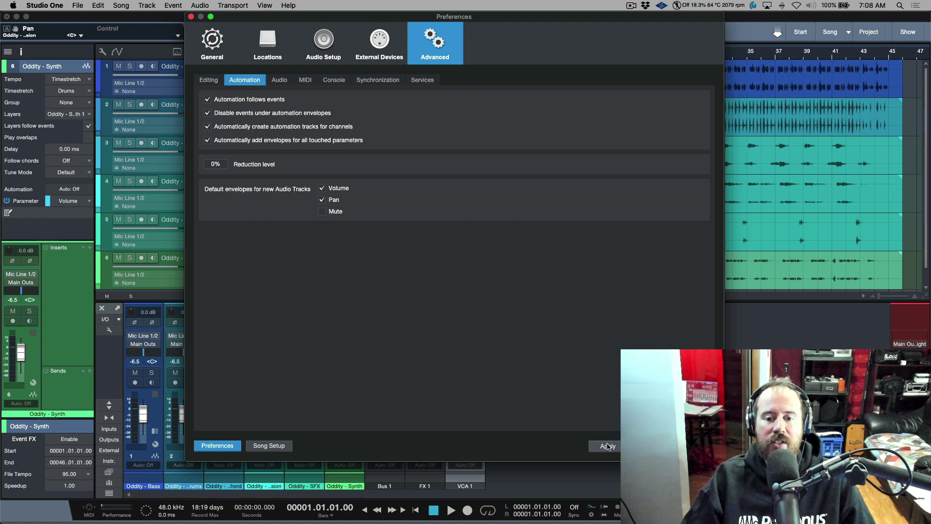
{"action": "left_click", "coordinate": [642, 445]}
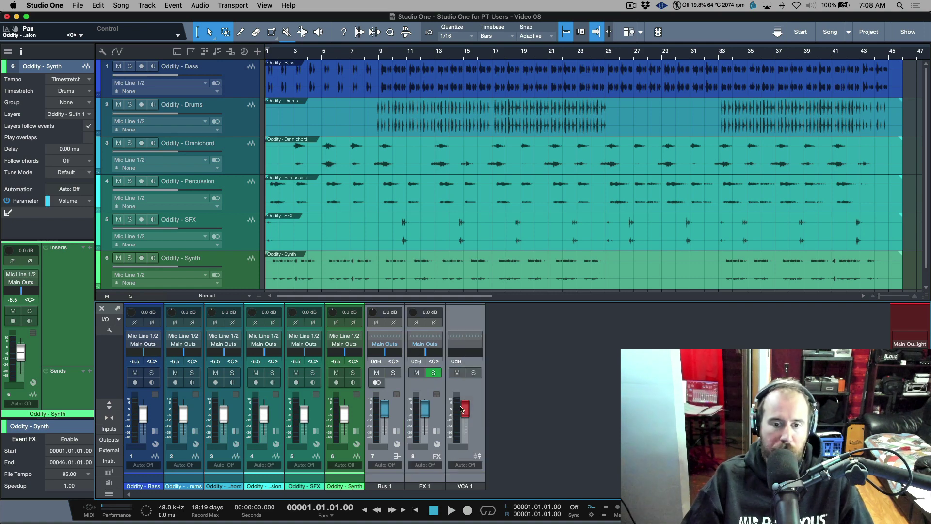
Step: Remove the existing bus, FX and VCA channels, and add a fresh channel of each of these types
{"action": "right_click", "coordinate": [476, 390]}
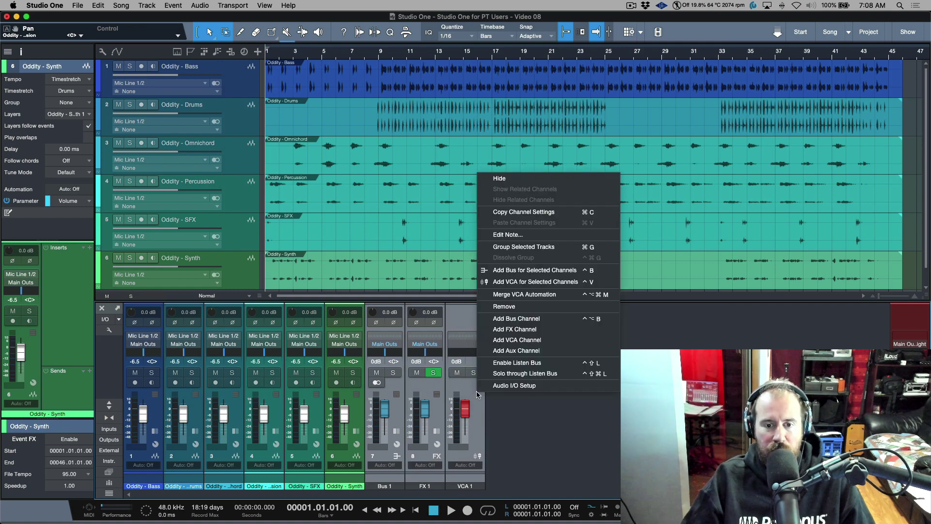
{"action": "left_click", "coordinate": [506, 305]}
{"action": "right_click", "coordinate": [434, 348]}
{"action": "left_click", "coordinate": [454, 353]}
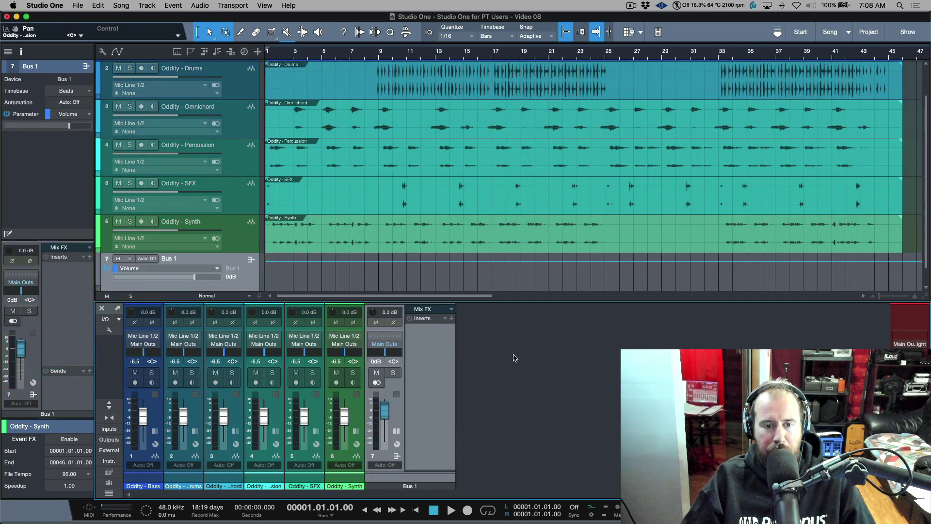
{"action": "right_click", "coordinate": [513, 358]}
{"action": "left_click", "coordinate": [555, 291]}
{"action": "right_click", "coordinate": [568, 336]}
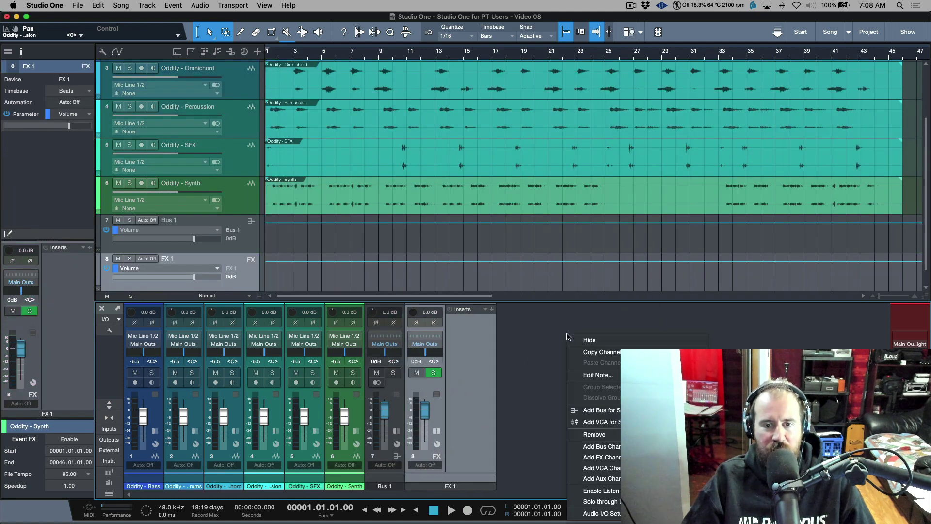
{"action": "left_click", "coordinate": [593, 468]}
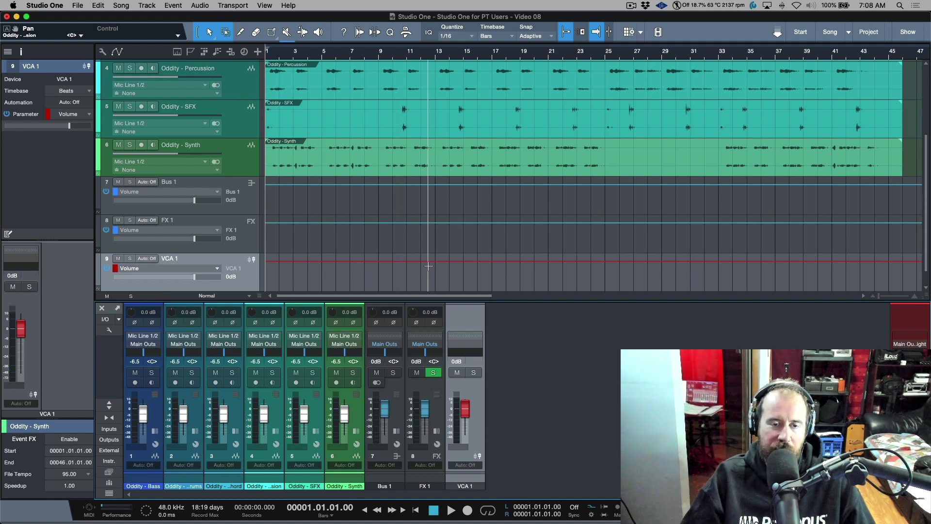
Step: Try deleting the Bus 1, FX 1 and VCA 1 tracks from the arrangement, and undo the deletion
{"action": "left_click", "coordinate": [243, 207]}
{"action": "key", "text": "Delete"}
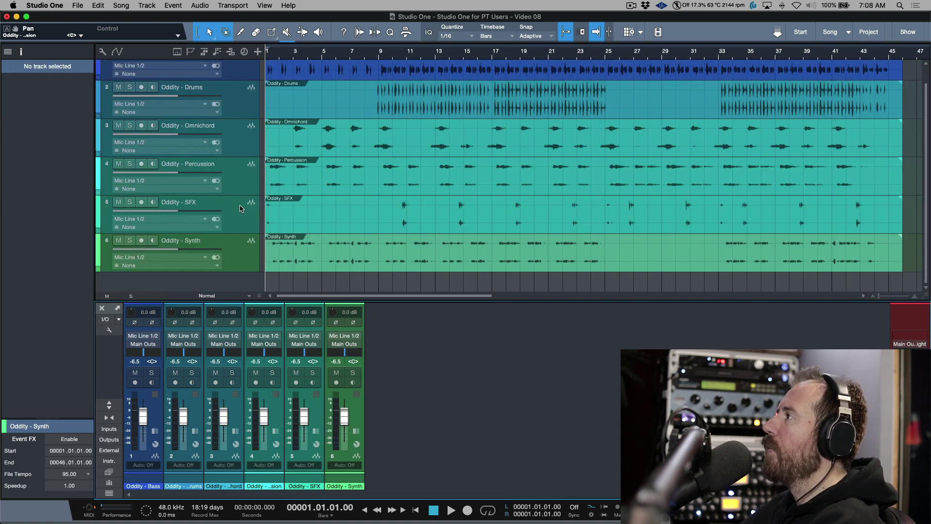
{"action": "scroll", "coordinate": [306, 218], "scroll_direction": "up", "scroll_amount": 2}
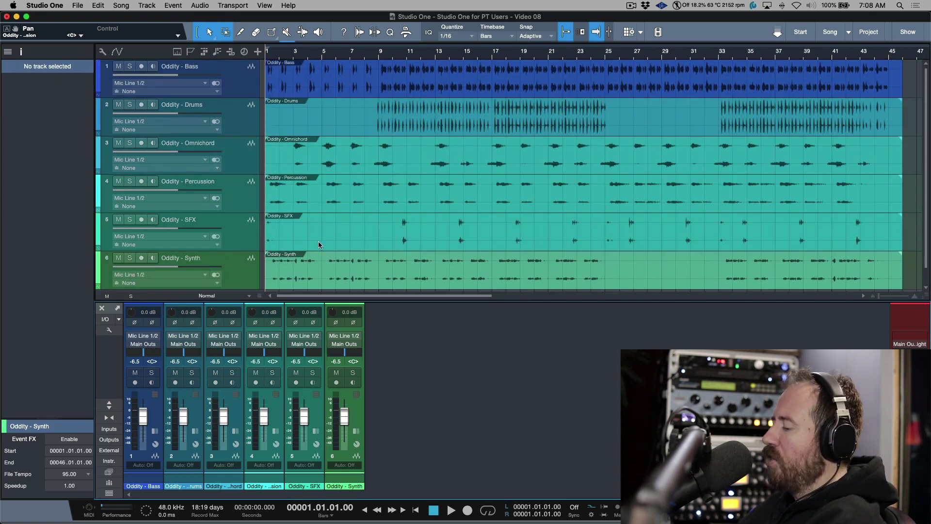
{"action": "key", "text": "super+z"}
{"action": "scroll", "coordinate": [326, 246], "scroll_direction": "down", "scroll_amount": 3}
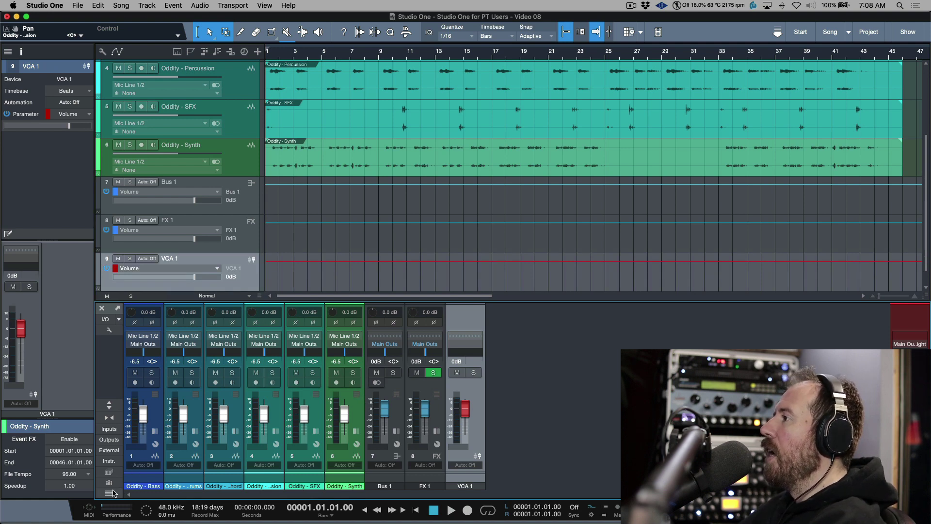
Step: Examine the console's visibility options, including the link between Track List and Console, and select the Bus 1 track
{"action": "left_click", "coordinate": [108, 332]}
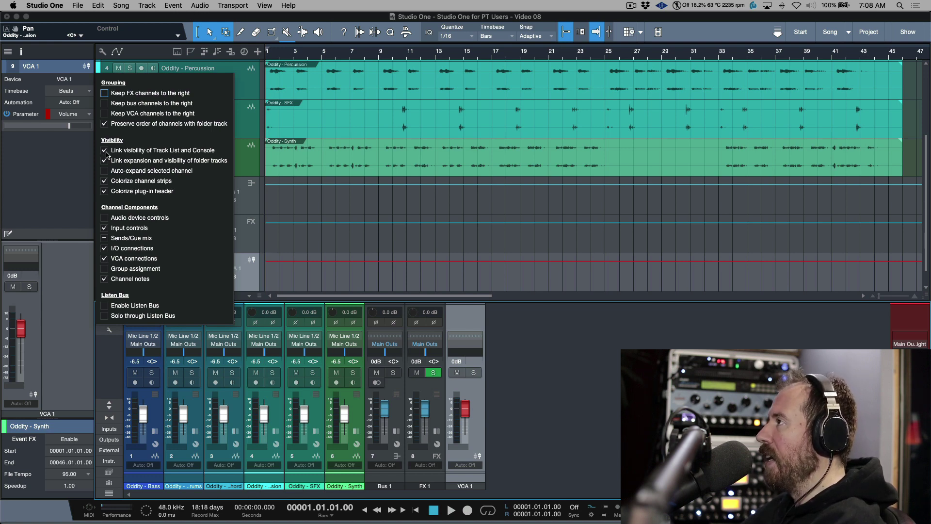
{"action": "left_click", "coordinate": [603, 326]}
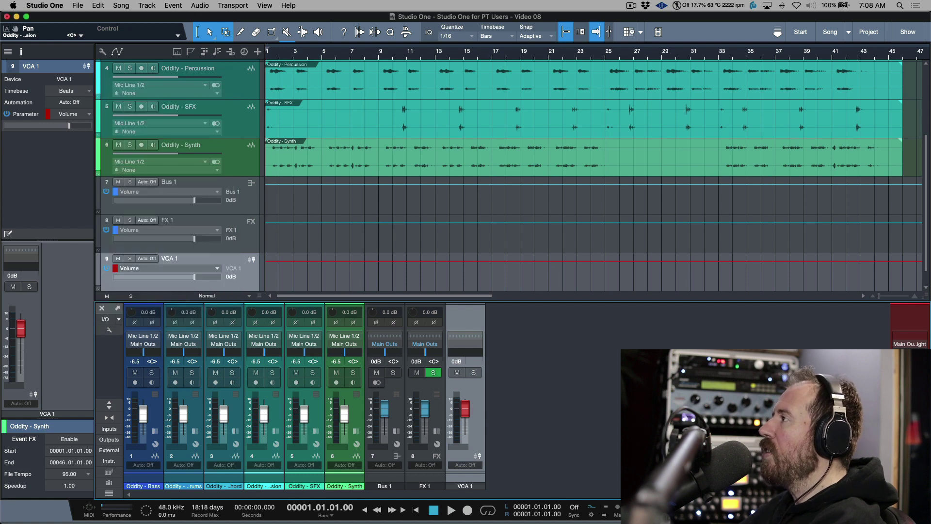
{"action": "left_click", "coordinate": [247, 206]}
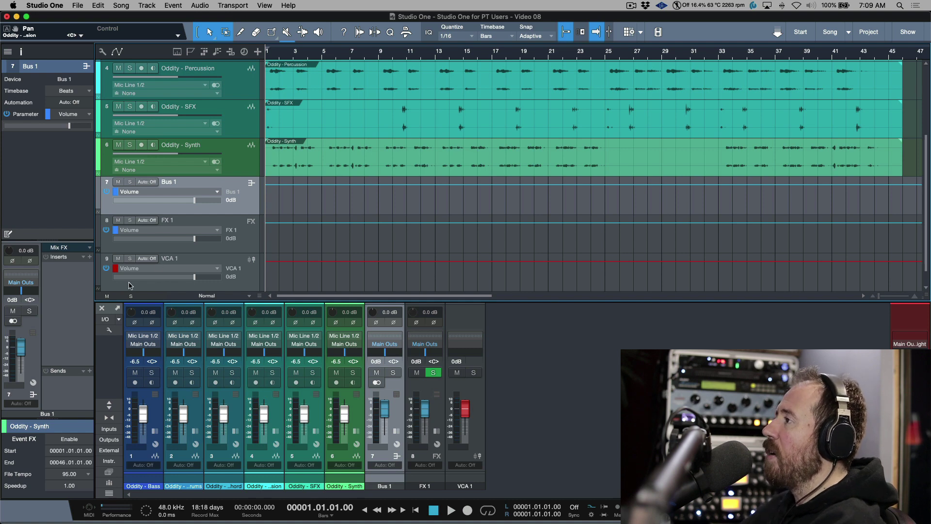
{"action": "left_click", "coordinate": [110, 330]}
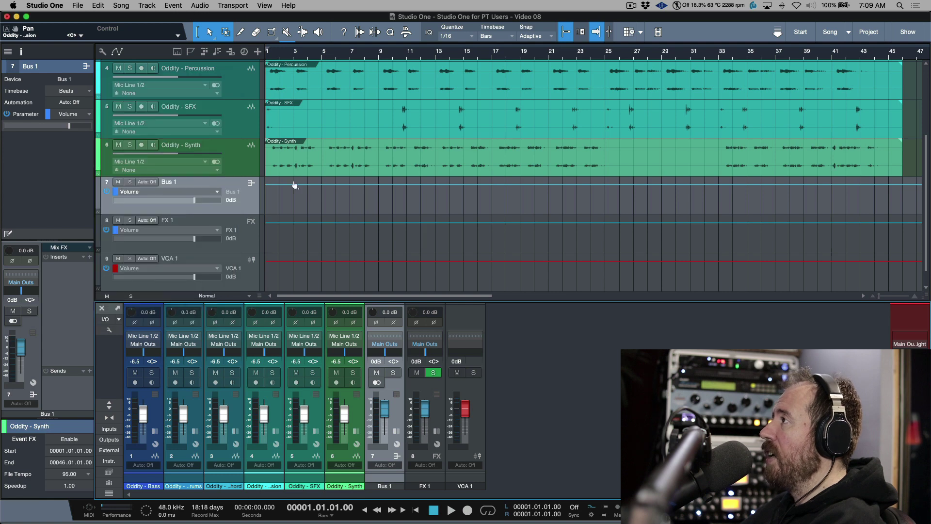
Step: Hide the Oddity - Synth track from the arrangement
{"action": "left_click", "coordinate": [247, 166]}
{"action": "right_click", "coordinate": [248, 165]}
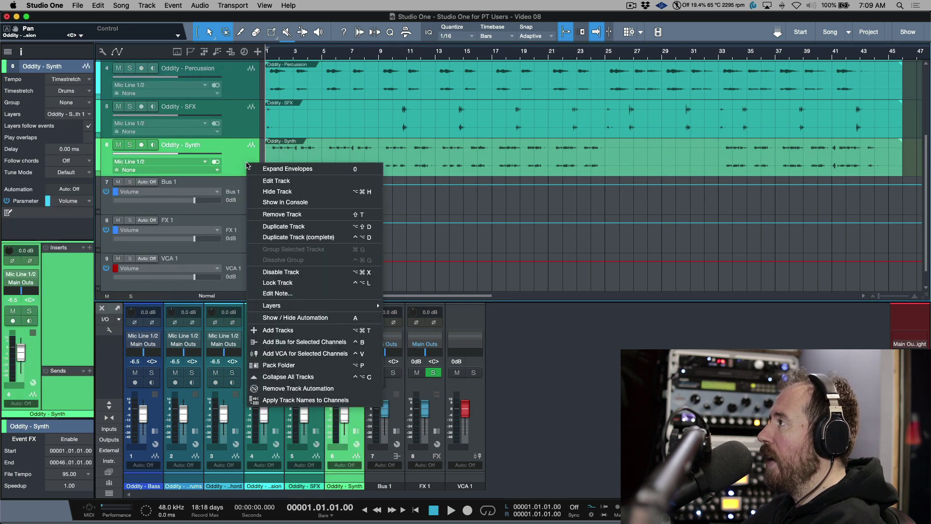
{"action": "left_click", "coordinate": [260, 192]}
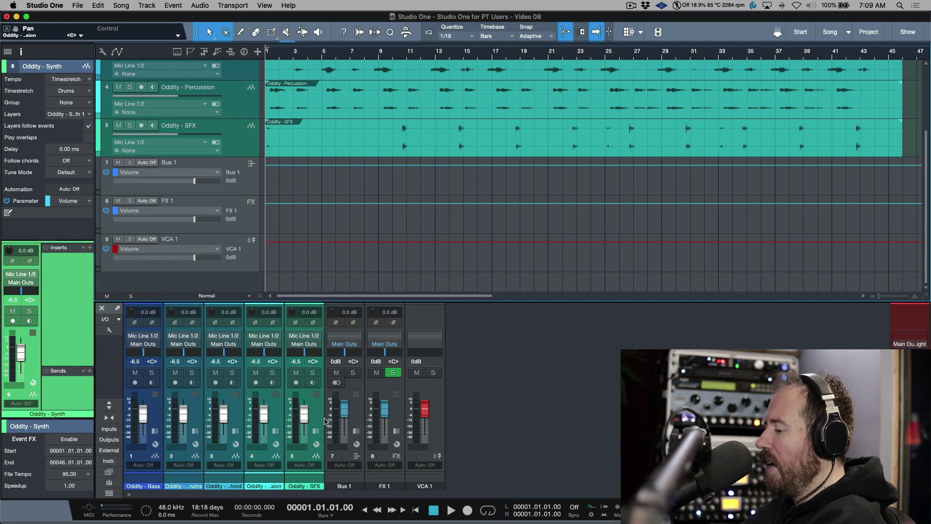
Step: Turn off the console option that links visibility of Track List and Console
{"action": "left_click", "coordinate": [110, 330]}
{"action": "left_click", "coordinate": [104, 151]}
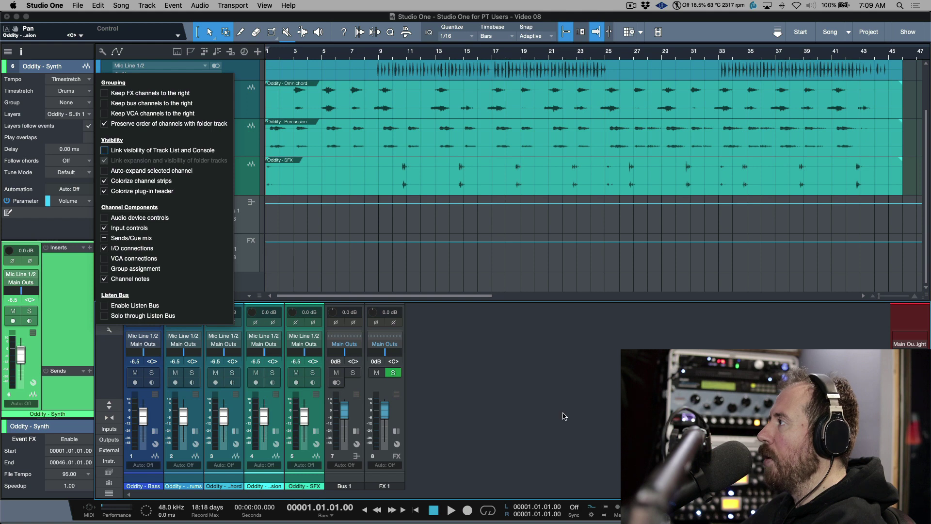
Step: Hide the Oddity - Omnichord track in the arrangement
{"action": "scroll", "coordinate": [244, 188], "scroll_direction": "up", "scroll_amount": 1}
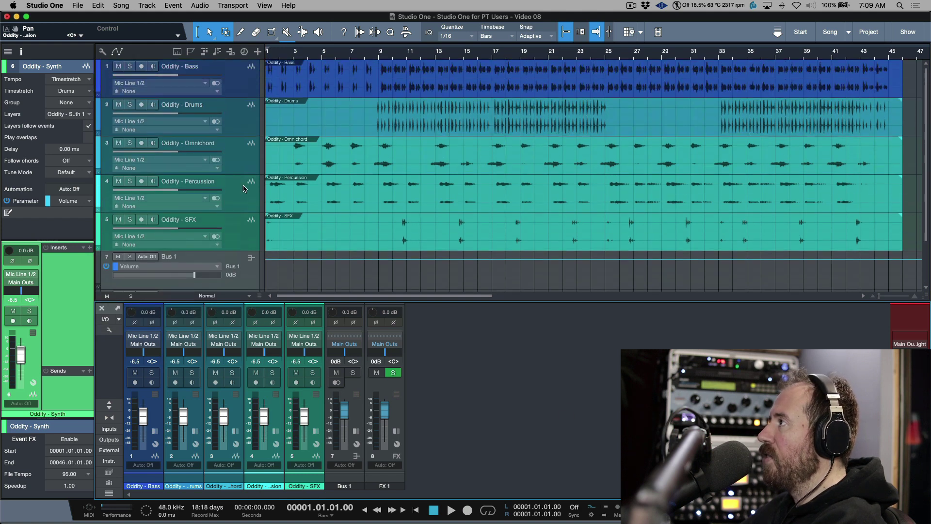
{"action": "left_click", "coordinate": [244, 170]}
{"action": "right_click", "coordinate": [244, 166]}
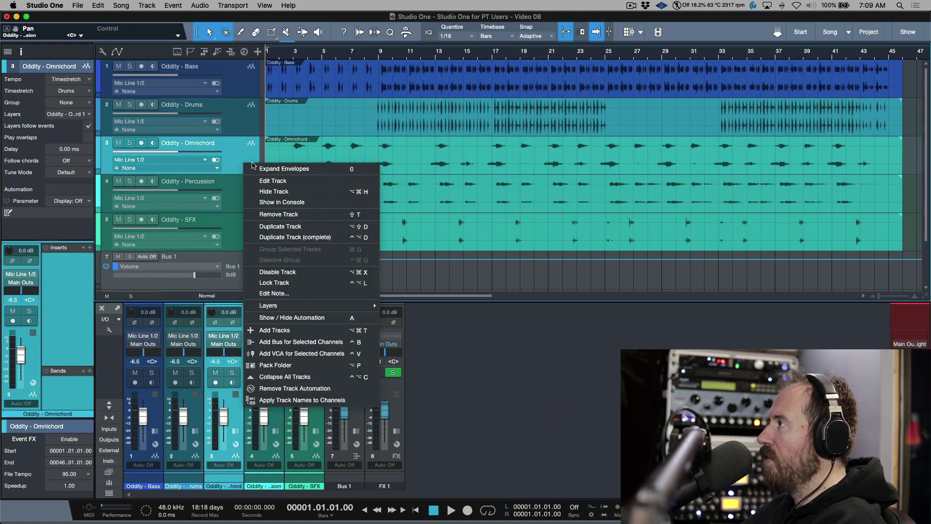
{"action": "left_click", "coordinate": [266, 196]}
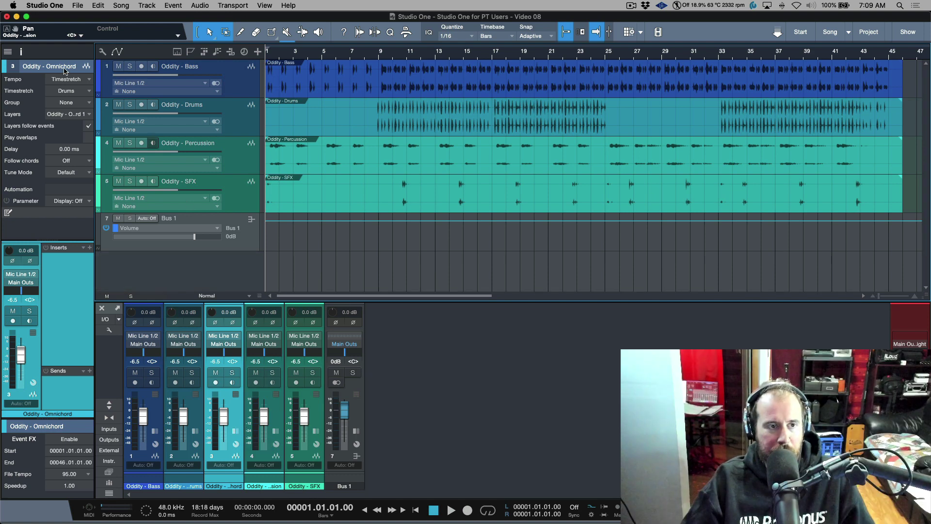
Step: Open the track list and make the hidden Oddity - Omnichord and Oddity - Synth tracks visible again
{"action": "left_click", "coordinate": [8, 51]}
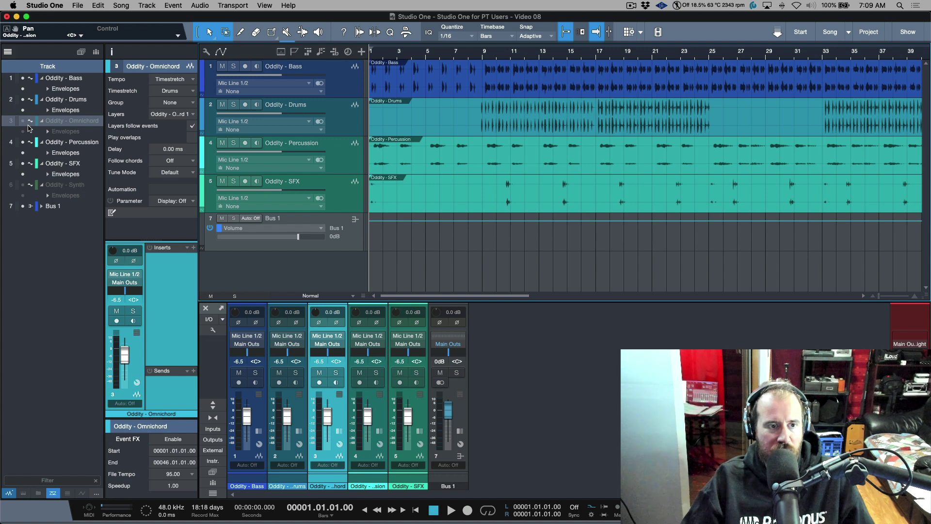
{"action": "left_click", "coordinate": [23, 121]}
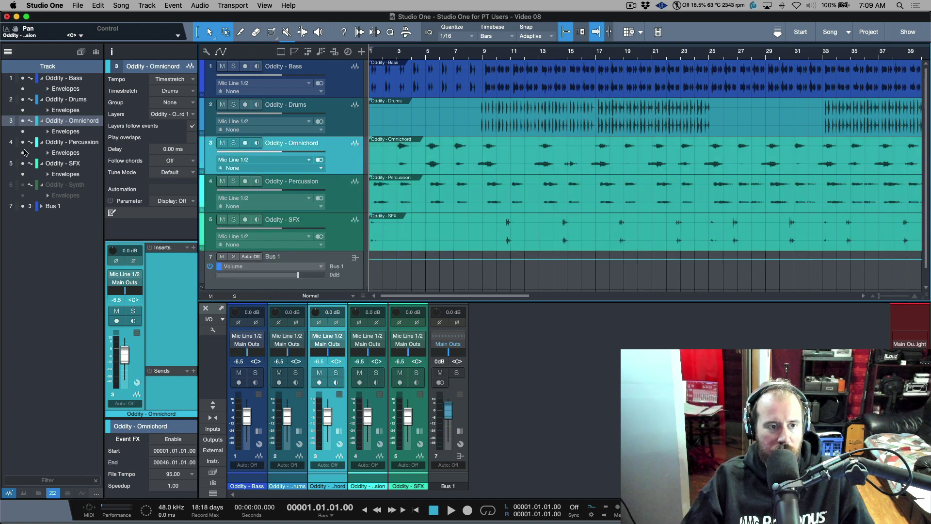
{"action": "left_click", "coordinate": [23, 185]}
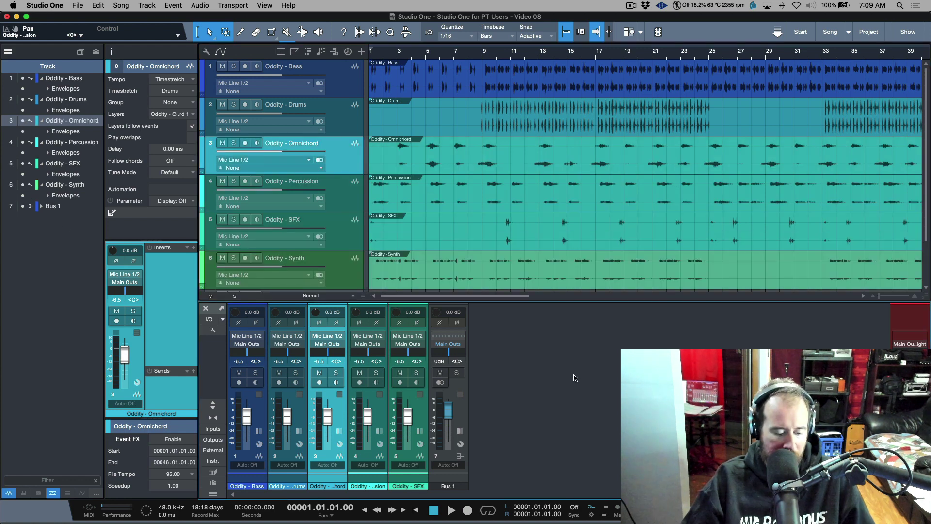
Step: Turn the link between Track List and Console visibility back on in the console options
{"action": "left_click", "coordinate": [213, 330]}
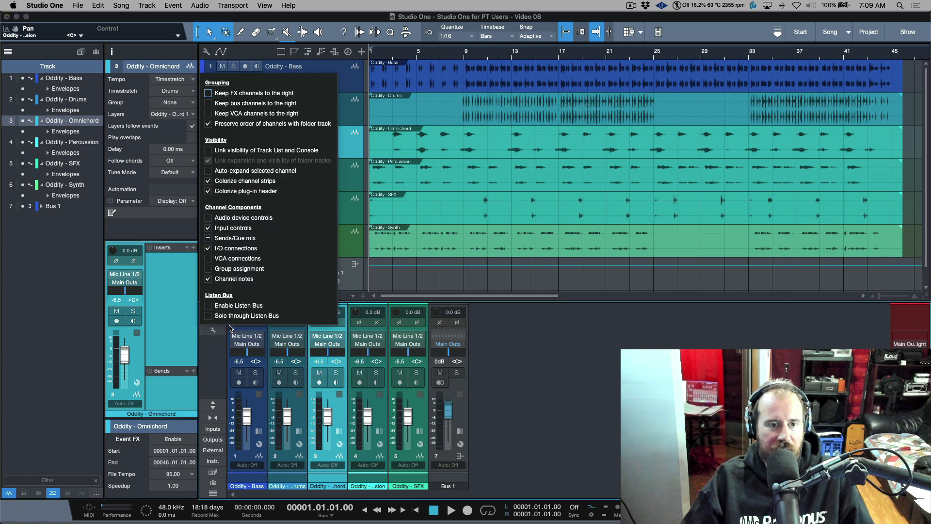
{"action": "left_click", "coordinate": [210, 151]}
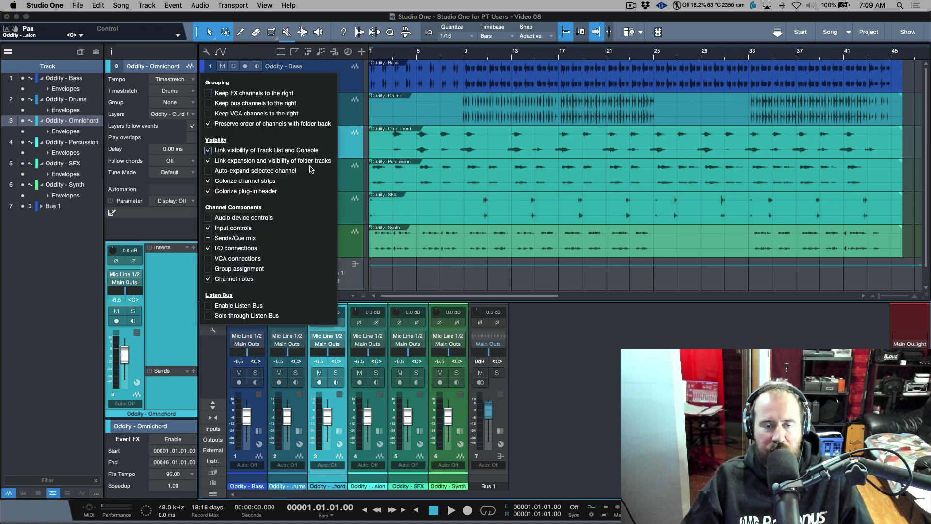
{"action": "left_click", "coordinate": [613, 388]}
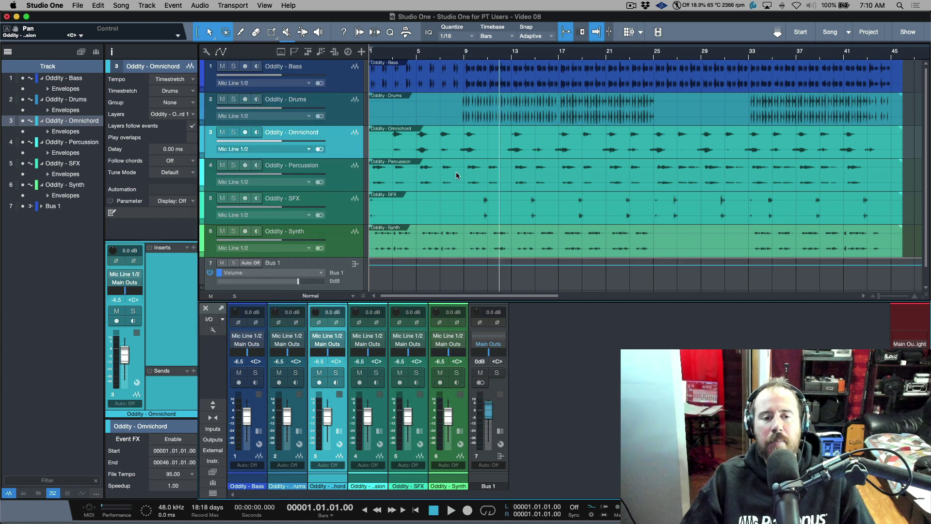
Step: Pack the six Oddity tracks, from Bass through Synth, into a folder track and make the folder track taller
{"action": "left_click", "coordinate": [347, 73]}
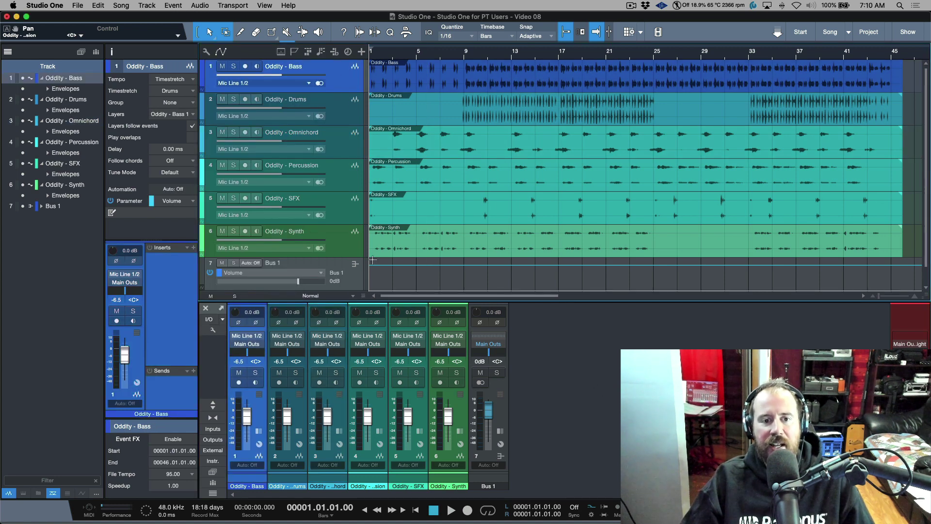
{"action": "left_click", "coordinate": [355, 248], "text": "shift"}
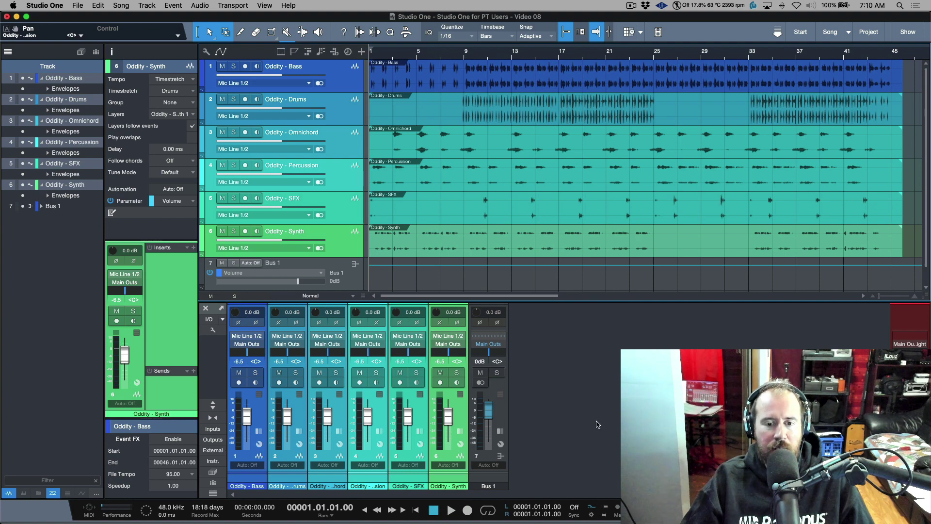
{"action": "right_click", "coordinate": [347, 81]}
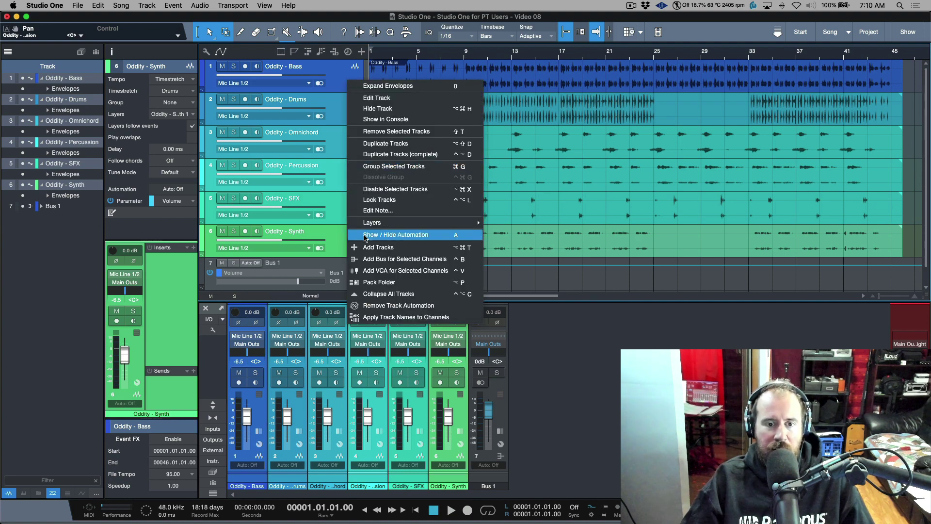
{"action": "left_click", "coordinate": [378, 282]}
{"action": "left_click_drag", "start_coordinate": [340, 93], "coordinate": [337, 115]}
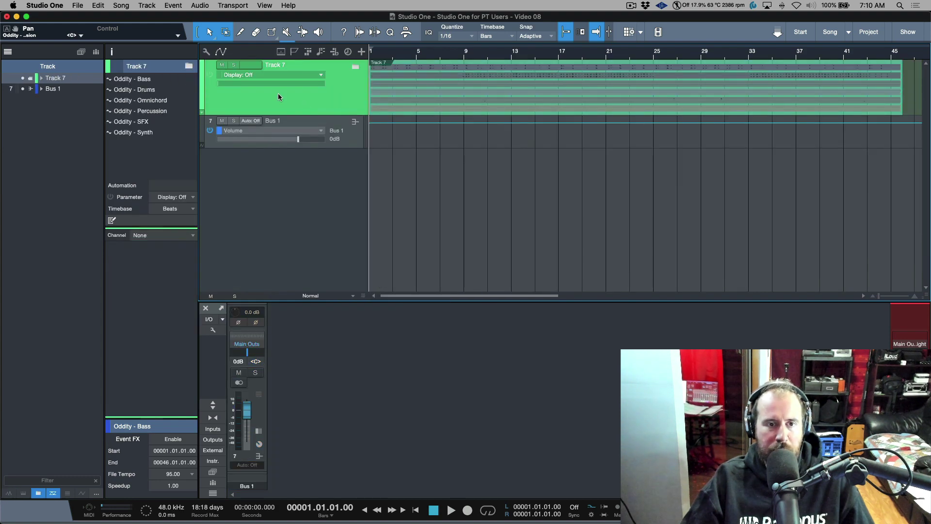
Step: Hide the automation display on the new folder track and assign the folder to Bus 1
{"action": "left_click", "coordinate": [321, 76]}
{"action": "left_click", "coordinate": [314, 95]}
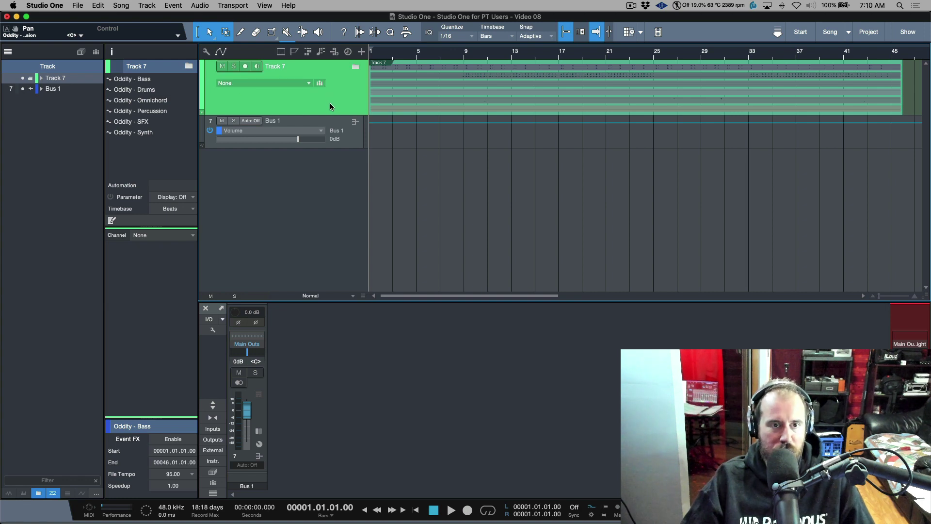
{"action": "left_click", "coordinate": [311, 83]}
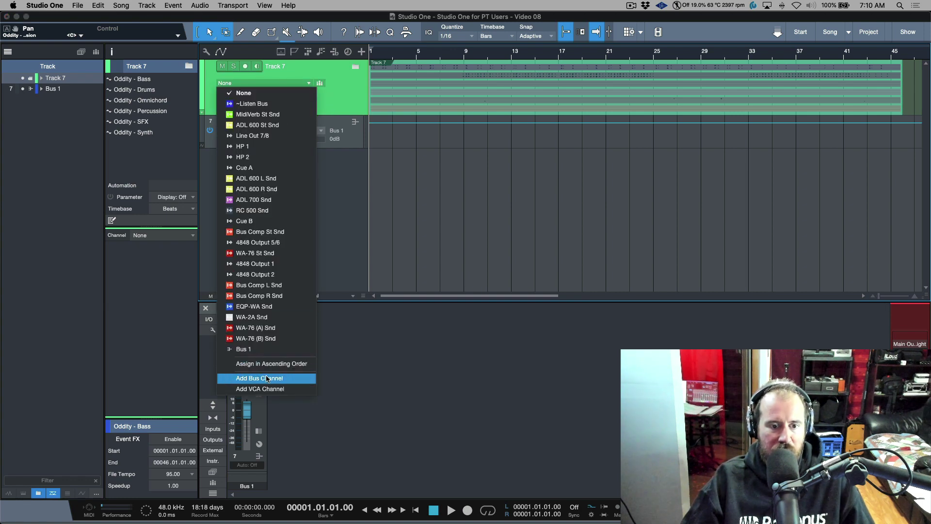
{"action": "left_click", "coordinate": [268, 349]}
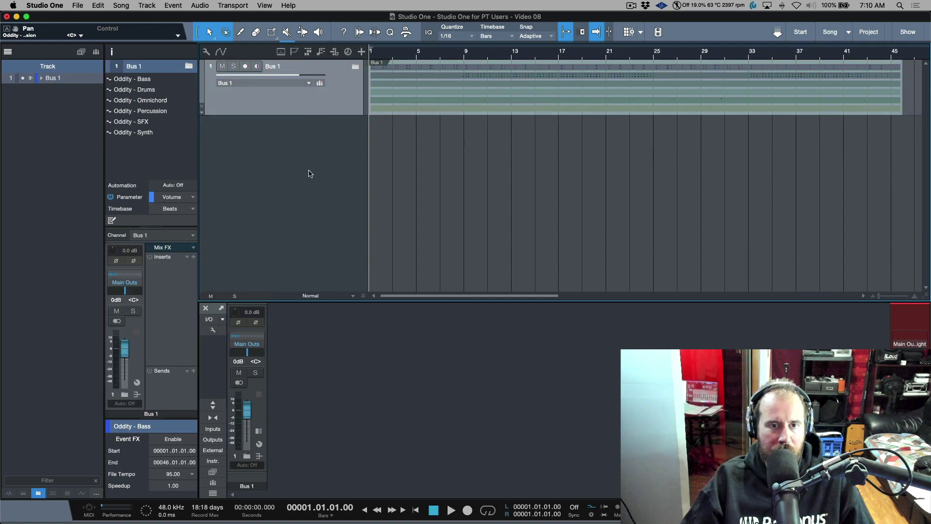
Step: Collapse and expand the Bus 1 folder to compare how its channels appear in the console
{"action": "left_click", "coordinate": [356, 67]}
{"action": "left_click", "coordinate": [356, 68]}
{"action": "left_click", "coordinate": [356, 67]}
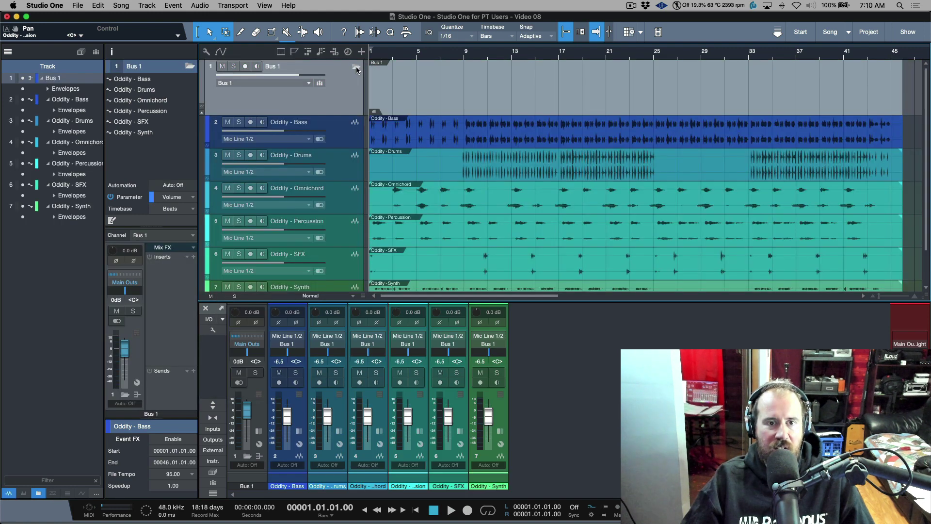
{"action": "left_click", "coordinate": [356, 68]}
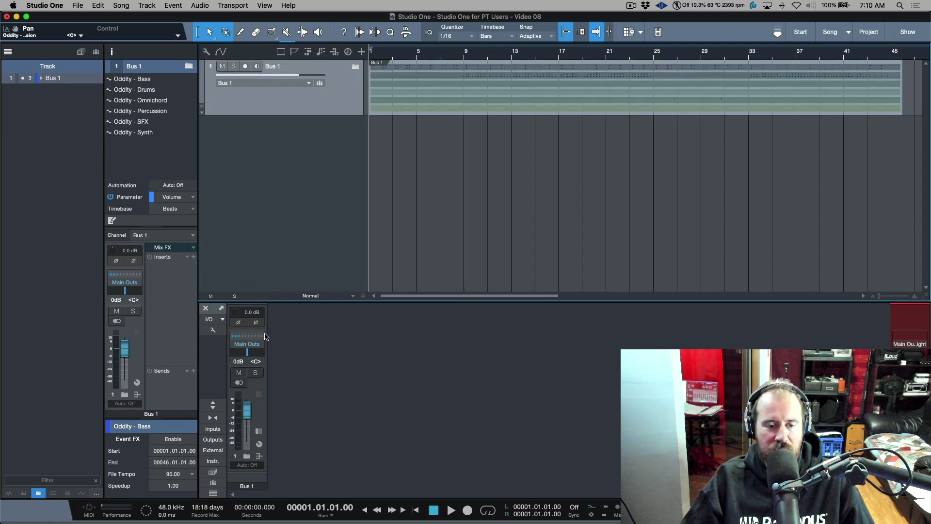
{"action": "left_click", "coordinate": [355, 68]}
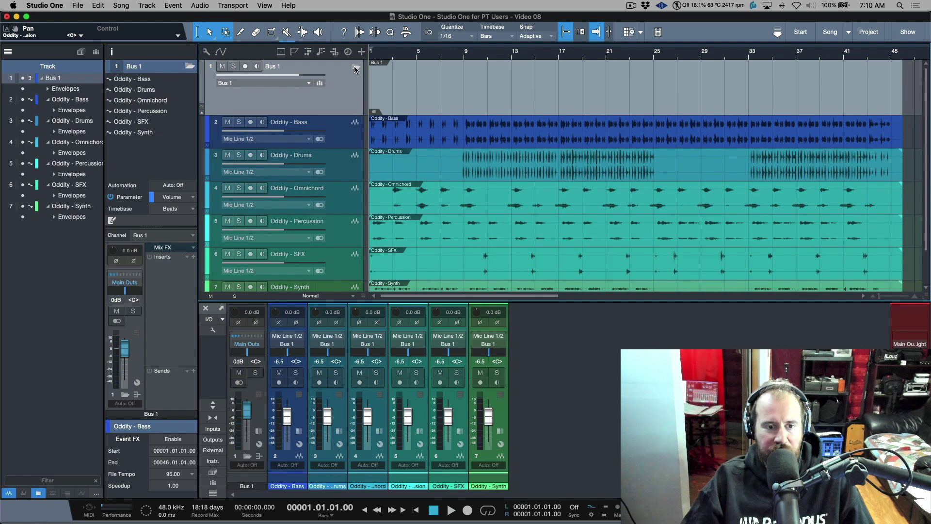
Step: Turn off the console option that links expansion and visibility of folder tracks
{"action": "left_click", "coordinate": [213, 330]}
{"action": "left_click", "coordinate": [209, 161]}
{"action": "left_click", "coordinate": [589, 346]}
Step: Toggle the Bus 1 folder repeatedly with the link off, leaving it collapsed, and compare the console channels
{"action": "left_click", "coordinate": [355, 67]}
{"action": "left_click", "coordinate": [356, 68]}
{"action": "left_click", "coordinate": [355, 68]}
{"action": "left_click", "coordinate": [356, 68]}
{"action": "left_click", "coordinate": [355, 68]}
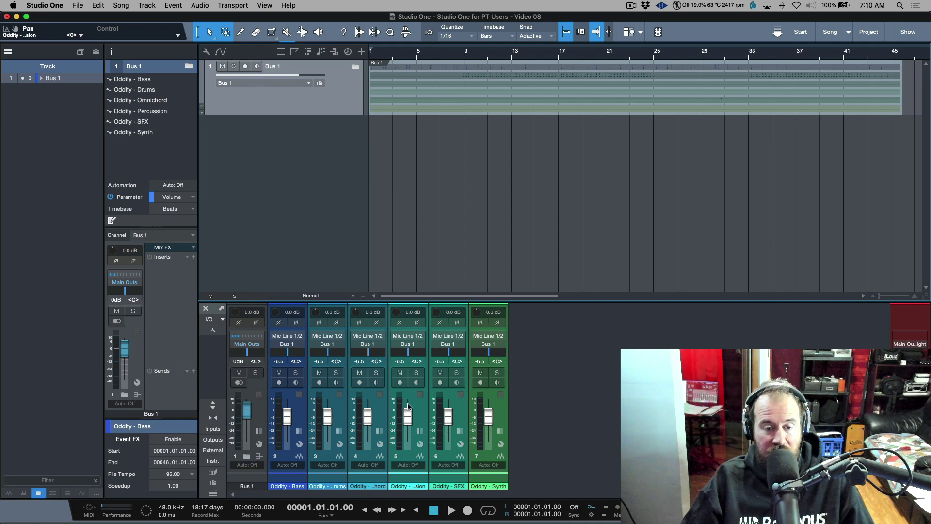
Step: Turn the link between folder track expansion and visibility back on in the console options
{"action": "left_click", "coordinate": [212, 330]}
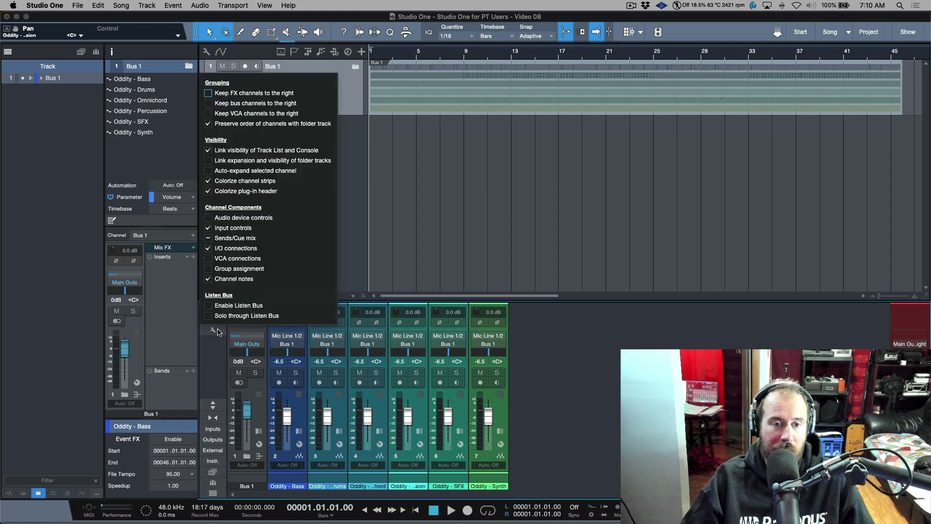
{"action": "left_click", "coordinate": [208, 161]}
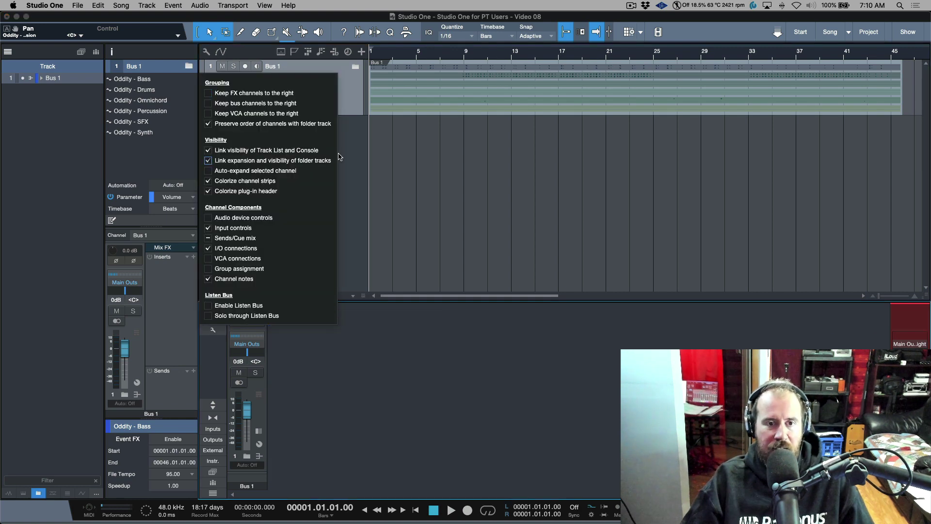
{"action": "left_click", "coordinate": [359, 170]}
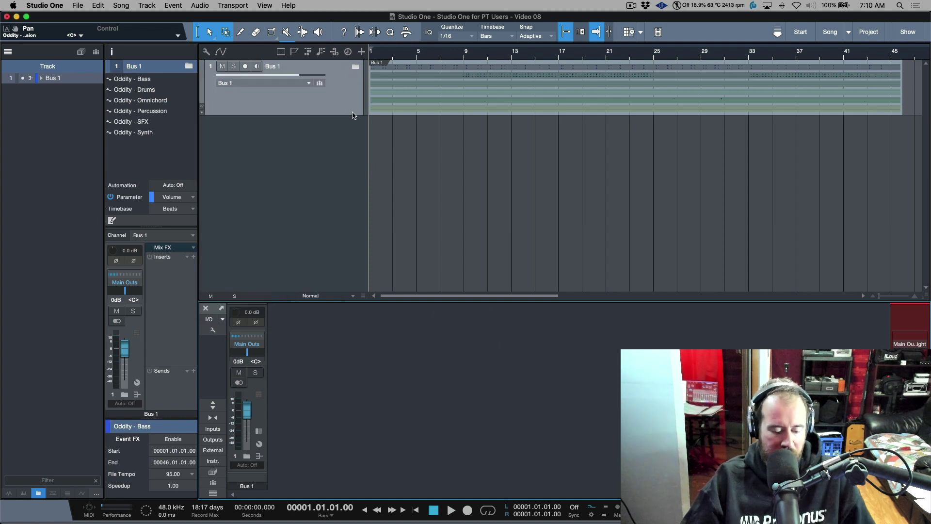
Step: Undo the Bus 1 assignment and the folder packing of the six Oddity tracks
{"action": "key", "text": "ctrl+z"}
{"action": "key", "text": "ctrl+z"}
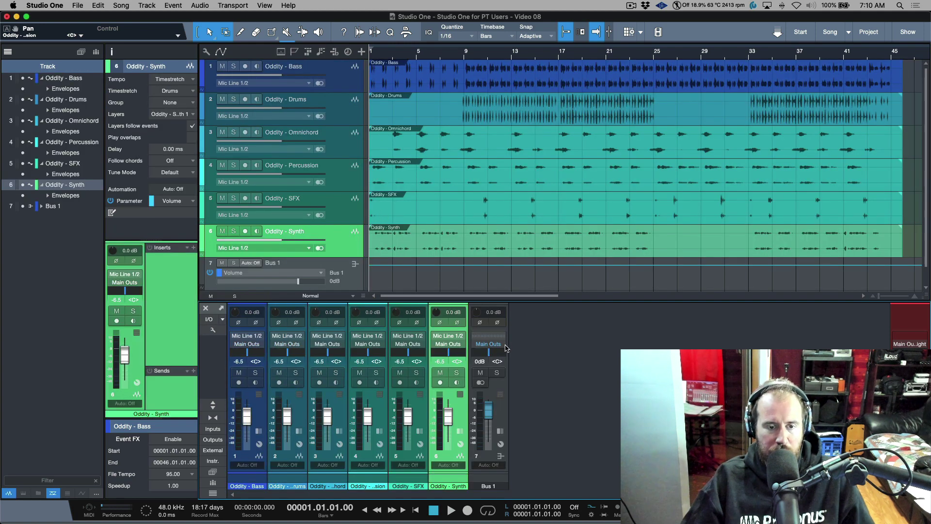
Step: Toggle the track list beside the arrangement and leave it hidden
{"action": "left_click", "coordinate": [8, 51]}
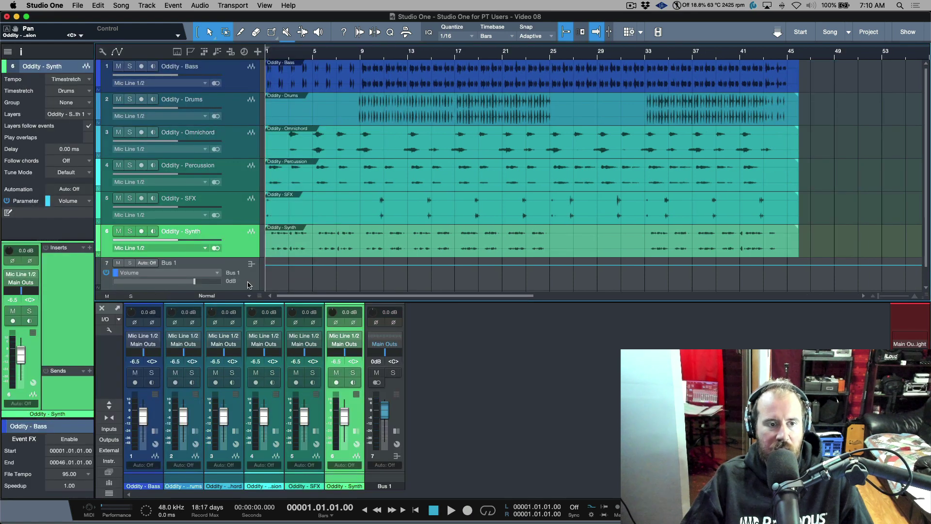
{"action": "left_click", "coordinate": [7, 52]}
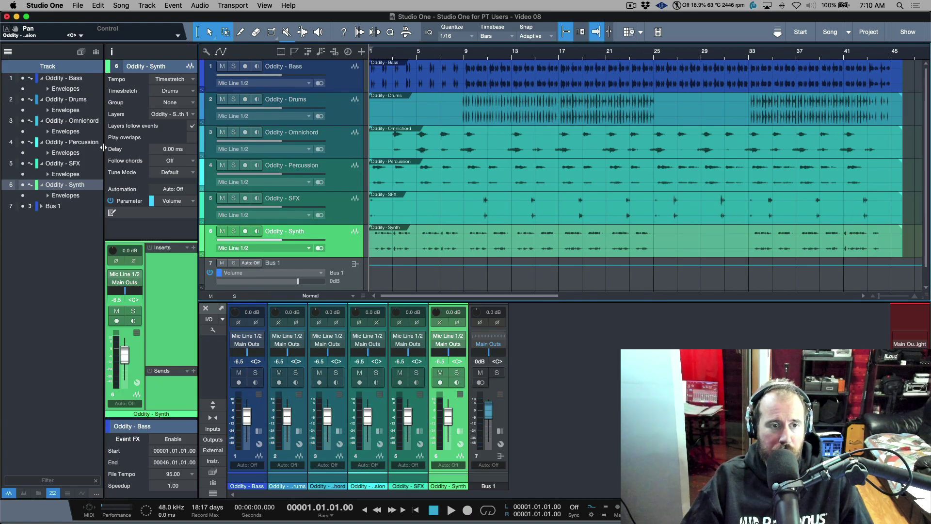
{"action": "left_click", "coordinate": [7, 51]}
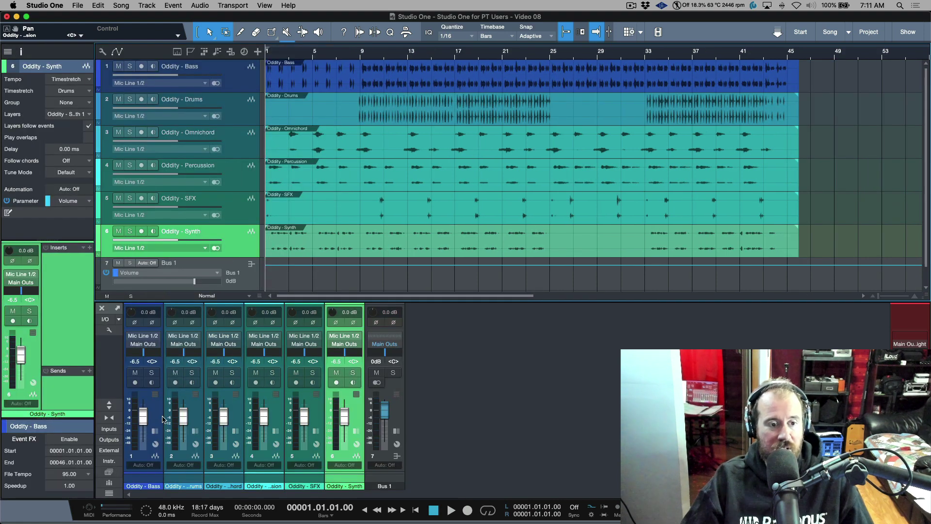
Step: Look at the Auto-expand selected channel option and toggle the console between narrow and wide channels
{"action": "left_click", "coordinate": [109, 331]}
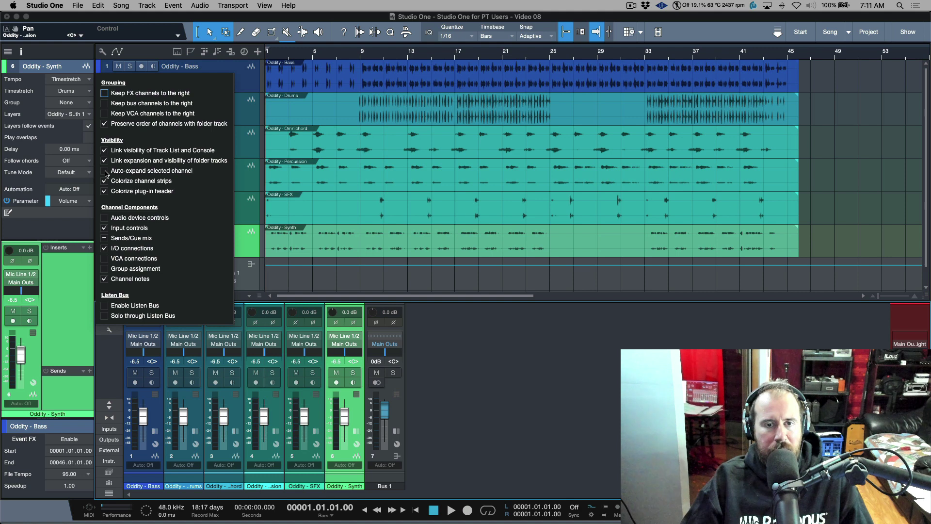
{"action": "left_click", "coordinate": [379, 397]}
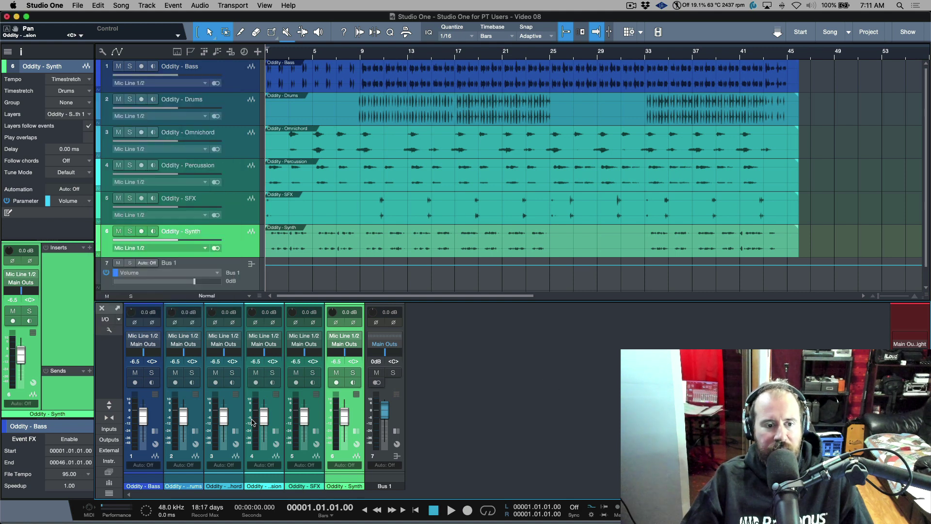
{"action": "left_click", "coordinate": [109, 417]}
{"action": "left_click", "coordinate": [109, 417]}
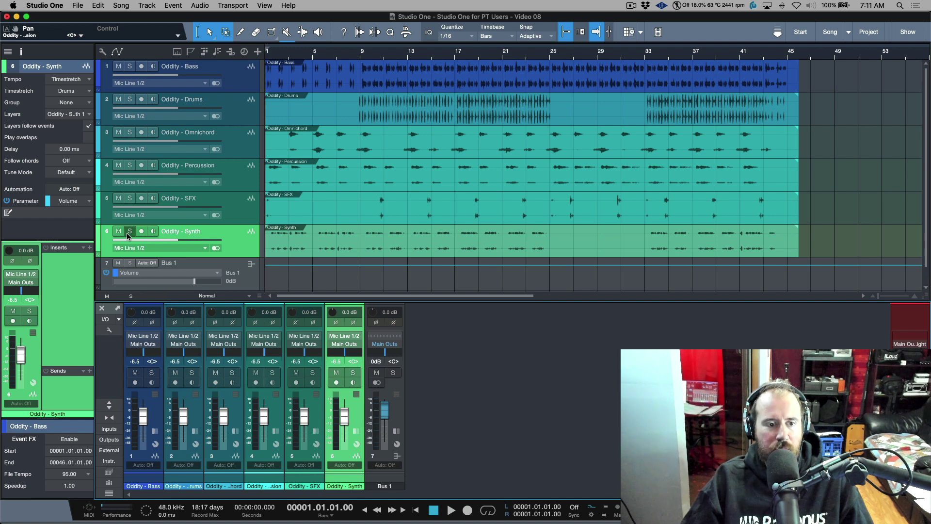
Step: Expand the Oddity - Synth console channel, select Oddity - Percussion, collapse the Synth channel and expand Percussion manually
{"action": "left_click", "coordinate": [357, 431]}
{"action": "left_click", "coordinate": [274, 420]}
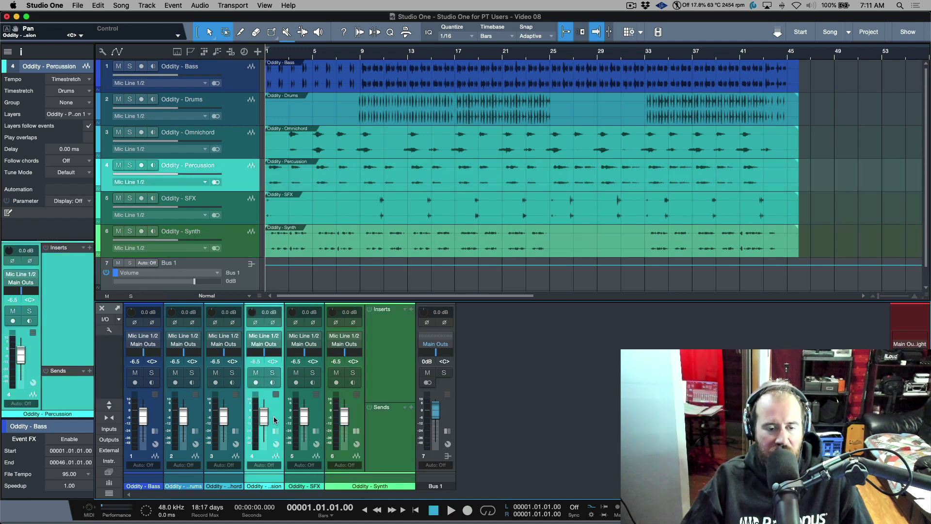
{"action": "left_click", "coordinate": [356, 431]}
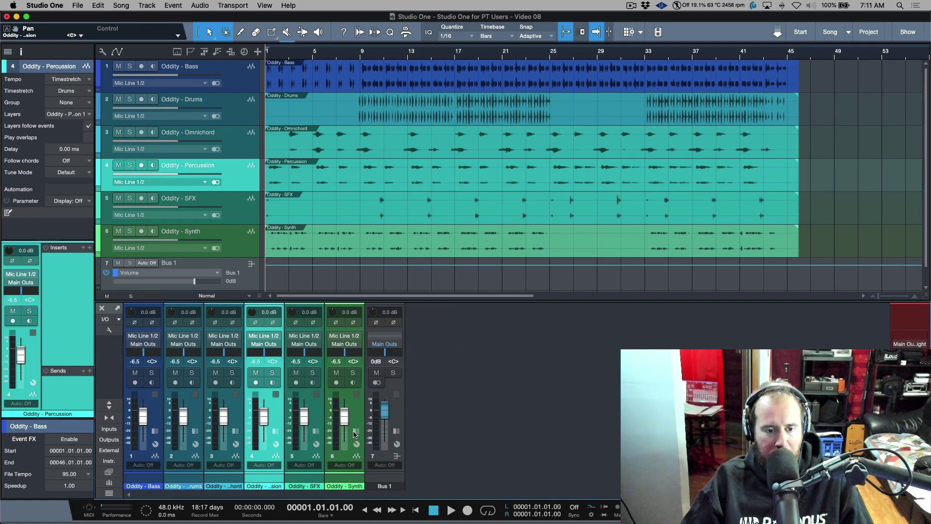
{"action": "left_click", "coordinate": [276, 431]}
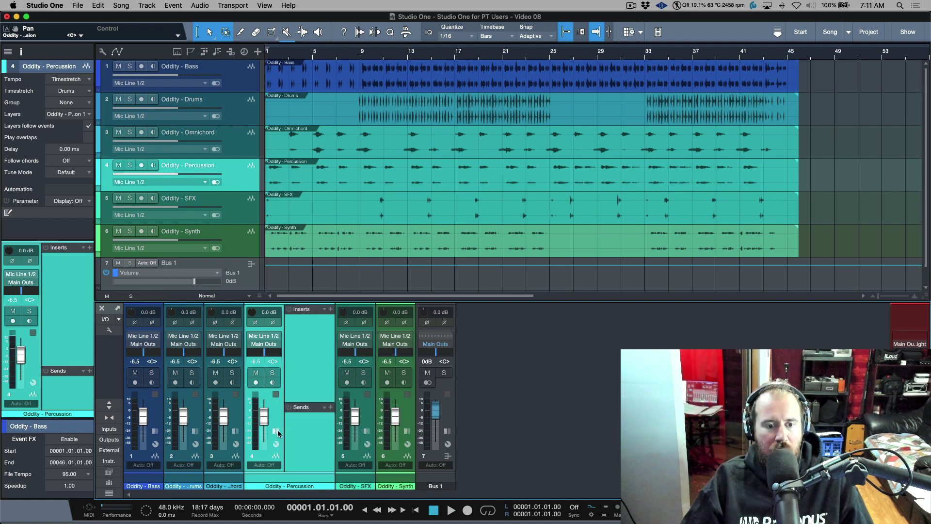
Step: Turn on the Auto-expand selected channel option for the console
{"action": "left_click", "coordinate": [109, 330]}
{"action": "left_click", "coordinate": [569, 430]}
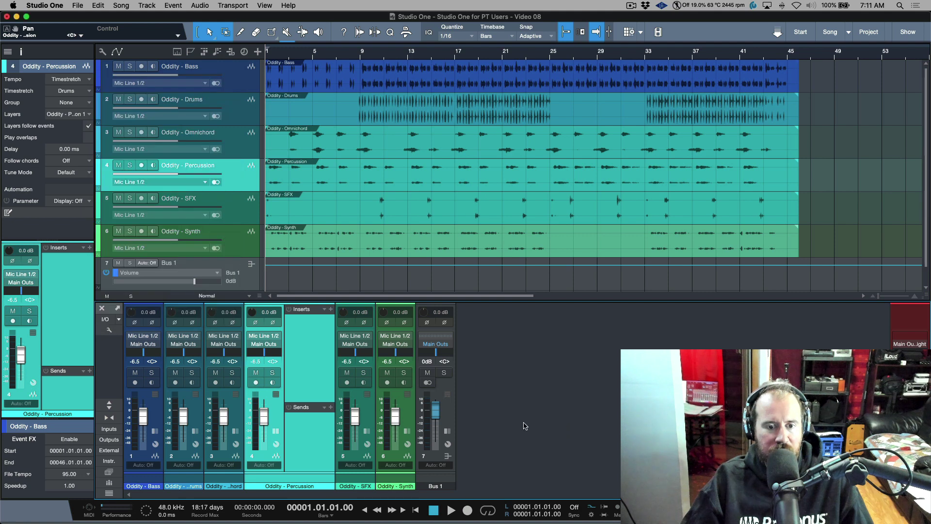
Step: Select the Synth, Drums, Bass, Omnichord and SFX console channels in turn to check that the selected channel expands
{"action": "left_click", "coordinate": [407, 431]}
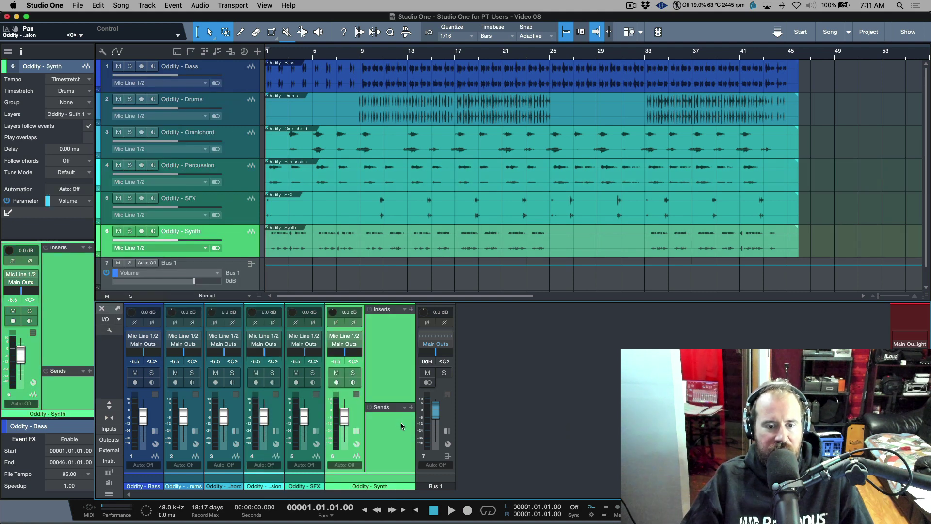
{"action": "left_click", "coordinate": [195, 416]}
{"action": "left_click", "coordinate": [156, 415]}
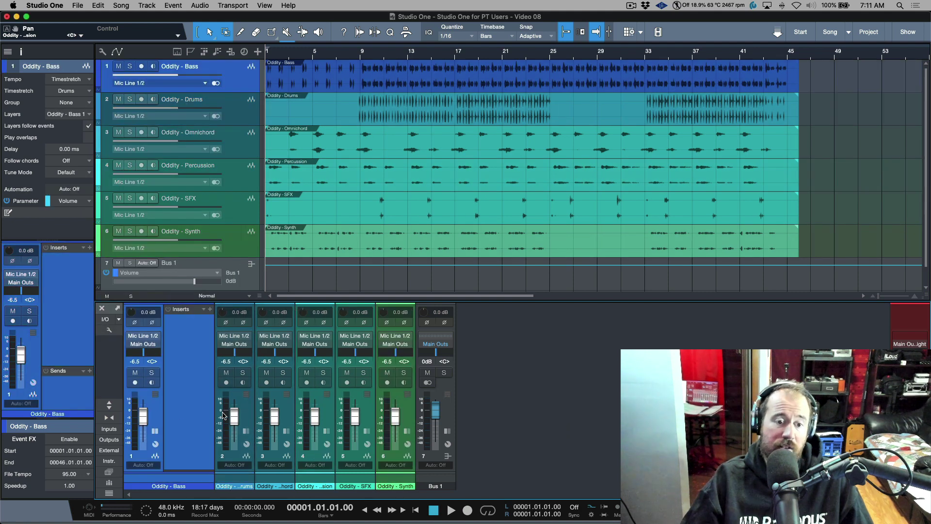
{"action": "left_click", "coordinate": [246, 415]}
{"action": "left_click", "coordinate": [292, 412]}
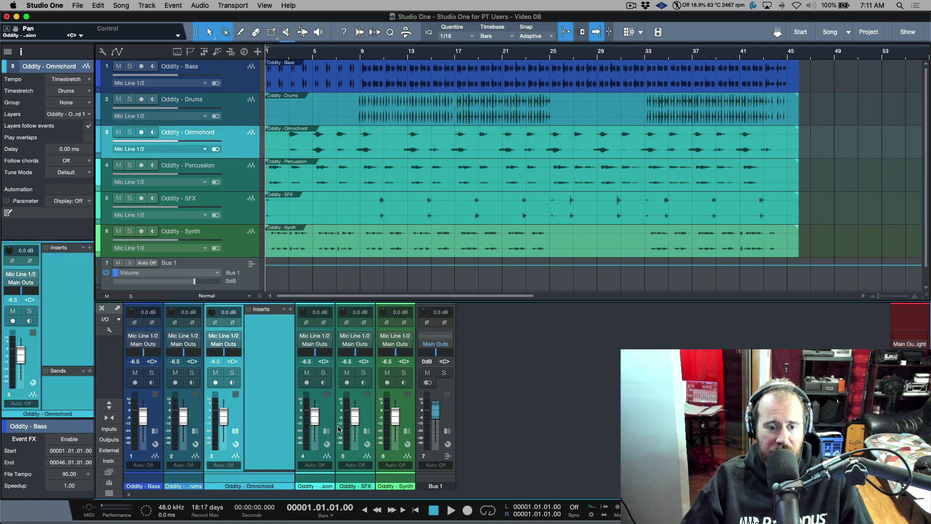
{"action": "left_click", "coordinate": [369, 417]}
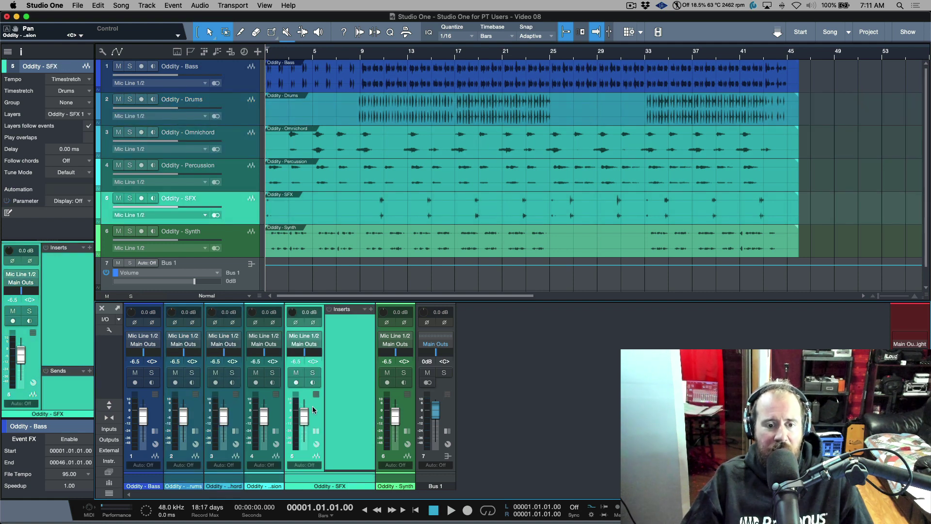
Step: Expand the Oddity - Bass console channel manually while SFX stays selected, and collapse it again
{"action": "left_click", "coordinate": [156, 432]}
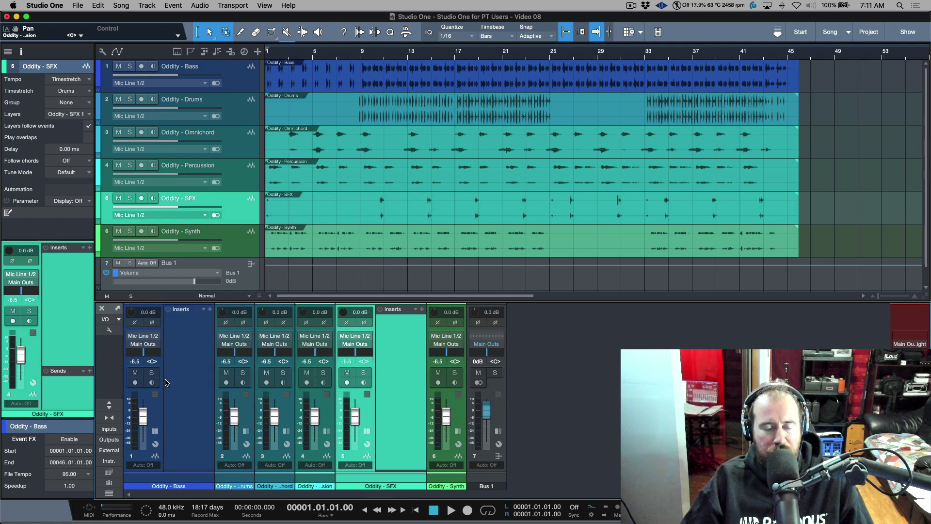
{"action": "left_click", "coordinate": [153, 433]}
Step: Turn off Colorize channel strips in the console options and turn it back on
{"action": "left_click", "coordinate": [110, 331]}
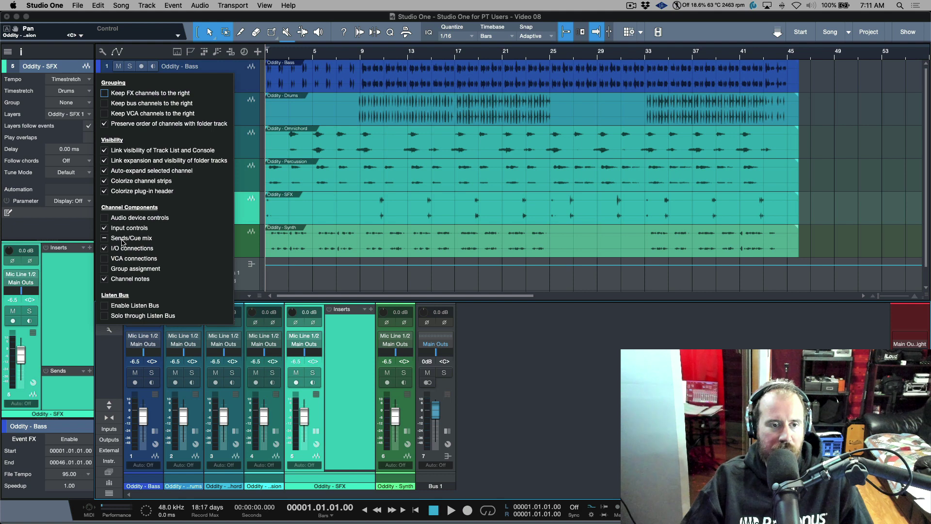
{"action": "left_click", "coordinate": [104, 181]}
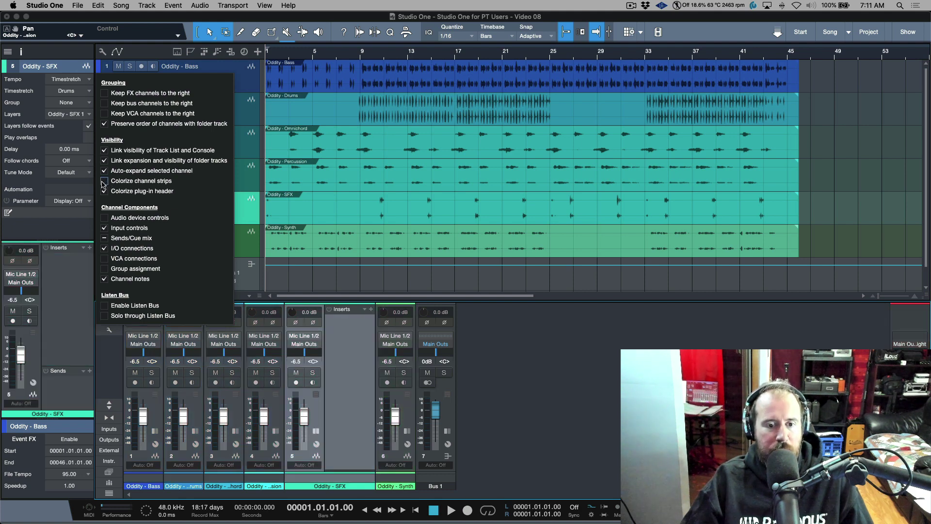
{"action": "left_click", "coordinate": [104, 182]}
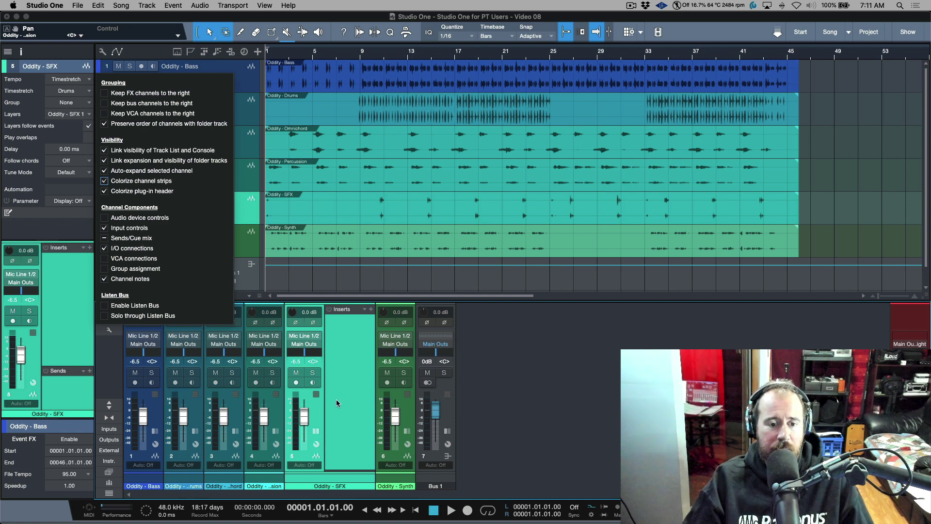
Step: Insert Pro EQ on the Oddity - SFX channel and open a Pro EQ insert on the Oddity - Bass channel
{"action": "left_click", "coordinate": [316, 411]}
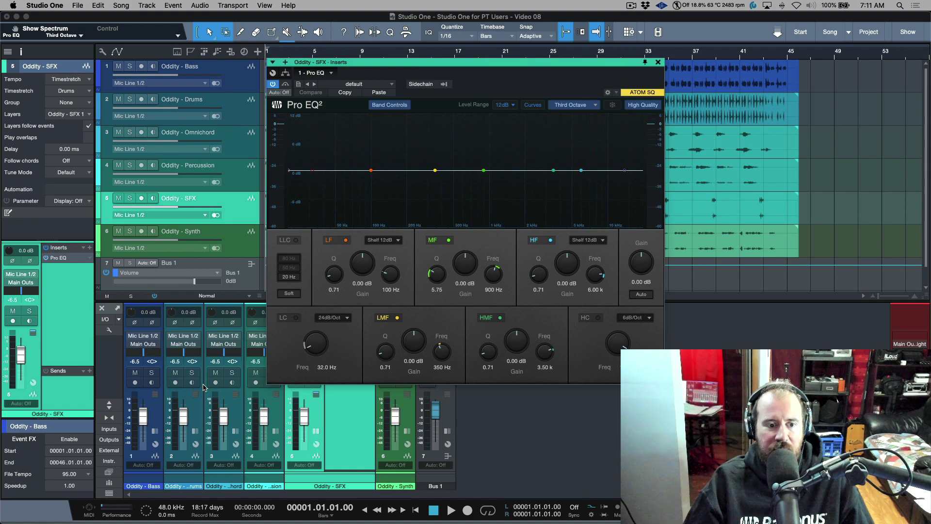
{"action": "left_click", "coordinate": [155, 412]}
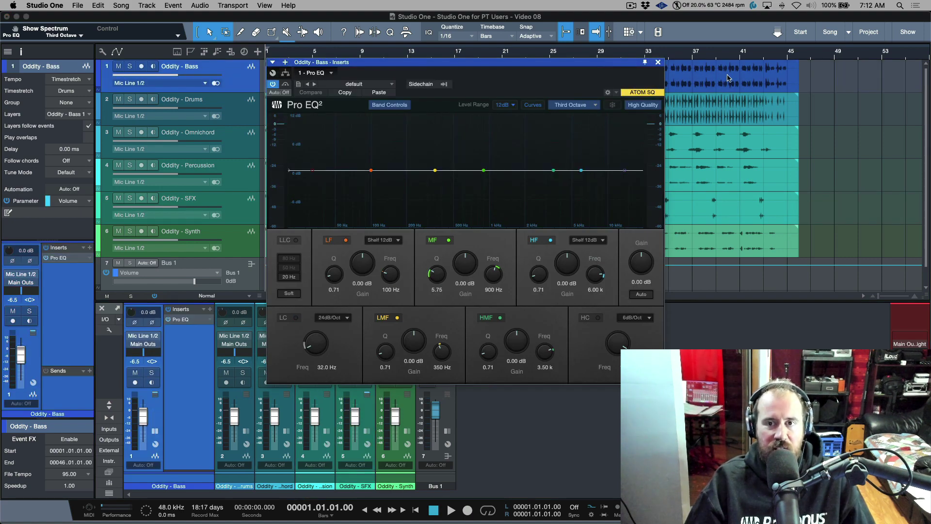
Step: Close the Oddity - Bass Pro EQ window and enable Group assignment among the console's channel components
{"action": "left_click", "coordinate": [658, 62]}
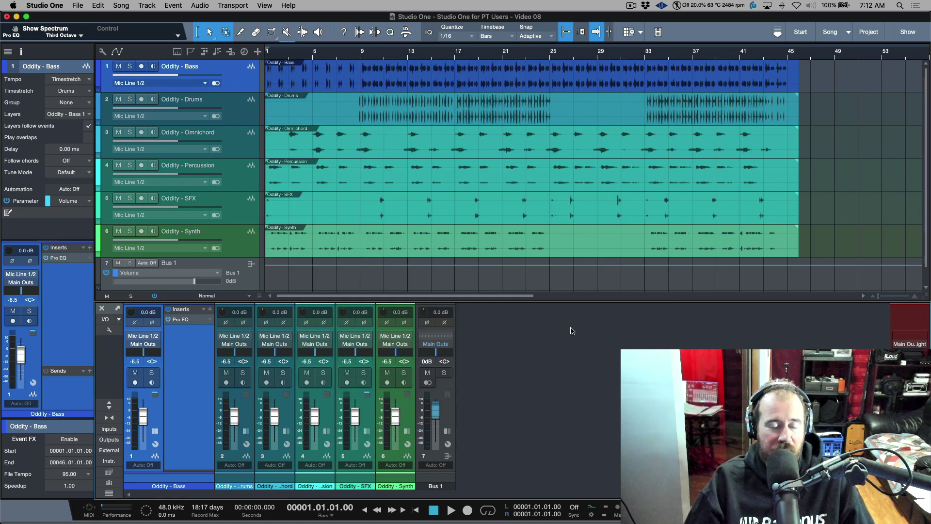
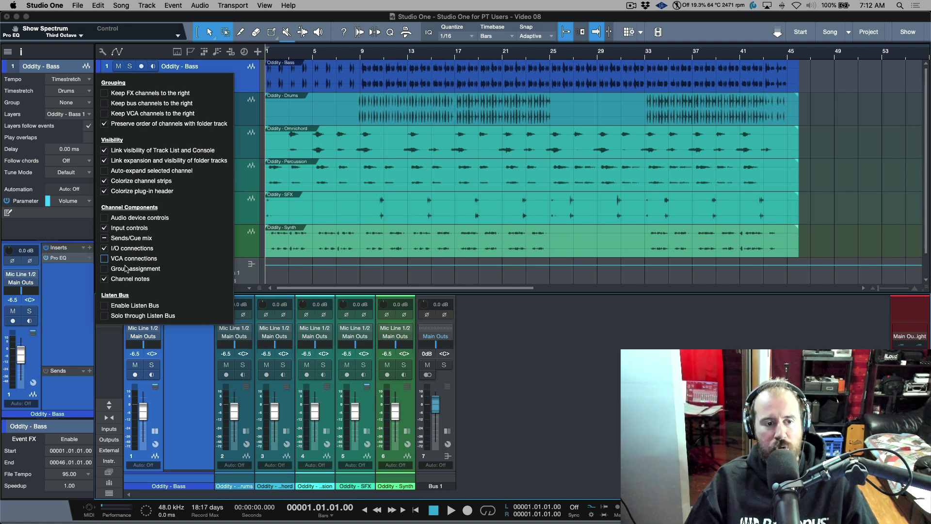
{"action": "left_click", "coordinate": [104, 269]}
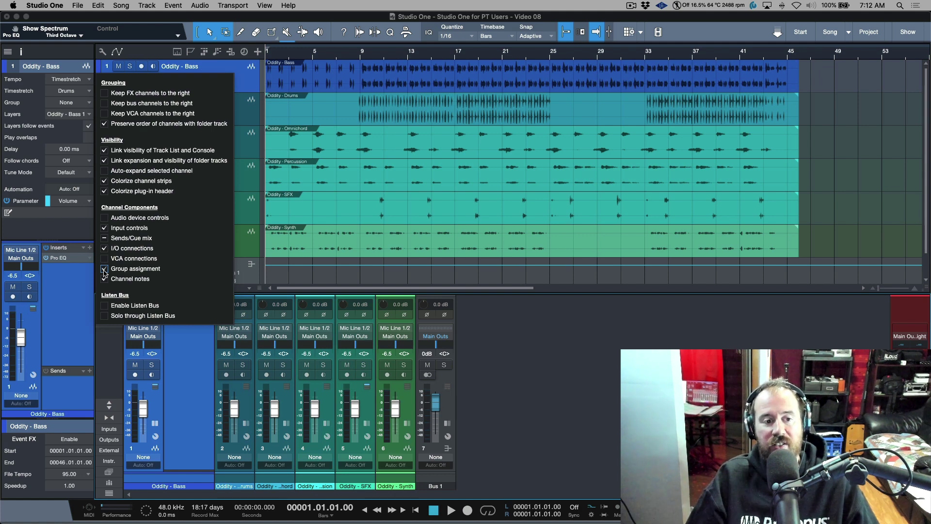
Step: Group the Oddity - Percussion, SFX and Synth channels under the name "Group 1"
{"action": "left_click", "coordinate": [330, 409]}
{"action": "left_click", "coordinate": [327, 409]}
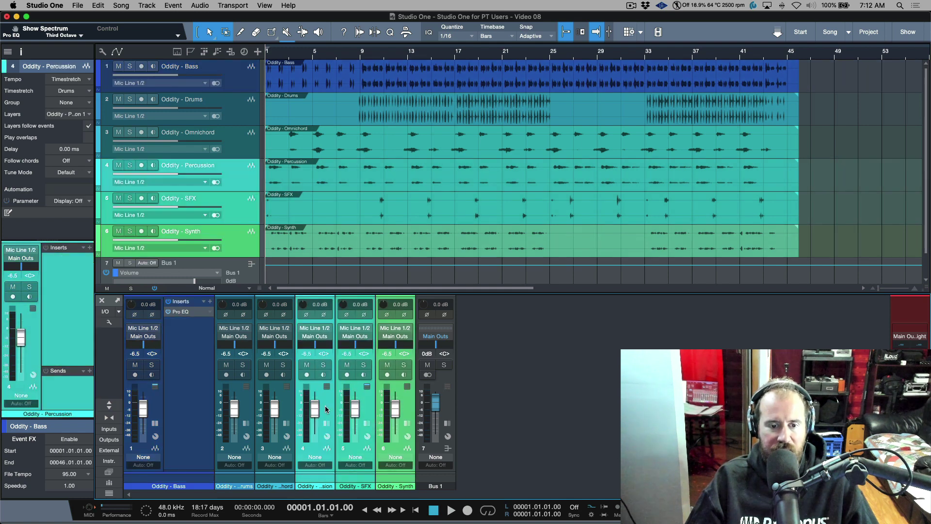
{"action": "key", "text": "super+g"}
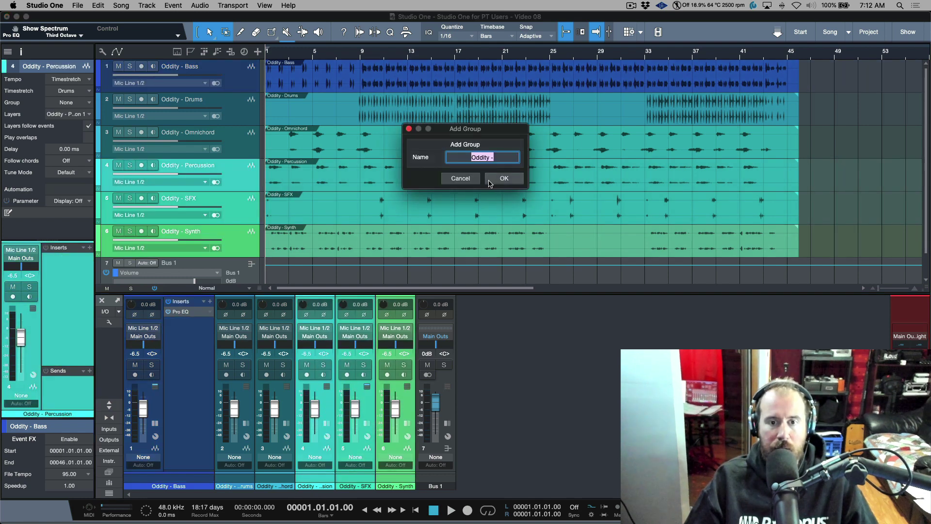
{"action": "type", "text": "Gr"}
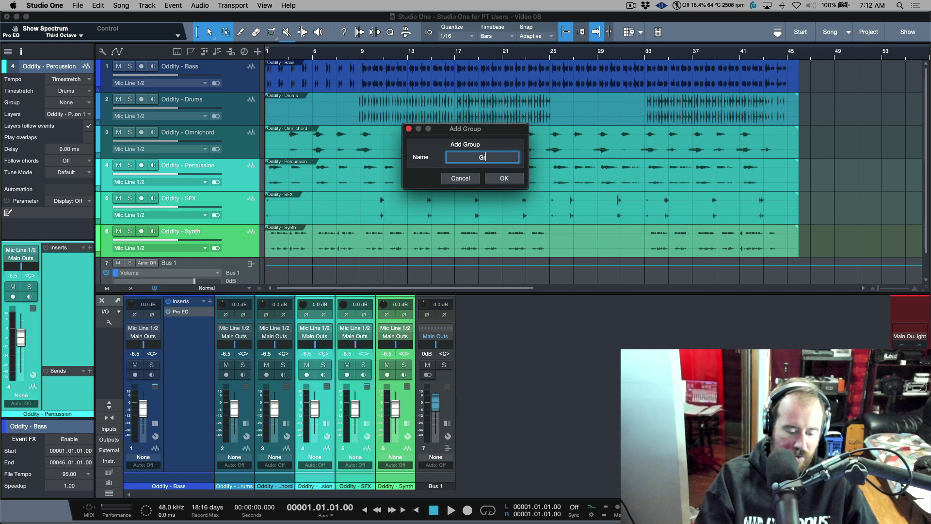
{"action": "type", "text": "oup 1"}
{"action": "key", "text": "Return"}
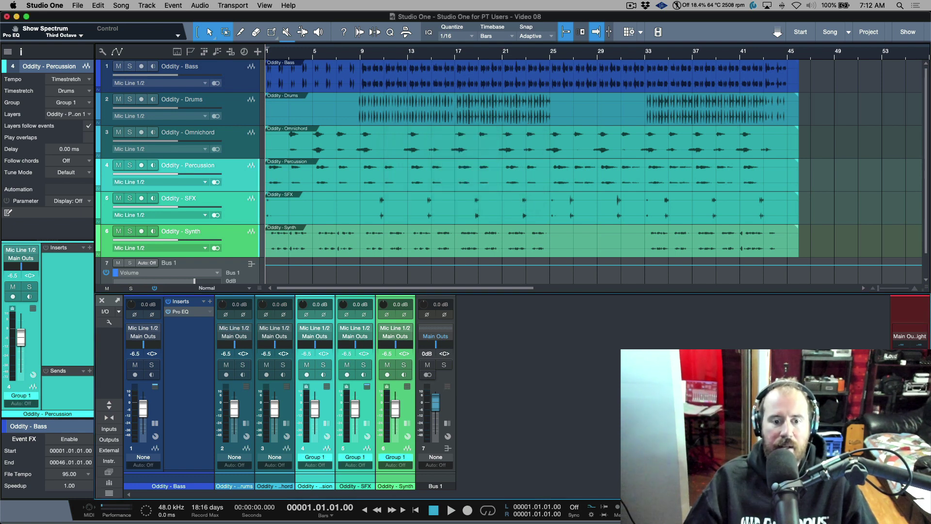
Step: Color Group 1 crimson red and check which attributes the group links
{"action": "left_click", "coordinate": [407, 460]}
{"action": "left_click", "coordinate": [414, 427]}
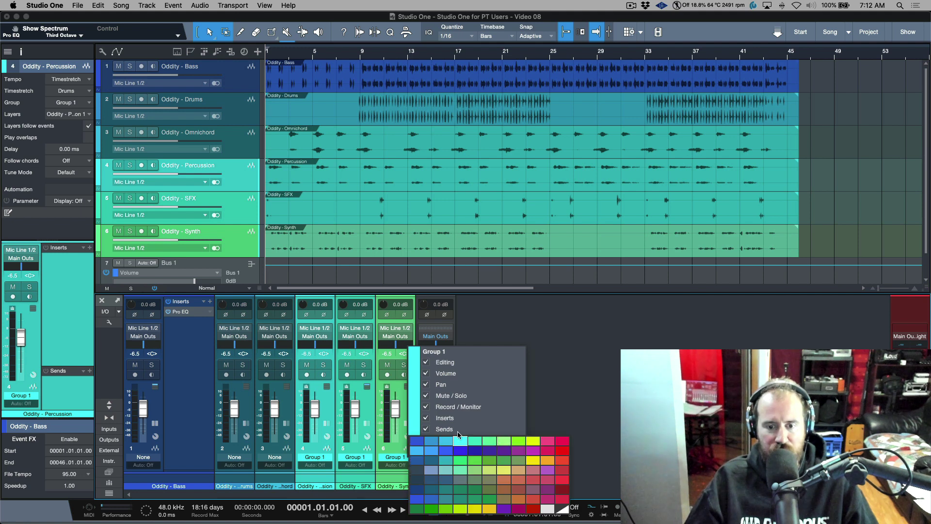
{"action": "left_click", "coordinate": [563, 450]}
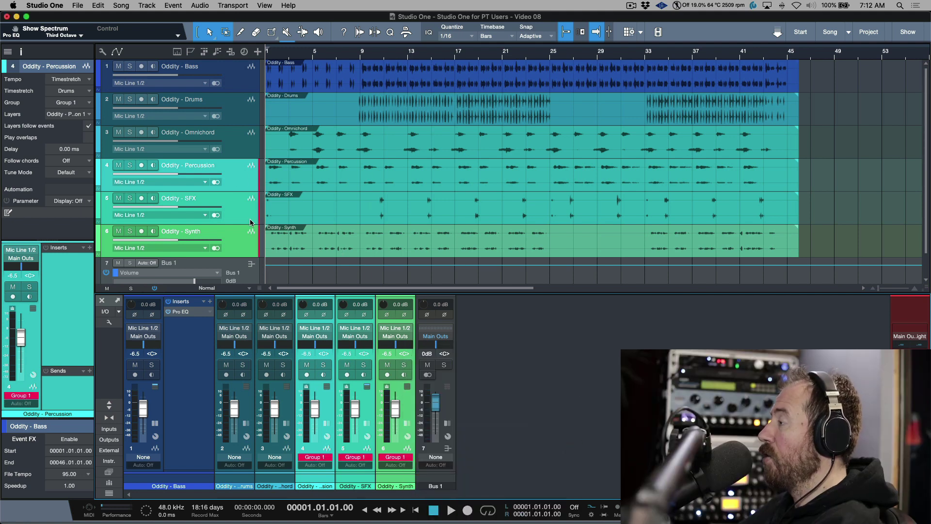
{"action": "right_click", "coordinate": [409, 459]}
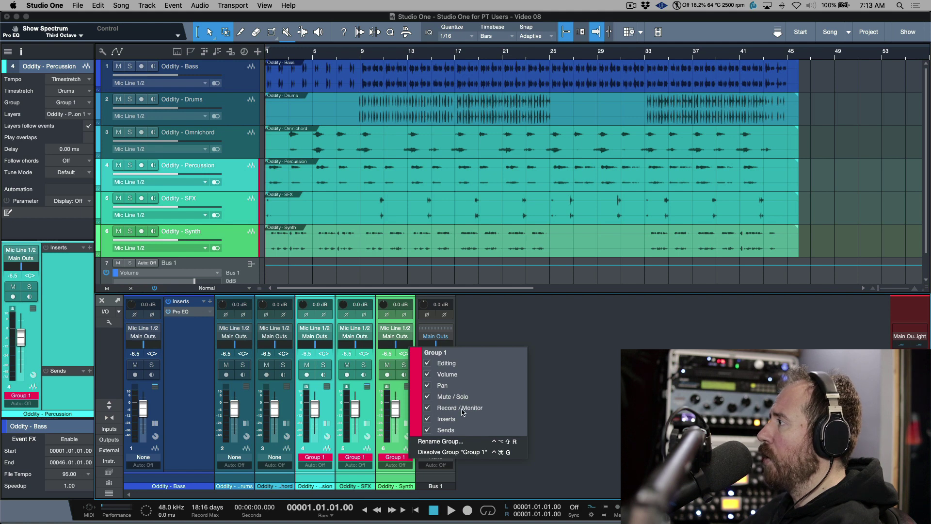
{"action": "left_click", "coordinate": [573, 421]}
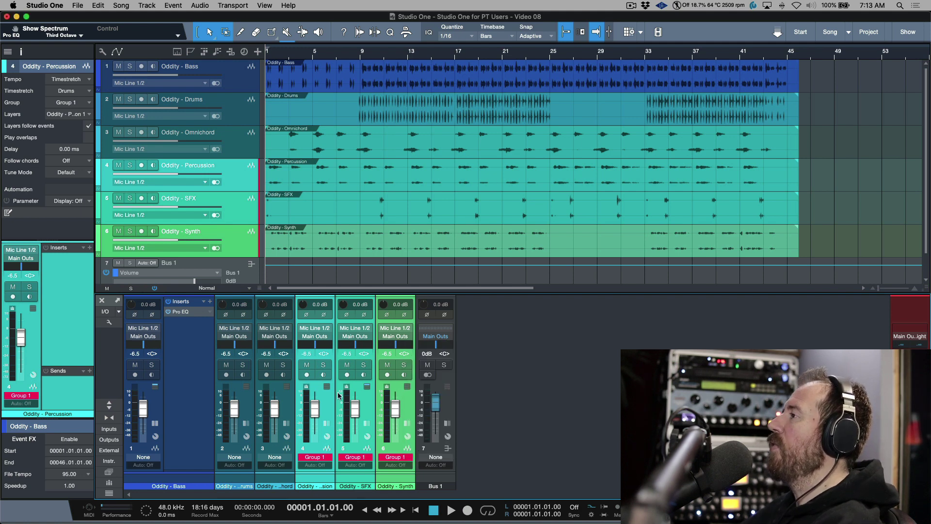
Step: Show the console's group list, suspend Group 1 and reactivate it
{"action": "left_click", "coordinate": [109, 482]}
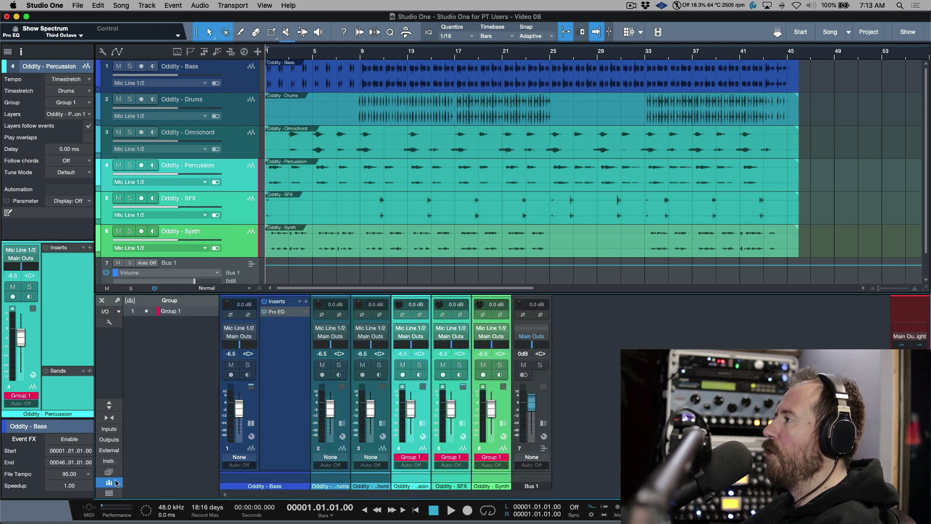
{"action": "left_click", "coordinate": [130, 302]}
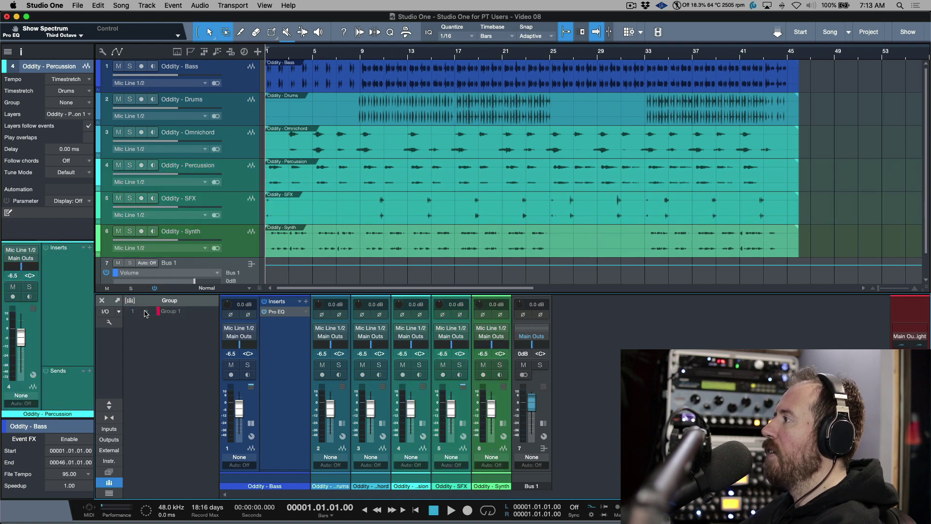
Step: Group the Oddity - Bass, Drums and Omnichord channels under the name "Group2"
{"action": "left_click", "coordinate": [383, 418]}
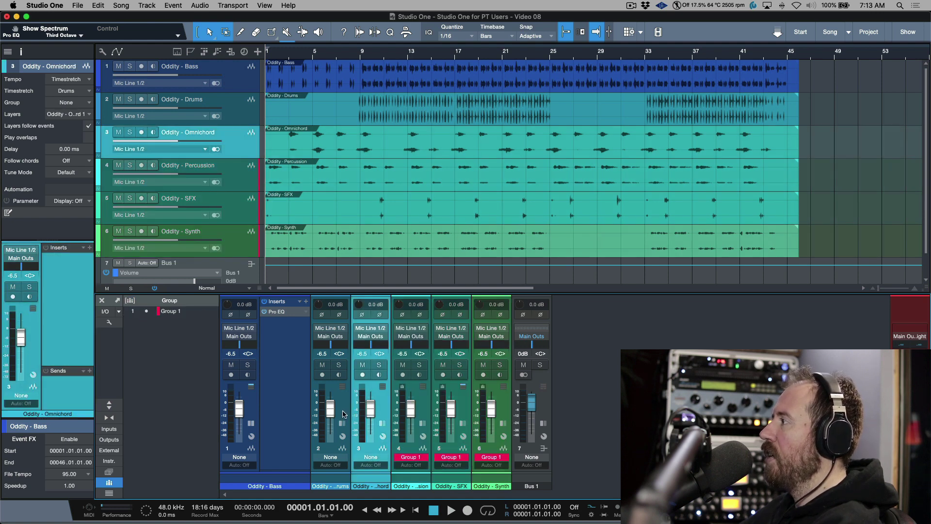
{"action": "left_click", "coordinate": [252, 409]}
{"action": "key", "text": "super+g"}
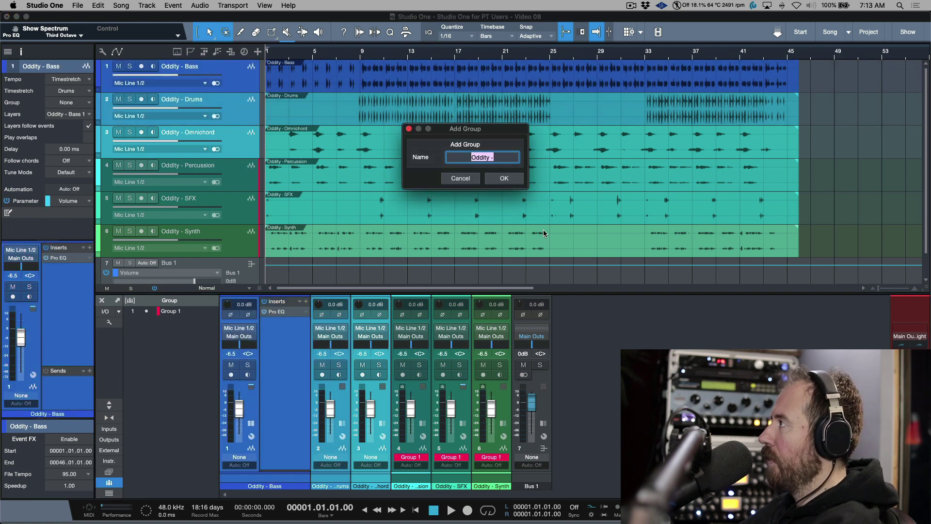
{"action": "type", "text": "Group2"}
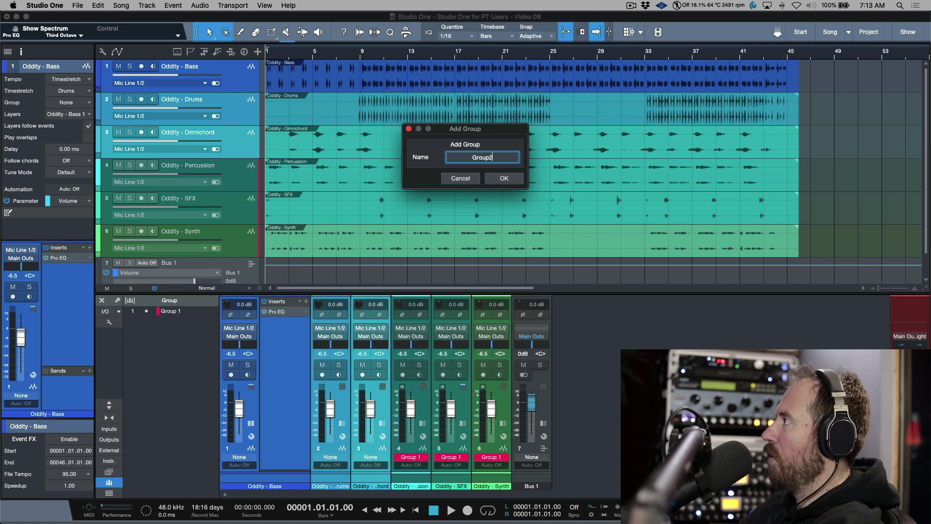
{"action": "key", "text": "Return"}
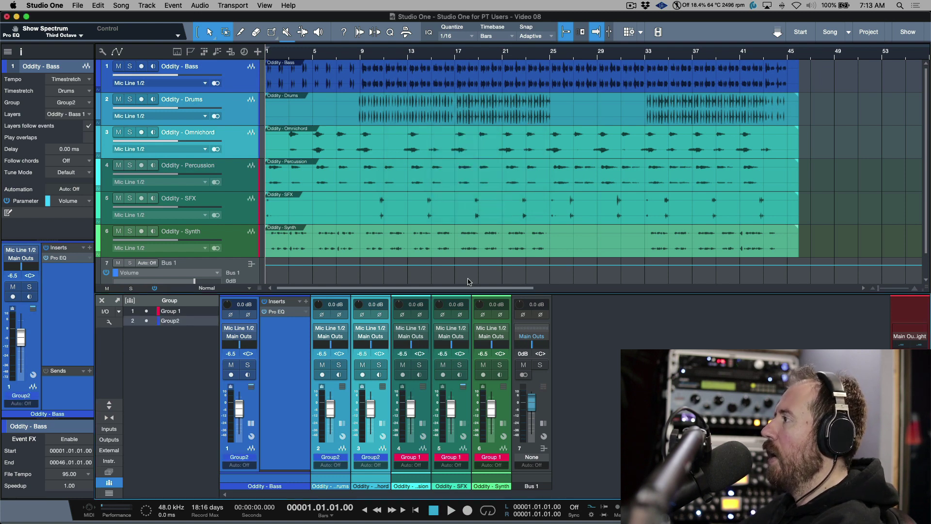
Step: Change the color of Group2 to yellow
{"action": "left_click", "coordinate": [380, 457]}
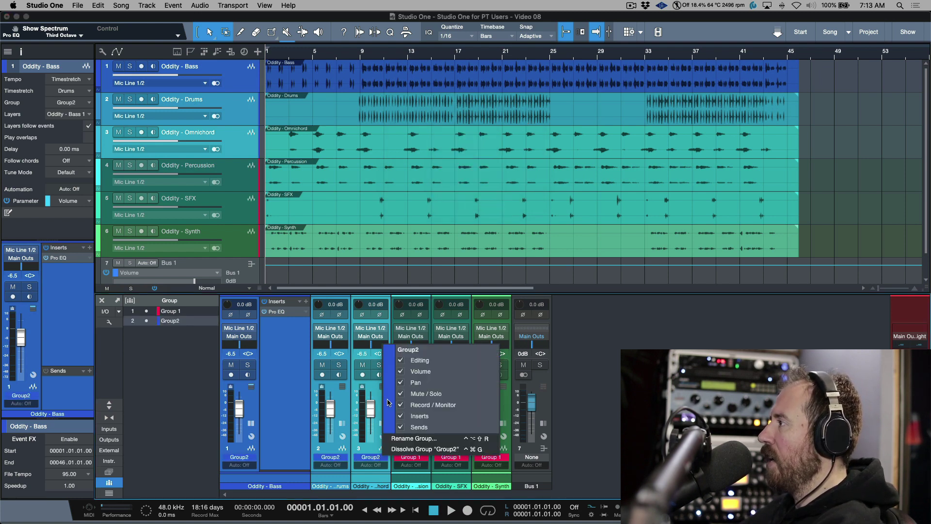
{"action": "left_click", "coordinate": [388, 402]}
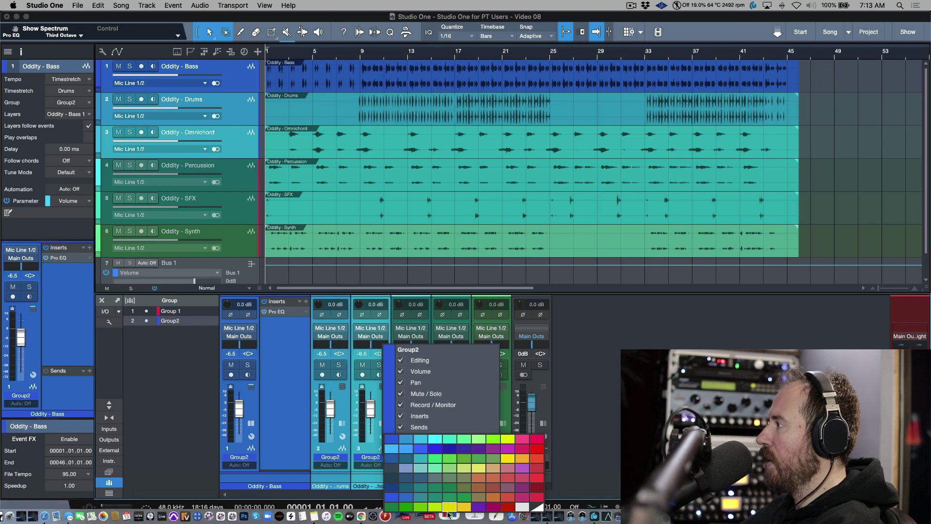
{"action": "left_click", "coordinate": [449, 510]}
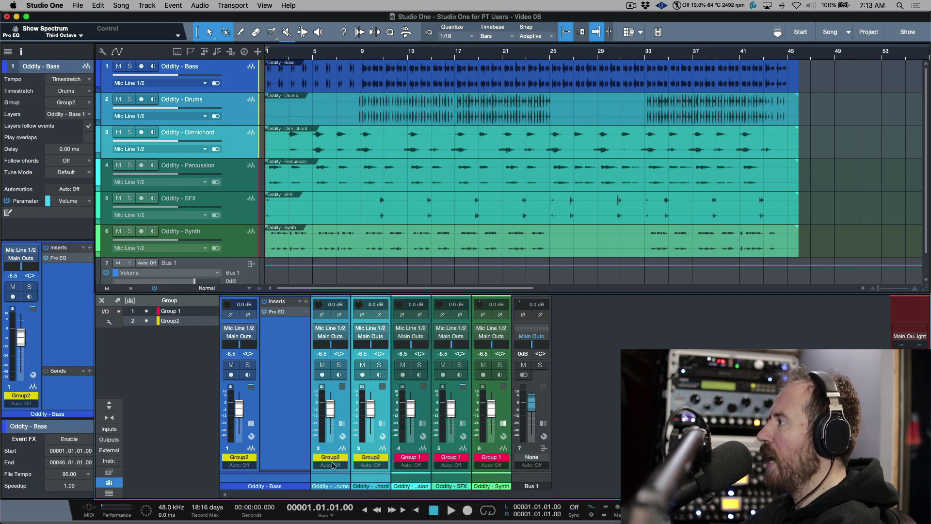
Step: Suspend and reactivate Group2 in the group list, and do the same for all groups at once
{"action": "left_click", "coordinate": [147, 321]}
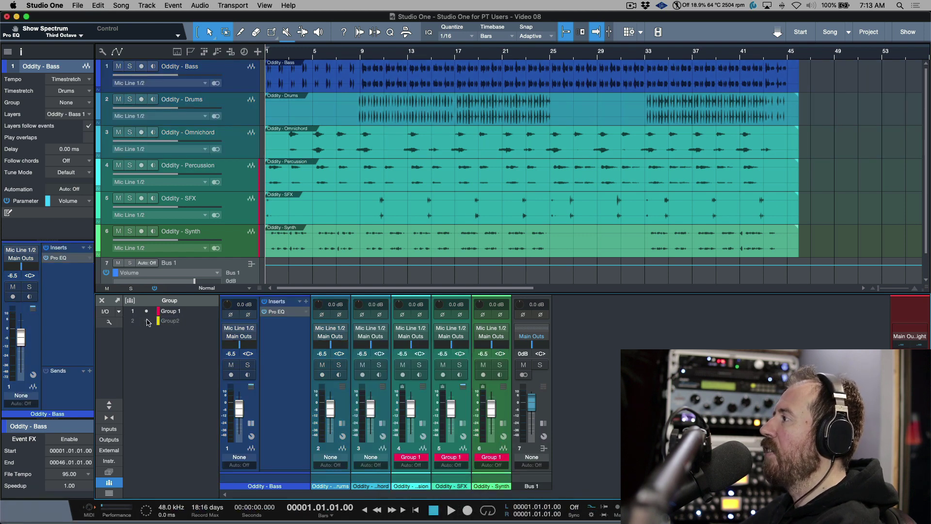
{"action": "left_click", "coordinate": [147, 321]}
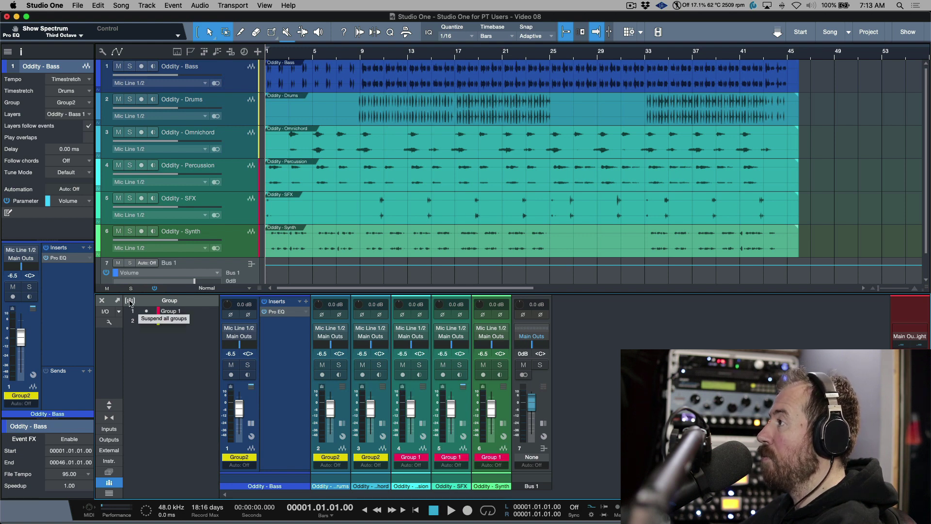
{"action": "left_click", "coordinate": [130, 301]}
{"action": "left_click", "coordinate": [130, 301]}
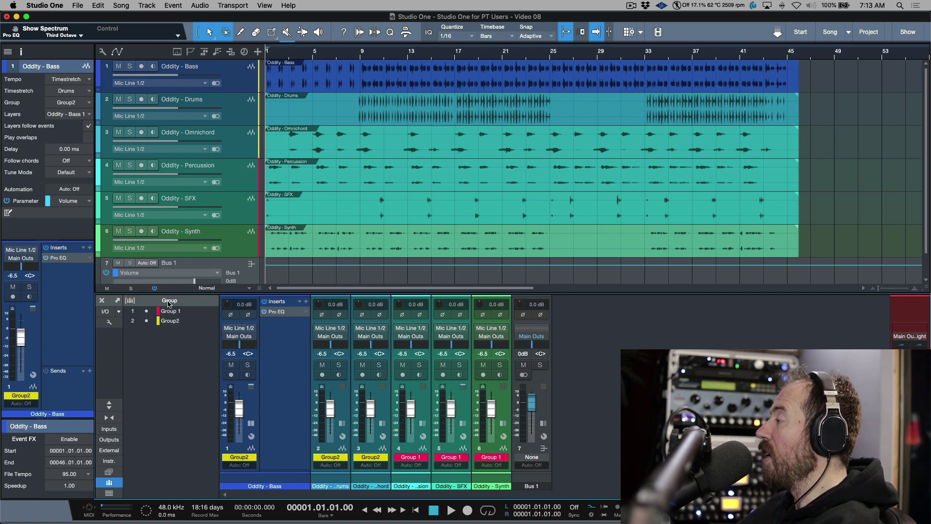
Step: Collapse the expanded Oddity - Bass console channel
{"action": "left_click", "coordinate": [251, 423]}
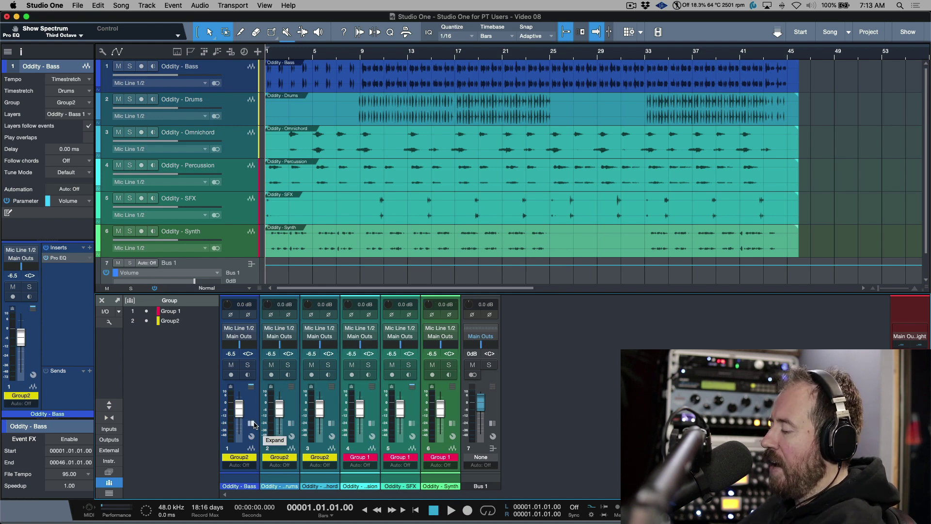
Step: Suspend Group 1 by name with the Suspend group command and reactivate it, and toggle suspension of all groups on and off
{"action": "key", "text": "super+shift+g"}
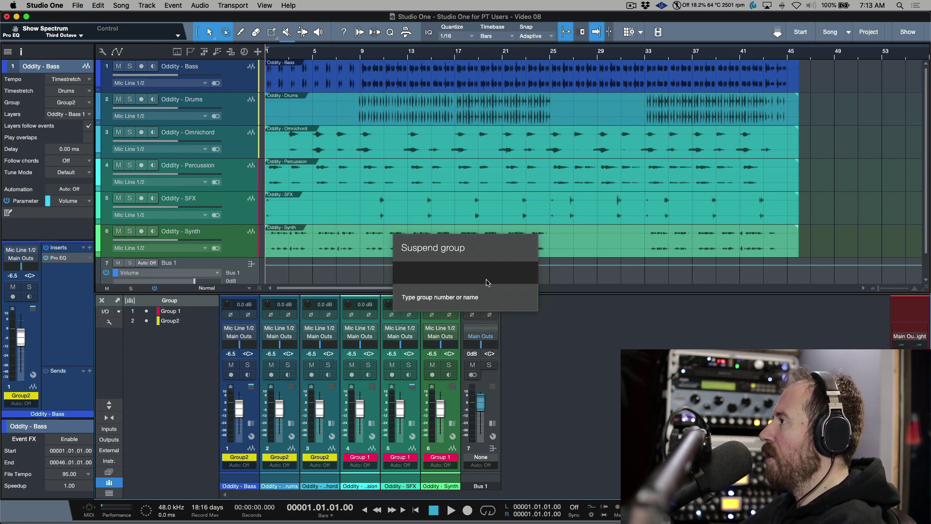
{"action": "type", "text": "g"}
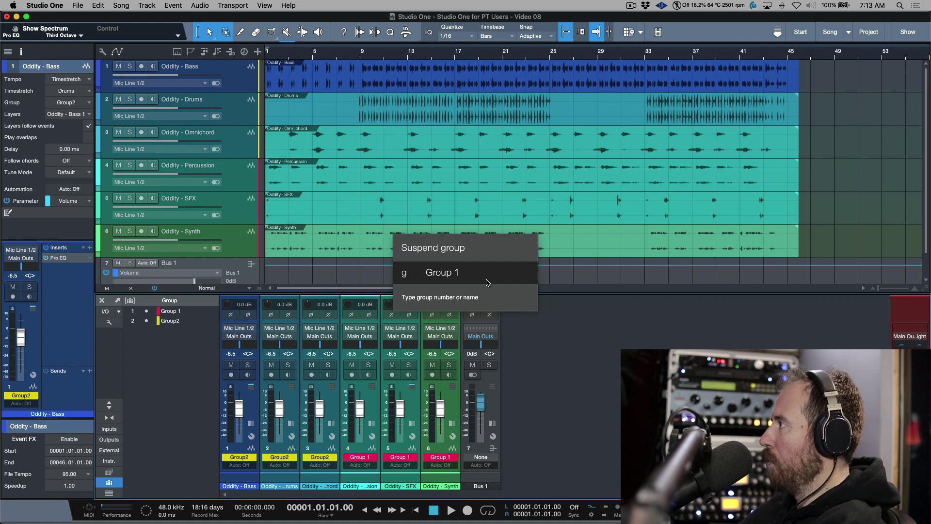
{"action": "key", "text": "Return"}
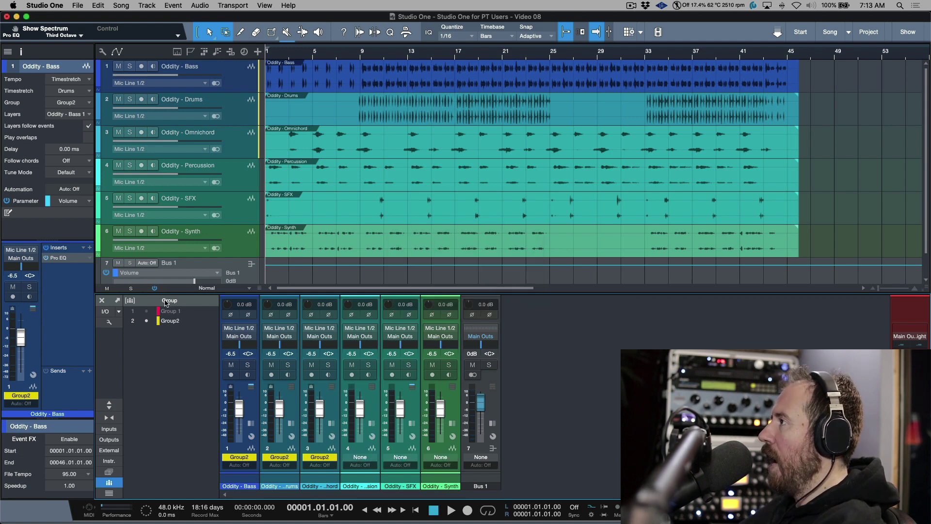
{"action": "left_click", "coordinate": [147, 312]}
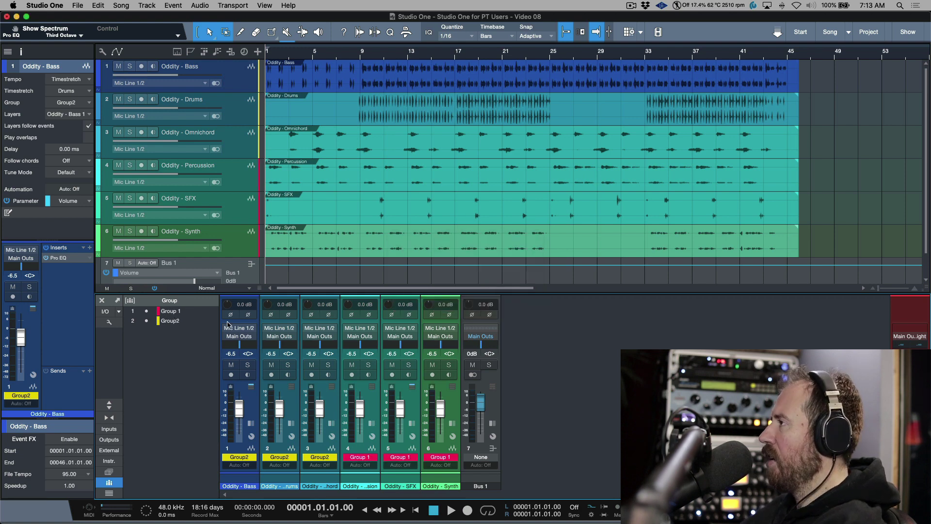
{"action": "key", "text": "super+shift+g"}
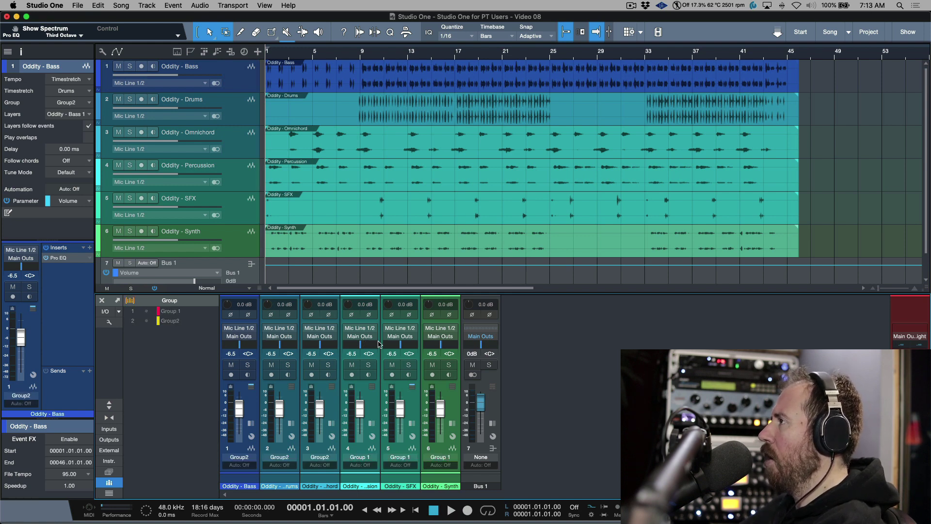
{"action": "key", "text": "super+shift+g"}
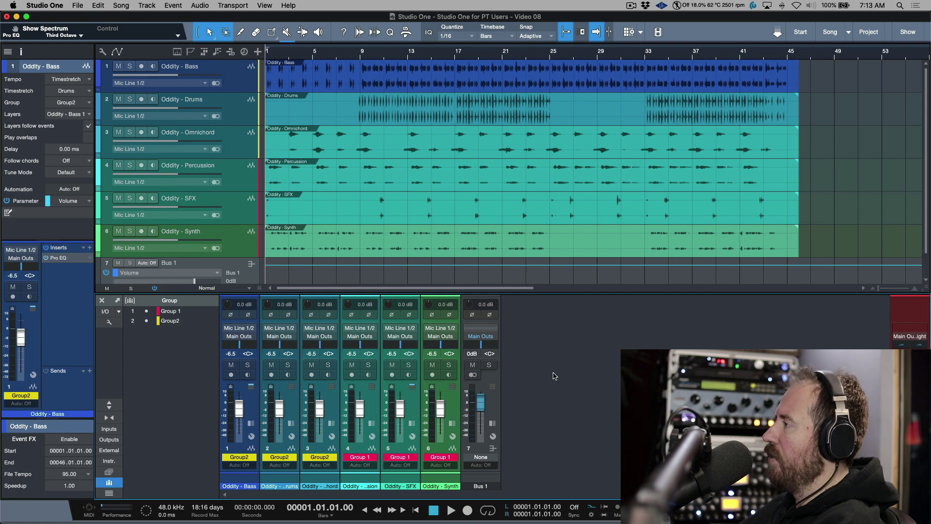
Step: Turn Group assignment and Channel notes off and back on in the console options
{"action": "left_click", "coordinate": [115, 324]}
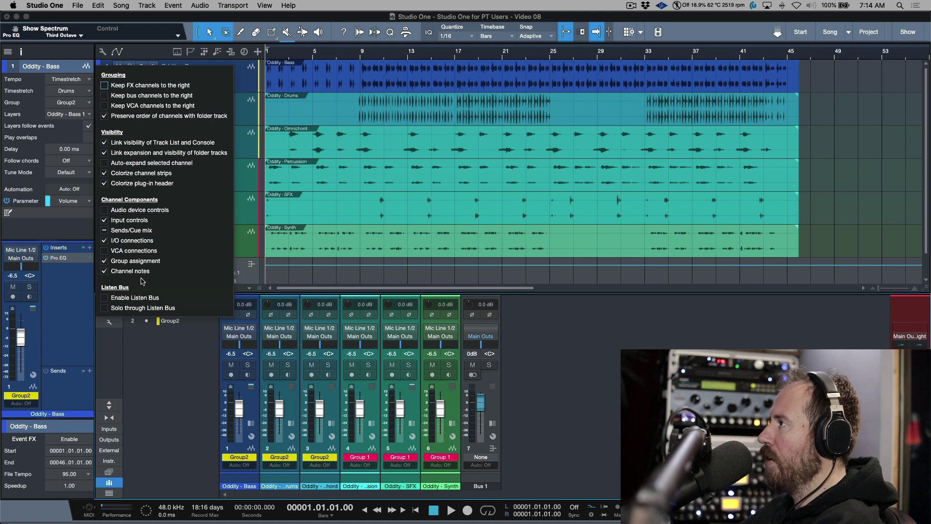
{"action": "left_click", "coordinate": [104, 261]}
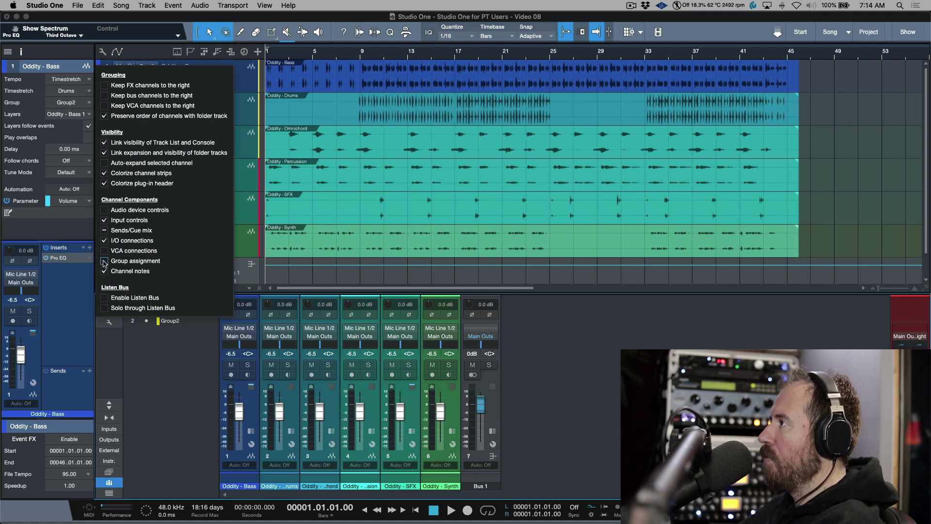
{"action": "left_click", "coordinate": [104, 261]}
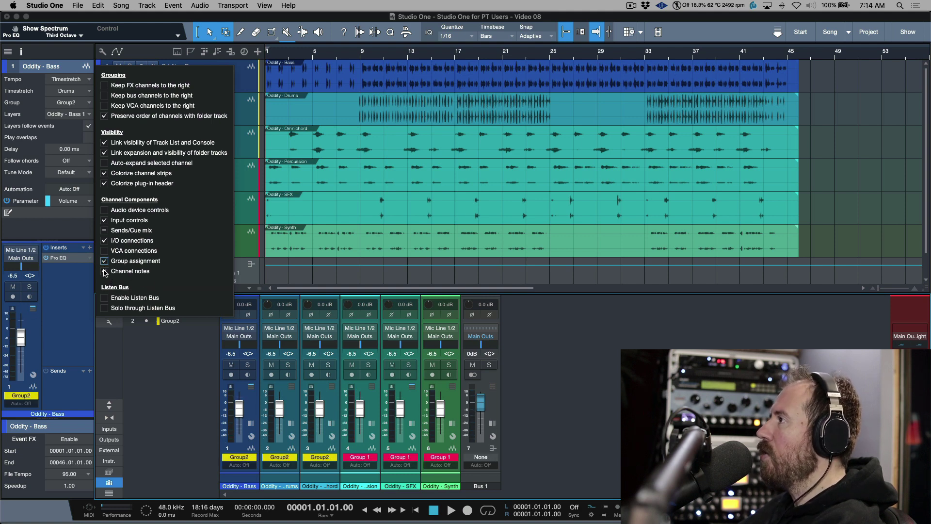
{"action": "left_click", "coordinate": [104, 271]}
{"action": "left_click", "coordinate": [104, 271]}
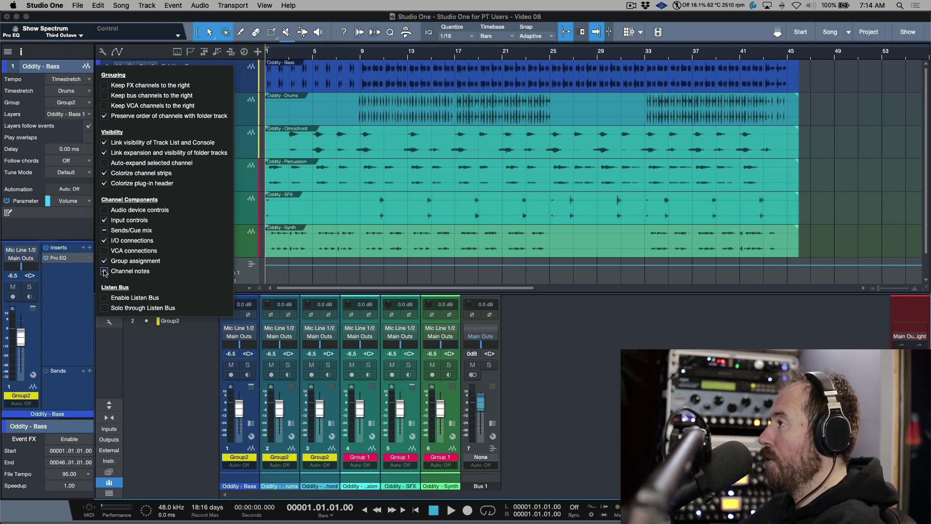
{"action": "key", "text": "Escape"}
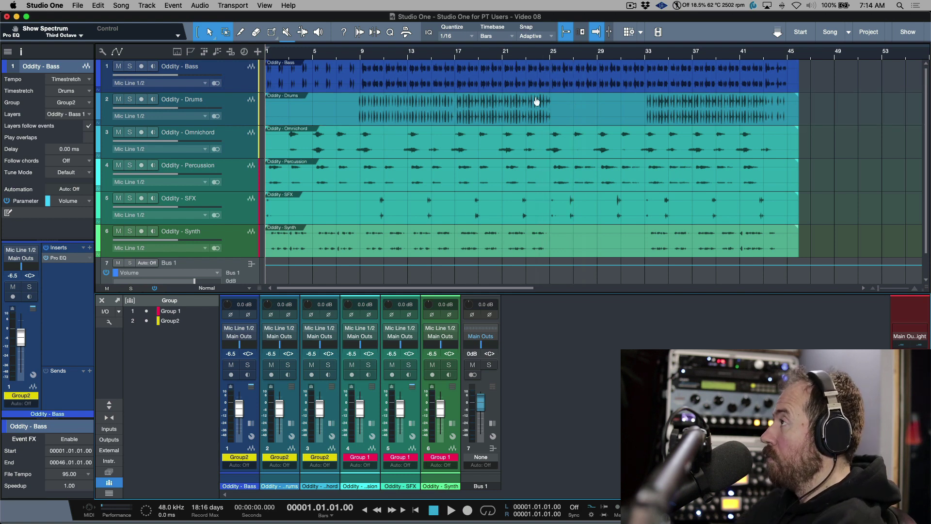
Step: Split the grouped Bass, Drums and Omnichord events at bar 23 and undo the split
{"action": "left_click", "coordinate": [526, 72], "text": "alt"}
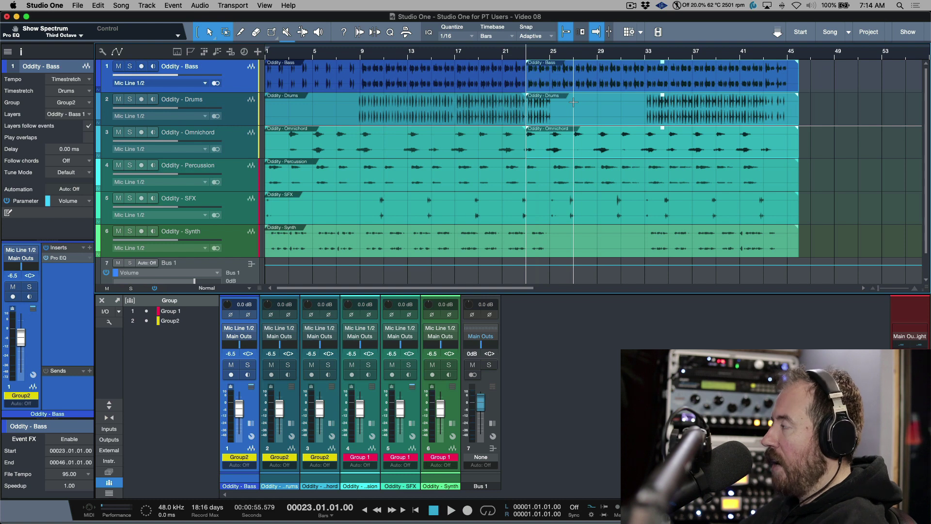
{"action": "key", "text": "ctrl+z"}
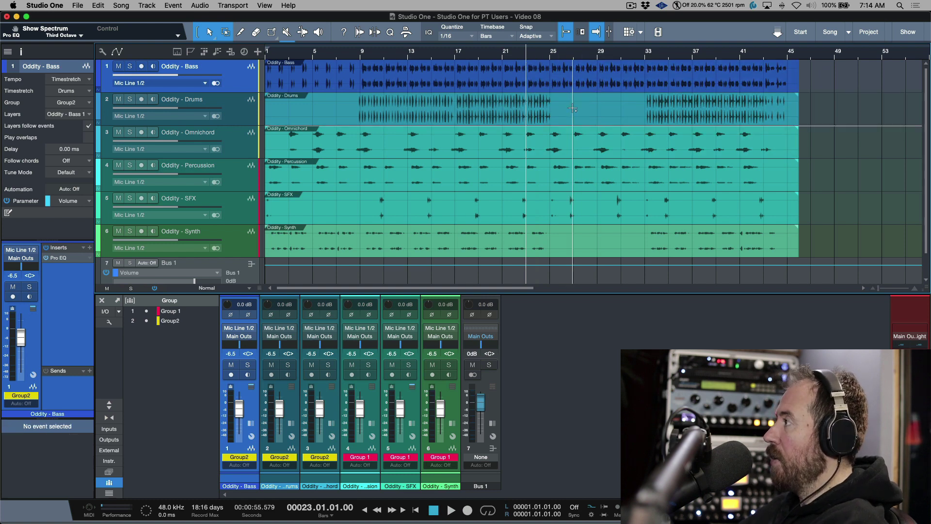
Step: With all groups suspended, split the Oddity - Bass event at bar 23 and move its second part back to bar 20
{"action": "key", "text": "ctrl+shift+g"}
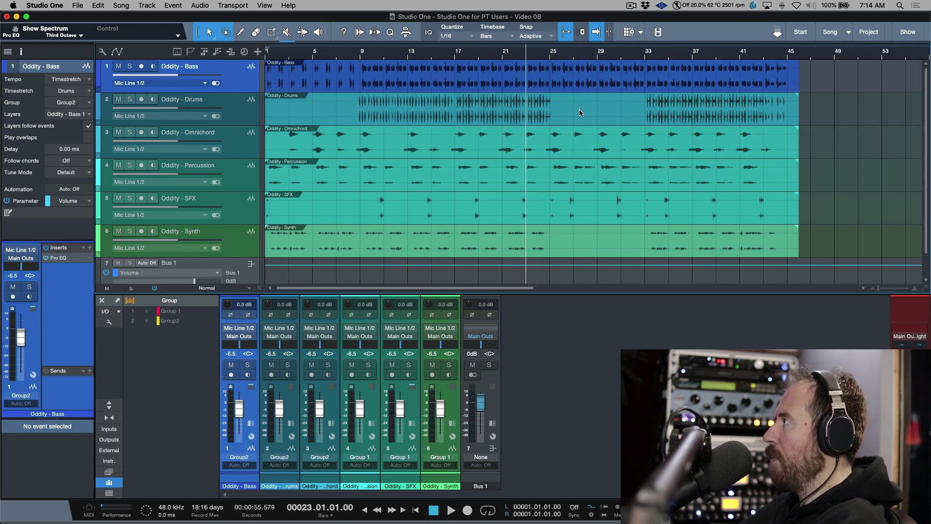
{"action": "left_click", "coordinate": [526, 75]}
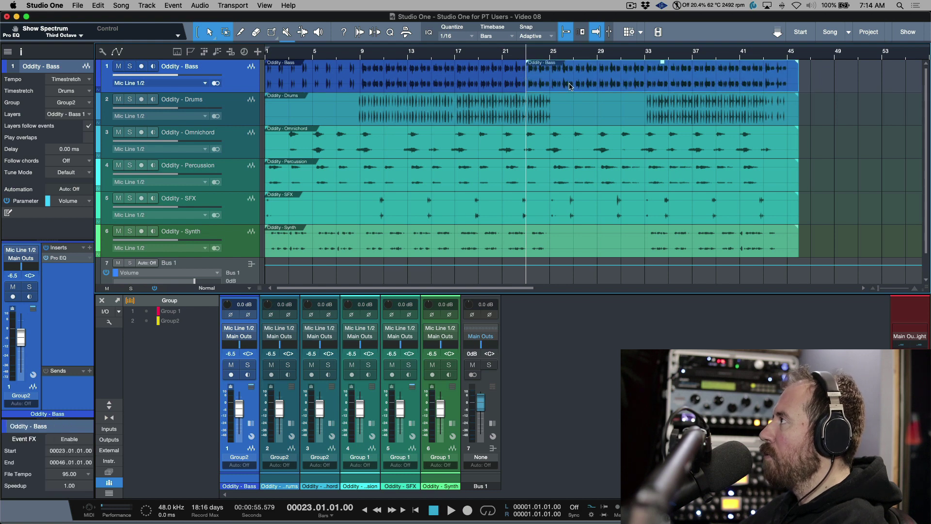
{"action": "left_click_drag", "start_coordinate": [533, 82], "coordinate": [538, 86]}
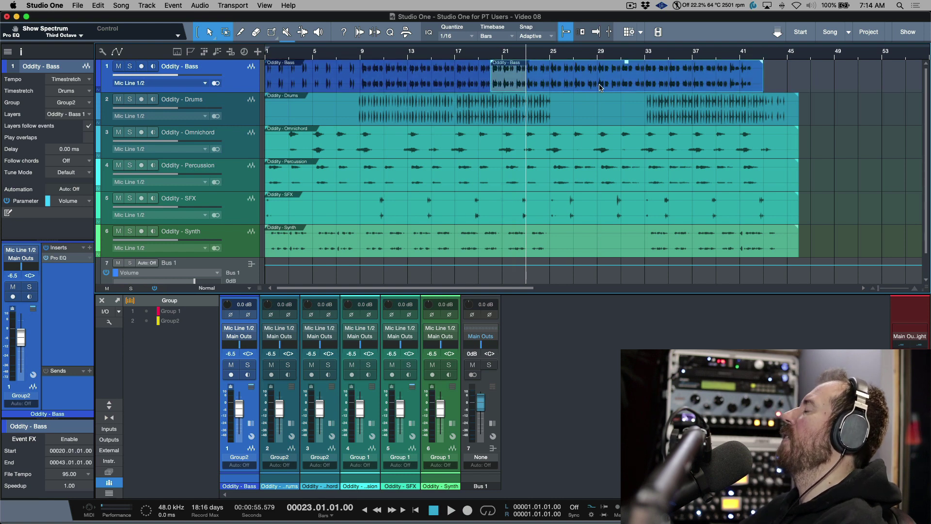
Step: Send the second Oddity - Bass event to the back of the overlap, and select the first bass event
{"action": "left_click", "coordinate": [411, 85]}
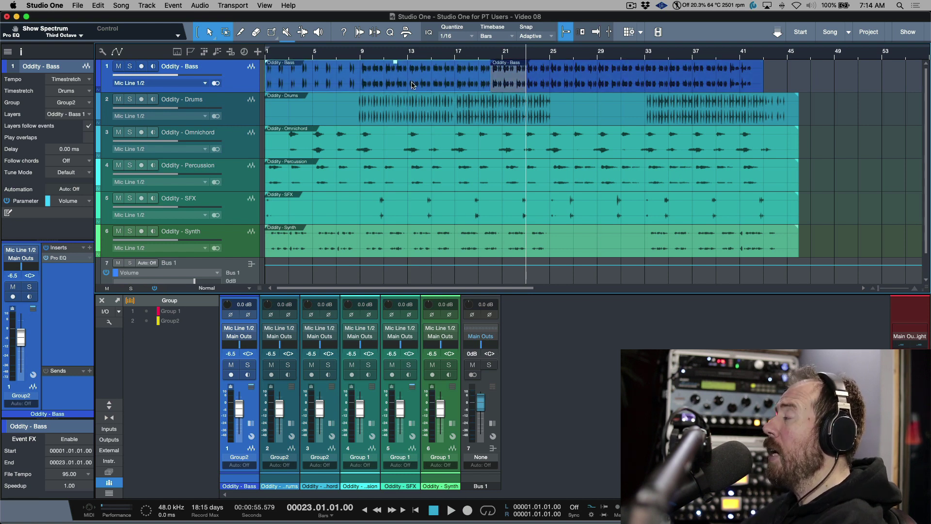
{"action": "left_click", "coordinate": [617, 86]}
{"action": "right_click", "coordinate": [618, 87]}
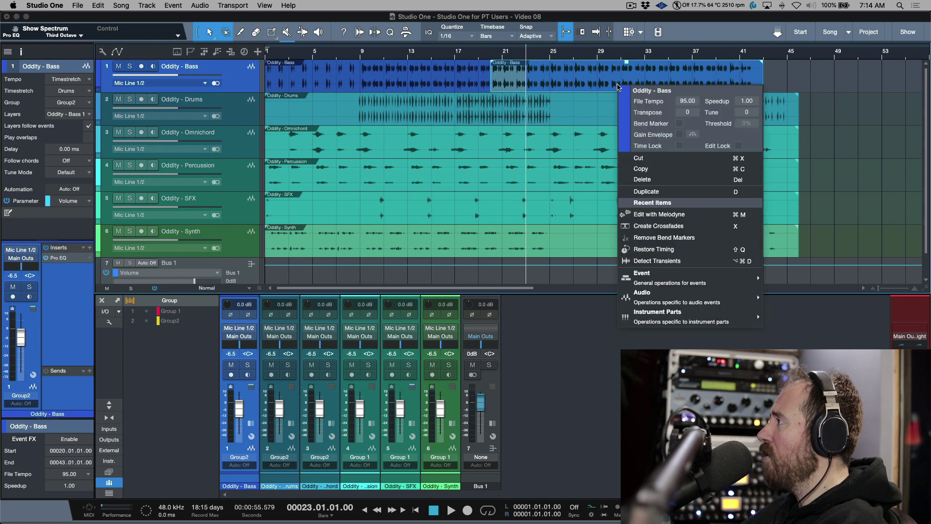
{"action": "mouse_move", "coordinate": [670, 280]}
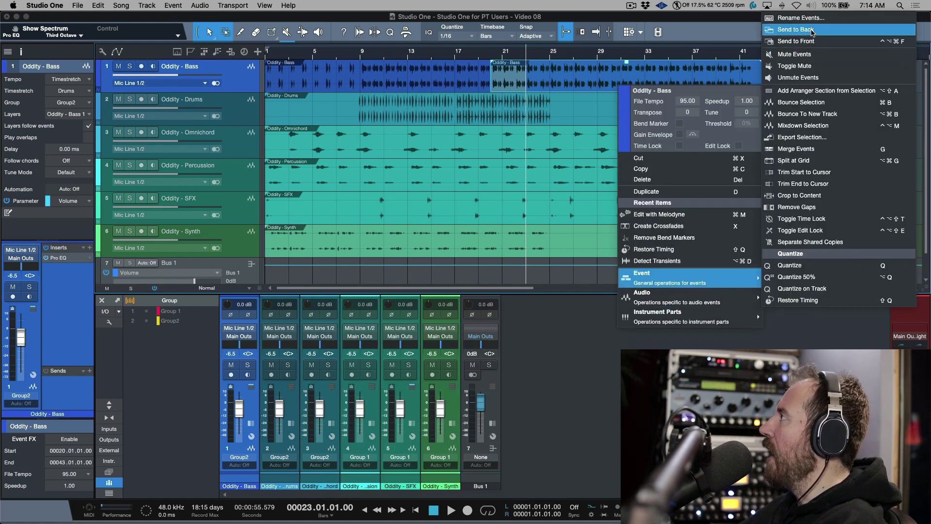
{"action": "left_click", "coordinate": [812, 32]}
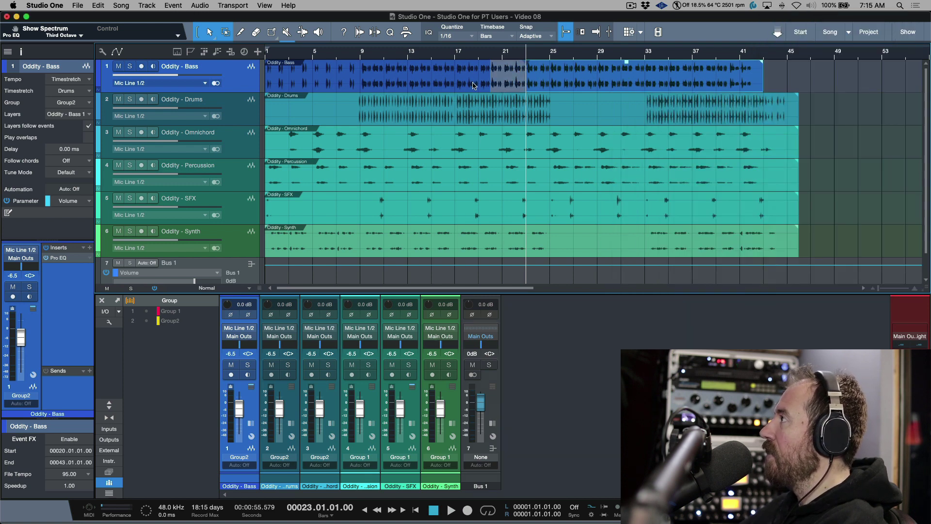
{"action": "left_click", "coordinate": [458, 86]}
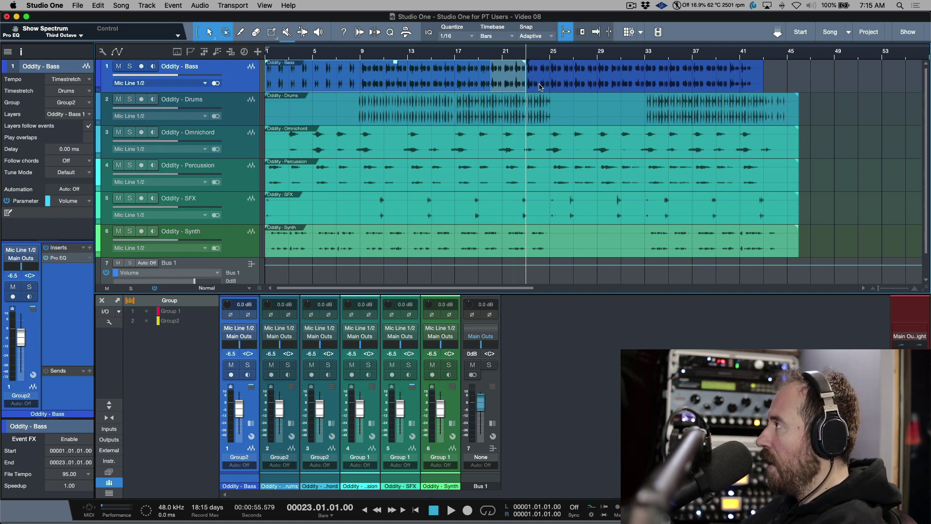
Step: Enable No overlap when editing events and shift the overlapping bass events until the second one starts at bar 24
{"action": "left_click", "coordinate": [102, 52]}
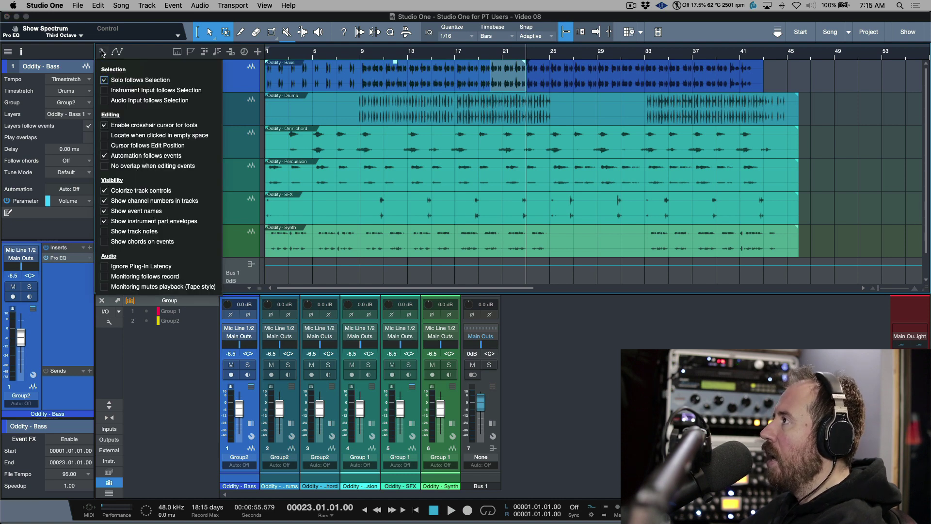
{"action": "left_click", "coordinate": [105, 166]}
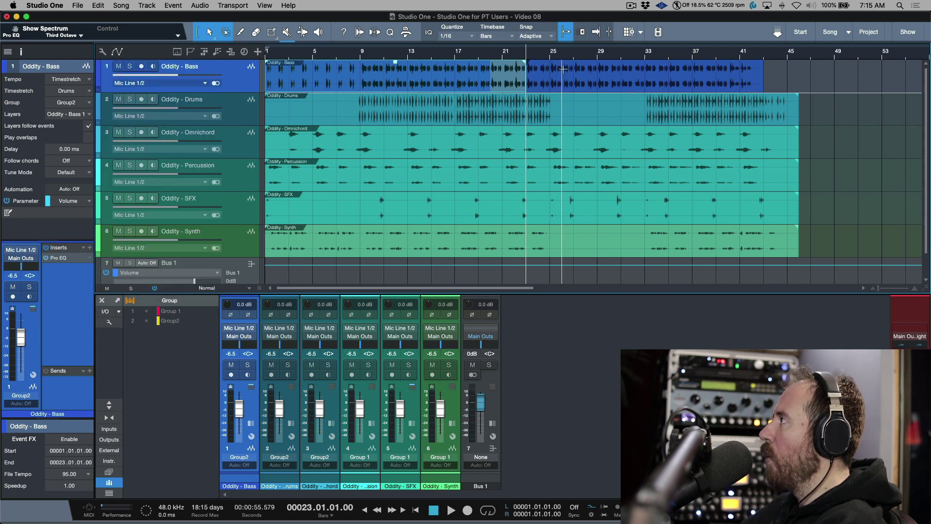
{"action": "mouse_move", "coordinate": [558, 87]}
{"action": "left_mouse_down"}
{"action": "mouse_move", "coordinate": [613, 86]}
{"action": "mouse_move", "coordinate": [539, 88]}
{"action": "mouse_move", "coordinate": [550, 86]}
{"action": "left_mouse_up"}
{"action": "left_click_drag", "start_coordinate": [480, 87], "coordinate": [549, 84]}
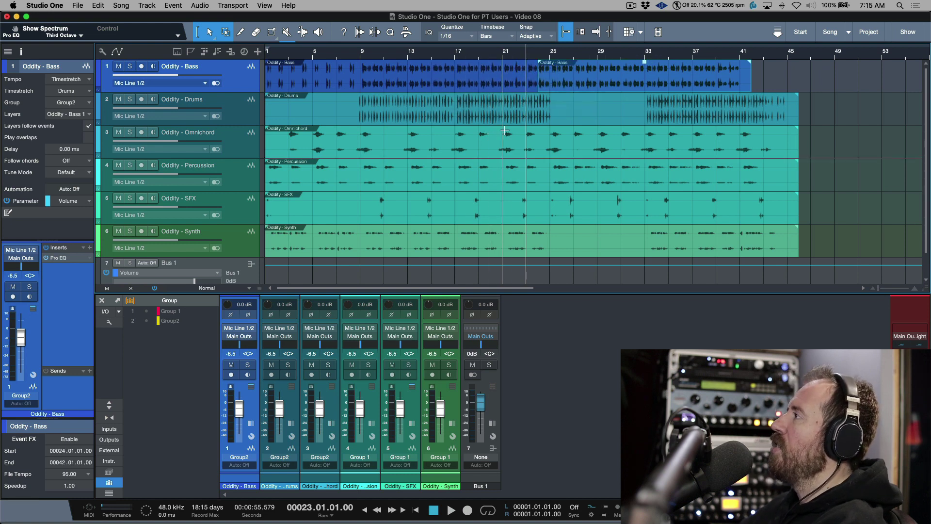
Step: Copy the range from bar 25 to 33 across Drums, Omnichord and Percussion and paste it at bar 13
{"action": "left_click_drag", "start_coordinate": [552, 119], "coordinate": [647, 178]}
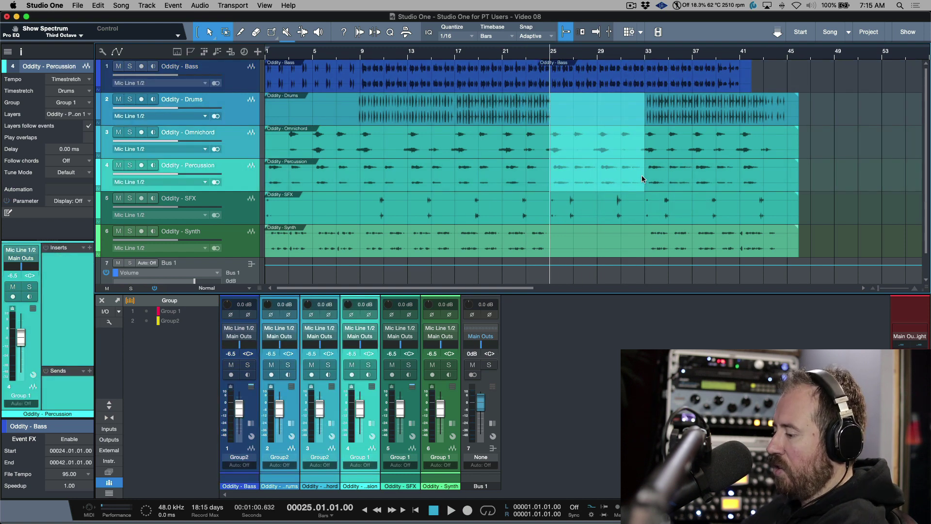
{"action": "key", "text": "KP_Subtract"}
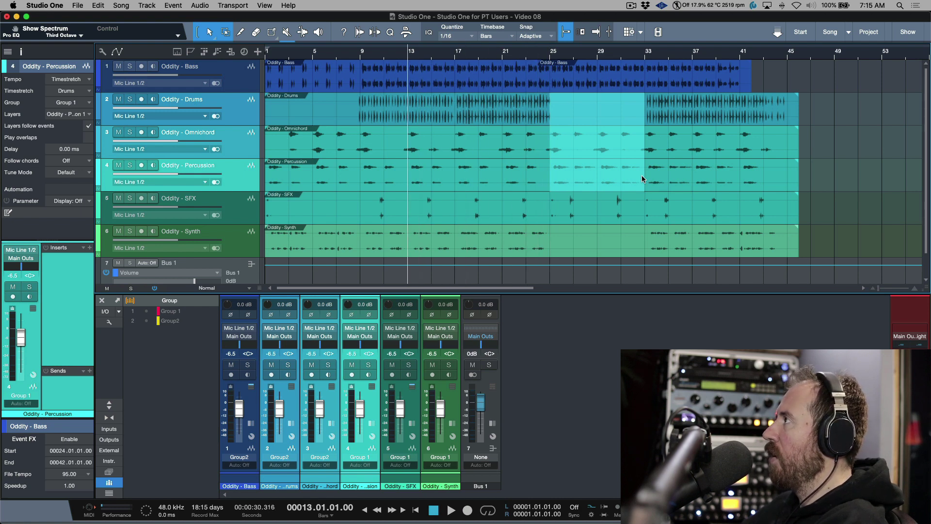
{"action": "key", "text": "ctrl+v"}
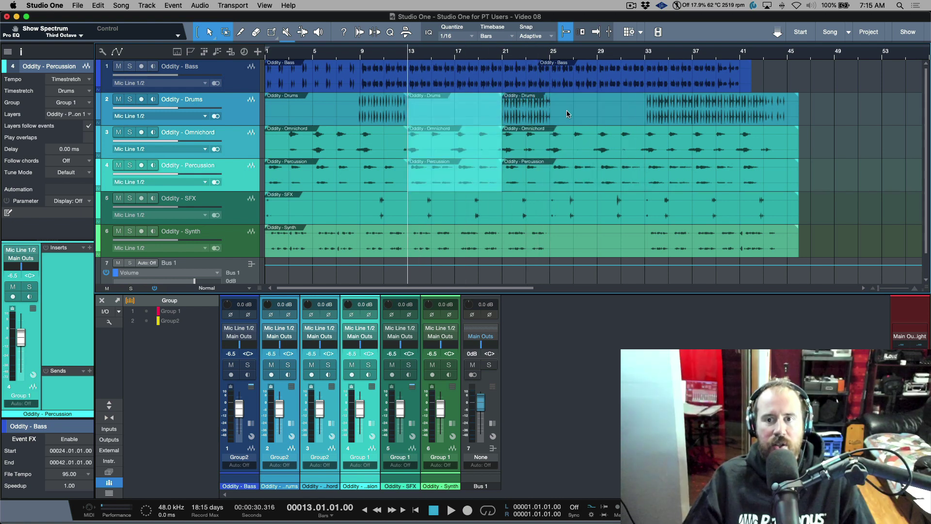
{"action": "left_click", "coordinate": [843, 118]}
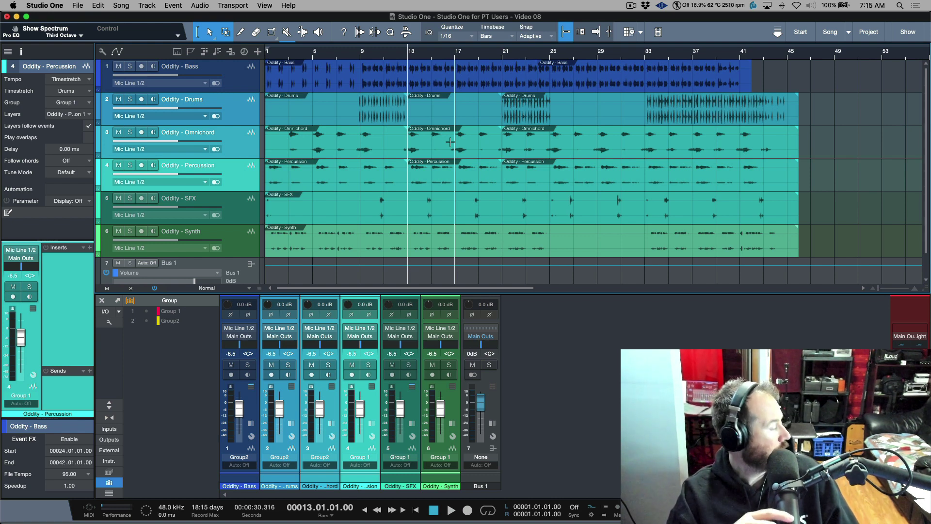
Step: Select the Drums event starting at bar 21 and turn off No overlap when editing events
{"action": "left_click", "coordinate": [540, 119]}
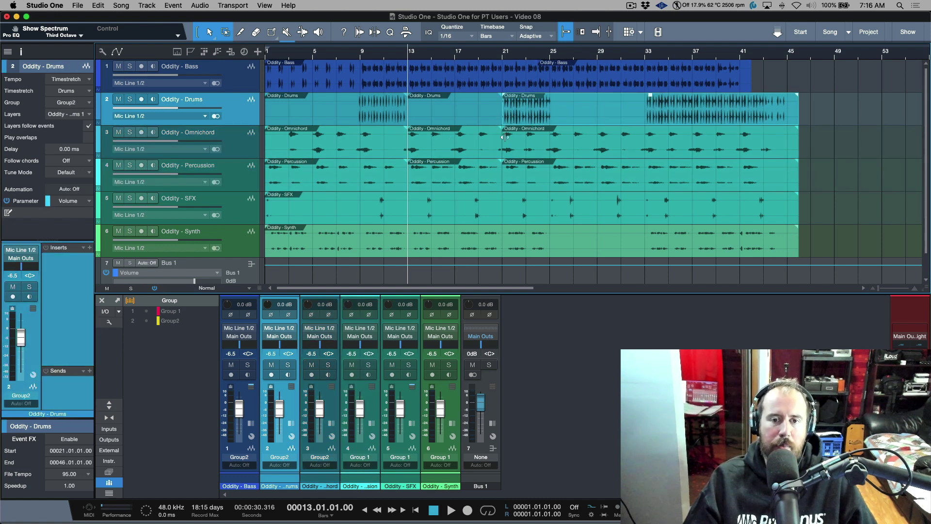
{"action": "left_click_drag", "start_coordinate": [493, 115], "coordinate": [516, 105]}
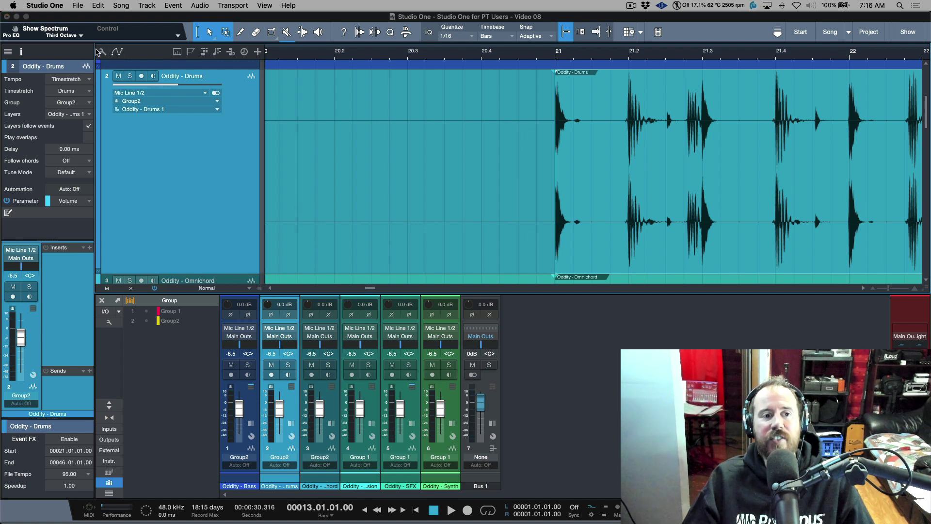
{"action": "left_click", "coordinate": [102, 51]}
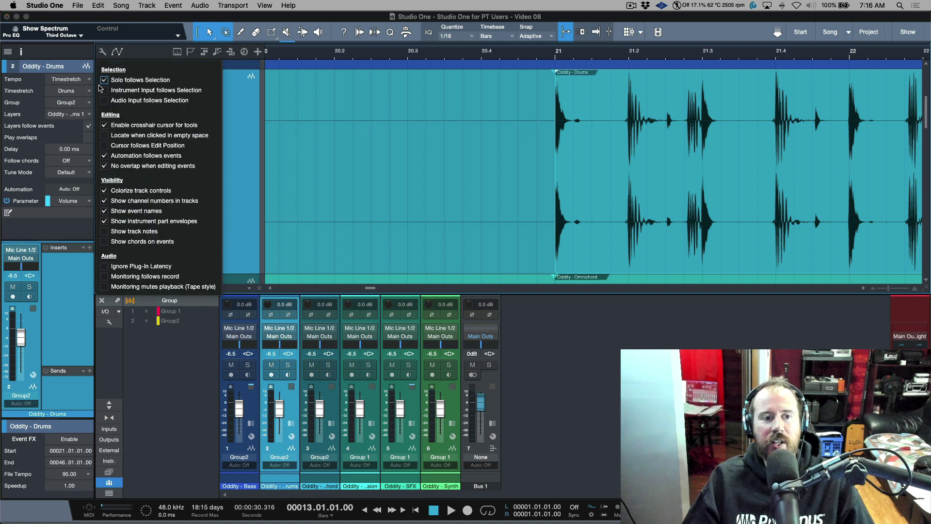
{"action": "left_click", "coordinate": [419, 335]}
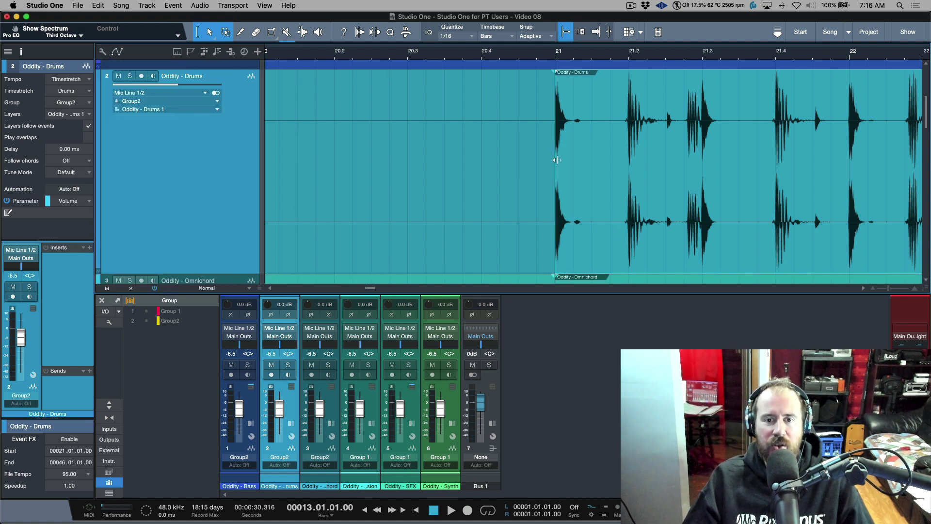
Step: Extend the Drums event's start from bar 21 back to 20.4, crossfade the overlap, and undo both edits
{"action": "left_click_drag", "start_coordinate": [557, 160], "coordinate": [482, 151]}
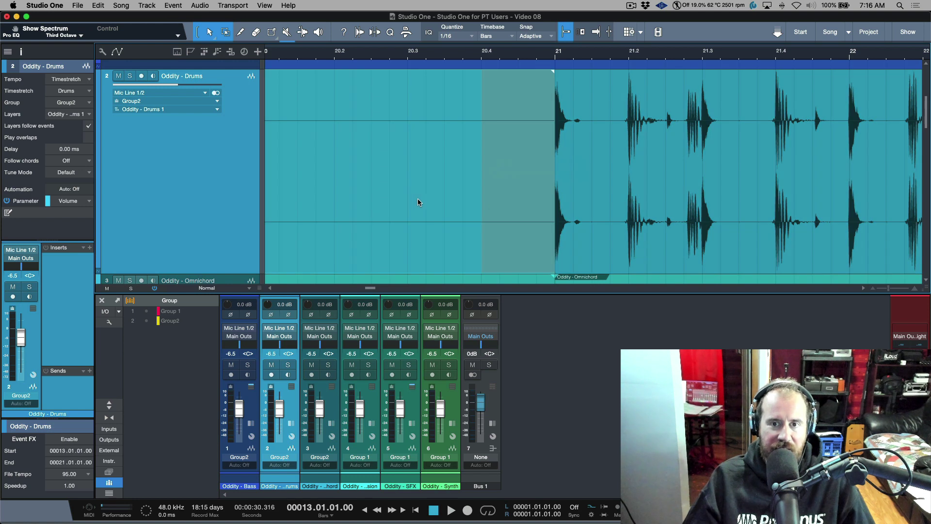
{"action": "key", "text": "x"}
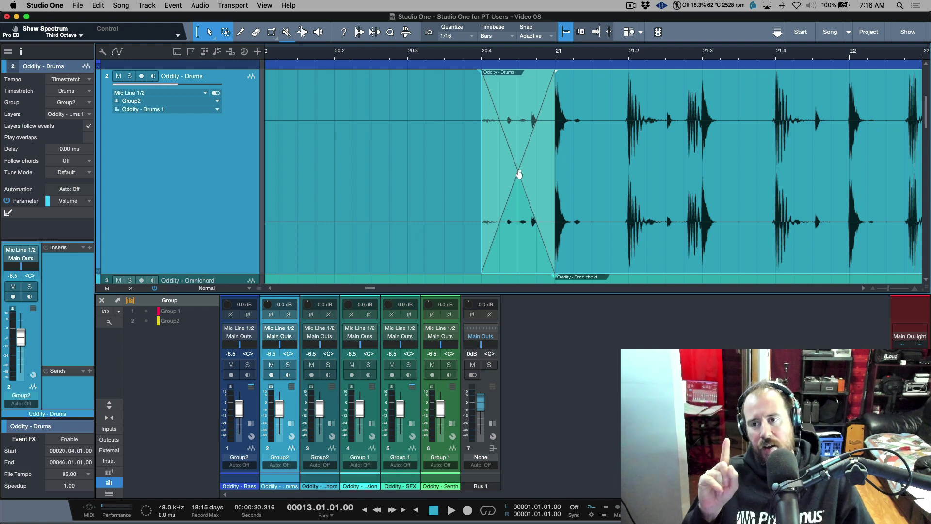
{"action": "key", "text": "ctrl+z"}
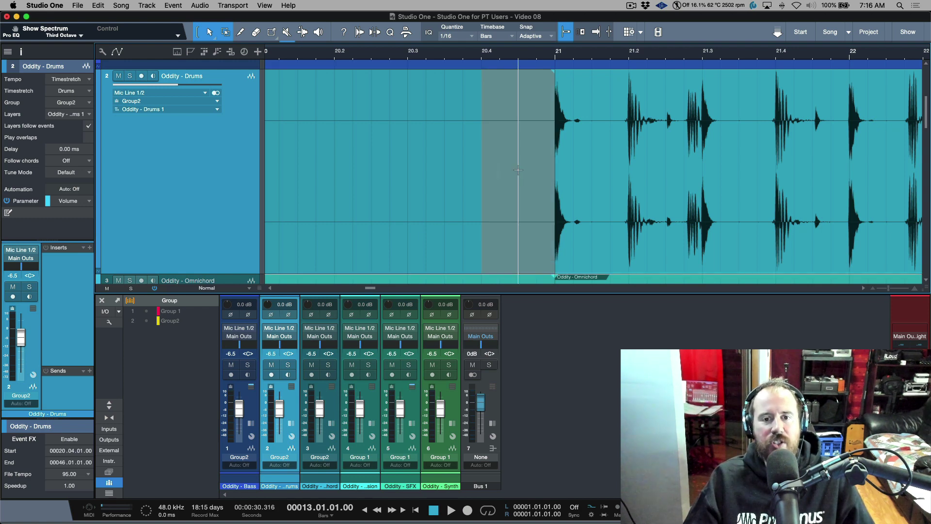
Step: Turn No overlap when editing events back on and trim the boundary between the Drums events near bar 21 to 20.04.04
{"action": "left_click", "coordinate": [102, 53]}
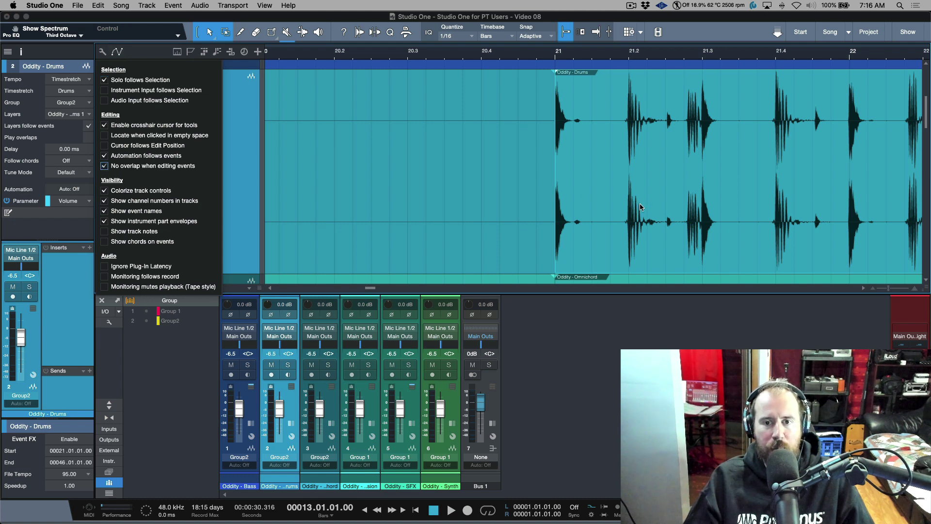
{"action": "left_click", "coordinate": [656, 205]}
{"action": "left_click_drag", "start_coordinate": [555, 166], "coordinate": [463, 169]}
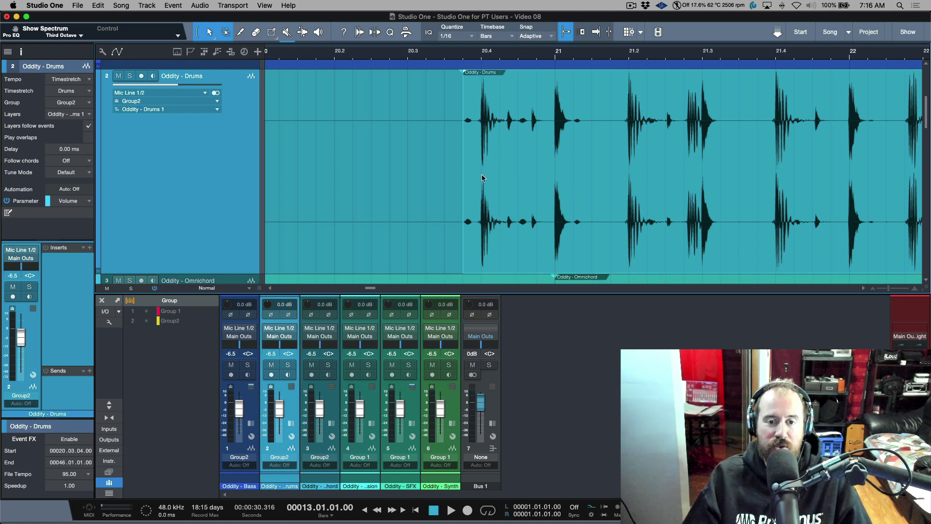
{"action": "left_click_drag", "start_coordinate": [458, 177], "coordinate": [652, 178]}
{"action": "left_click_drag", "start_coordinate": [647, 255], "coordinate": [545, 262]}
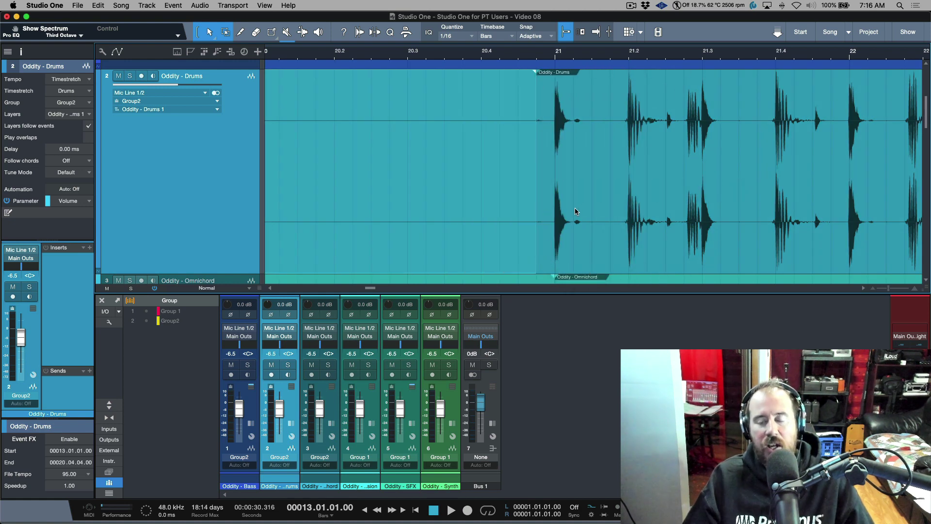
Step: Crossfade the two Drums events at their 20.04.04 boundary and widen the crossfade on both sides
{"action": "left_click", "coordinate": [644, 196]}
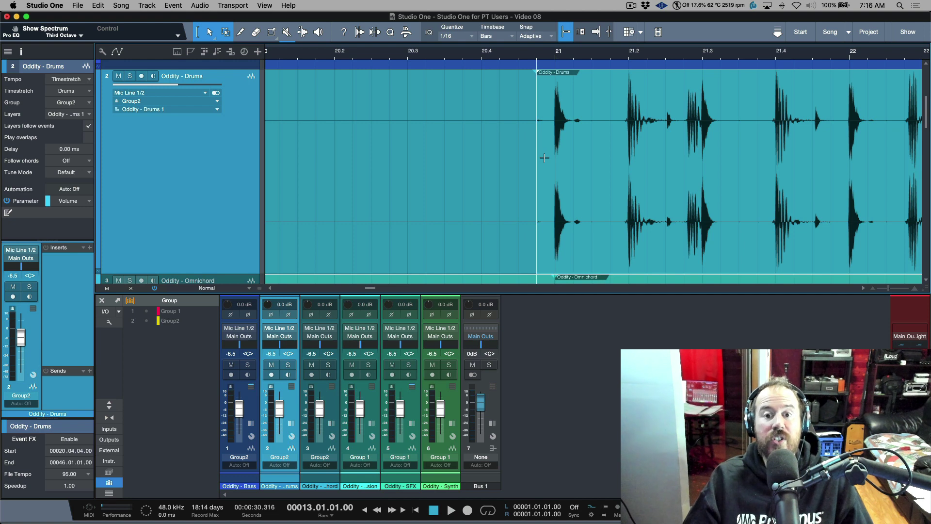
{"action": "left_click_drag", "start_coordinate": [544, 158], "coordinate": [543, 157]}
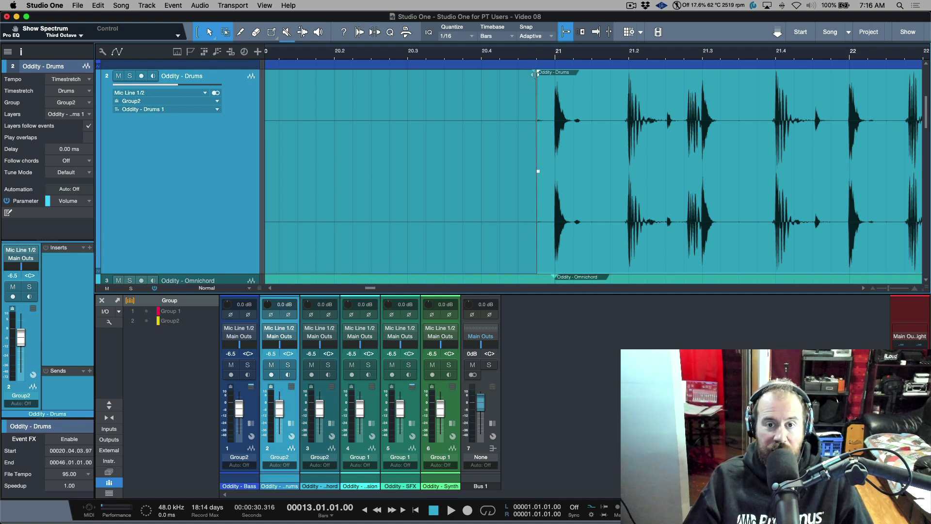
{"action": "scroll", "coordinate": [533, 56], "scroll_direction": "up", "scroll_amount": 10}
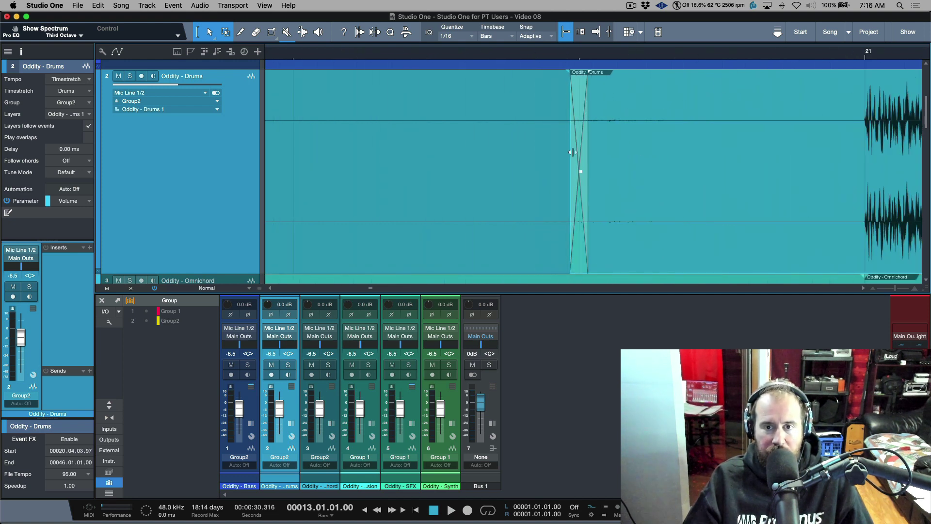
{"action": "left_click_drag", "start_coordinate": [572, 152], "coordinate": [461, 157]}
{"action": "left_click_drag", "start_coordinate": [583, 162], "coordinate": [779, 160]}
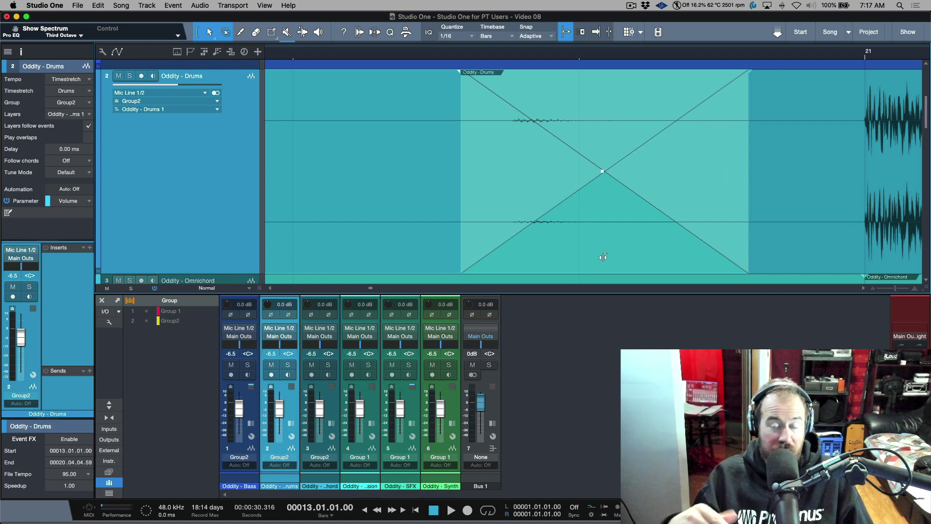
Step: Try adjusting the curve of the Drums crossfade, and undo the crossfade and its widening
{"action": "scroll", "coordinate": [609, 179], "scroll_direction": "left", "scroll_amount": 2}
{"action": "scroll", "coordinate": [609, 178], "scroll_direction": "left", "scroll_amount": 5}
{"action": "scroll", "coordinate": [623, 182], "scroll_direction": "right", "scroll_amount": 8}
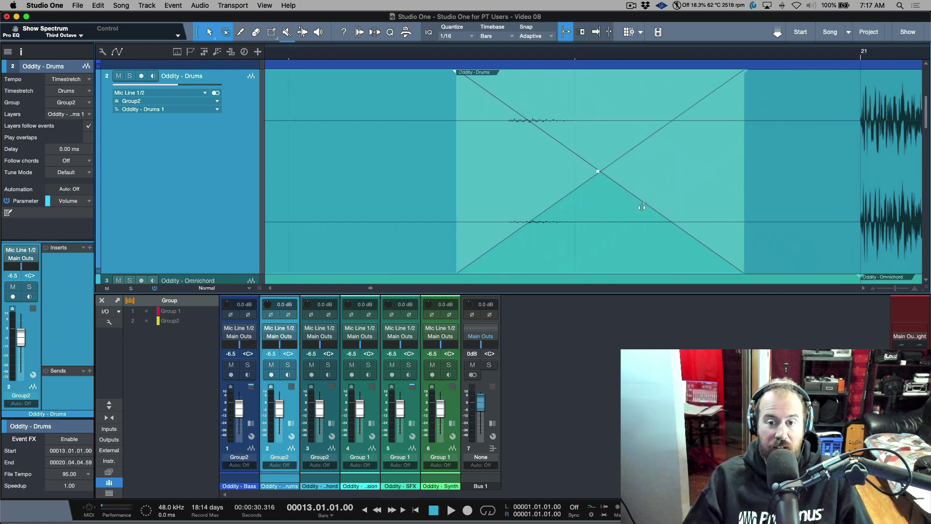
{"action": "mouse_move", "coordinate": [597, 171]}
{"action": "left_mouse_down"}
{"action": "mouse_move", "coordinate": [596, 192]}
{"action": "mouse_move", "coordinate": [598, 151]}
{"action": "mouse_move", "coordinate": [594, 191]}
{"action": "mouse_move", "coordinate": [598, 156]}
{"action": "mouse_move", "coordinate": [595, 179]}
{"action": "left_mouse_up"}
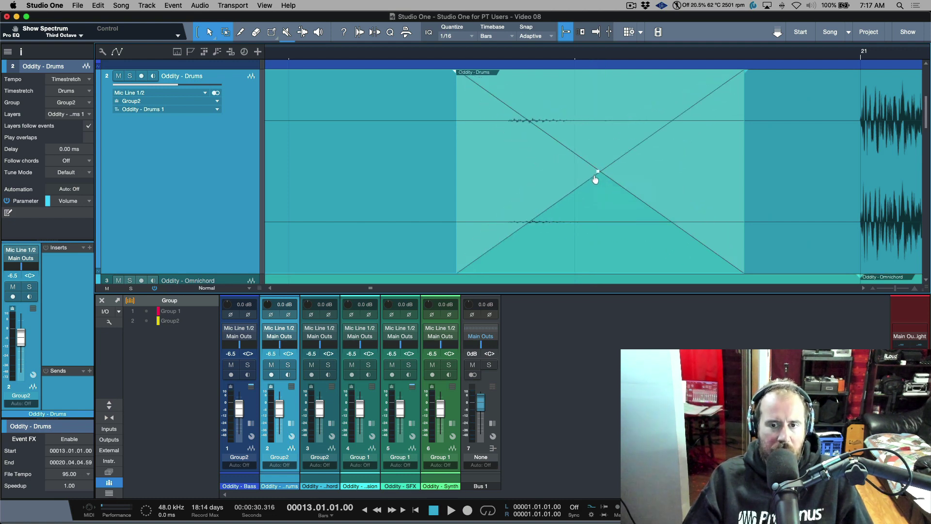
{"action": "key", "text": "ctrl+z"}
{"action": "key", "text": "ctrl+z"}
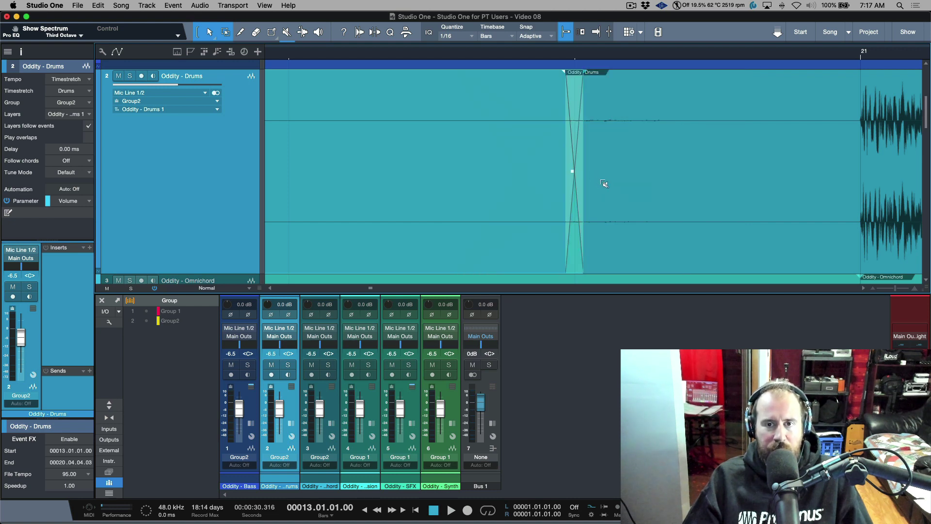
{"action": "key", "text": "ctrl+z"}
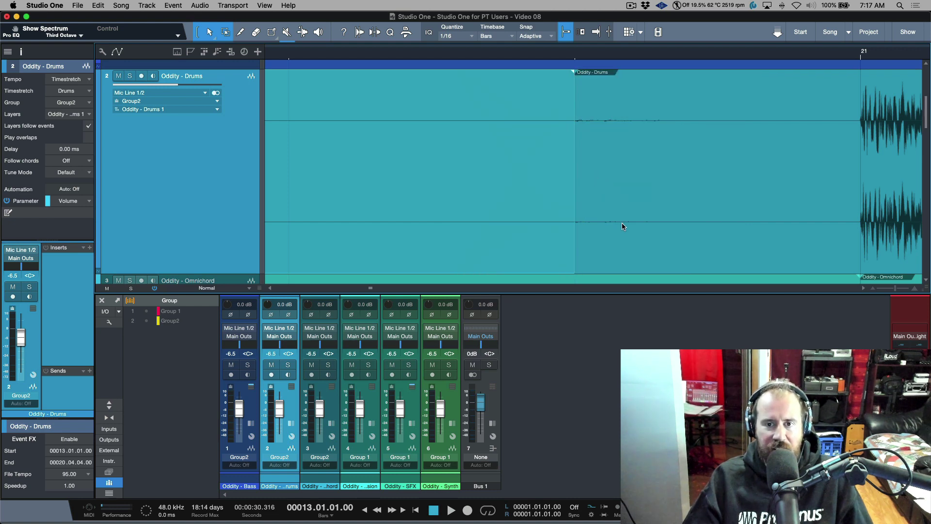
Step: Reveal the fade values of the Drums event ending at 20.04.04 and set its fade-out to 1 second
{"action": "left_click", "coordinate": [623, 226]}
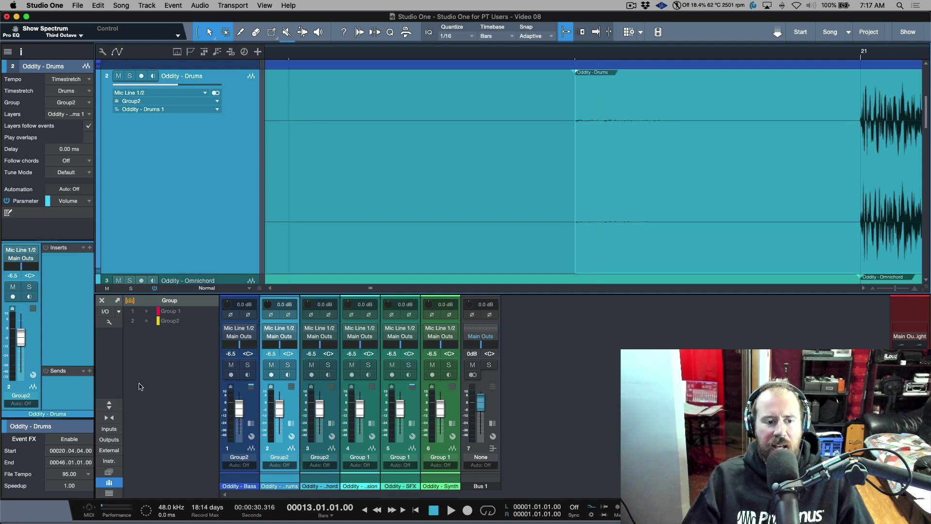
{"action": "left_click", "coordinate": [515, 233]}
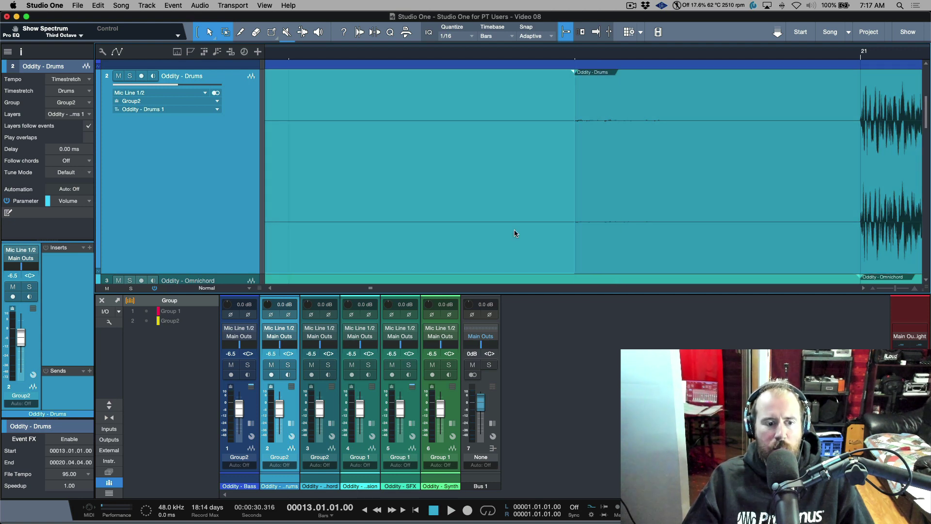
{"action": "left_click_drag", "start_coordinate": [59, 415], "coordinate": [64, 356]}
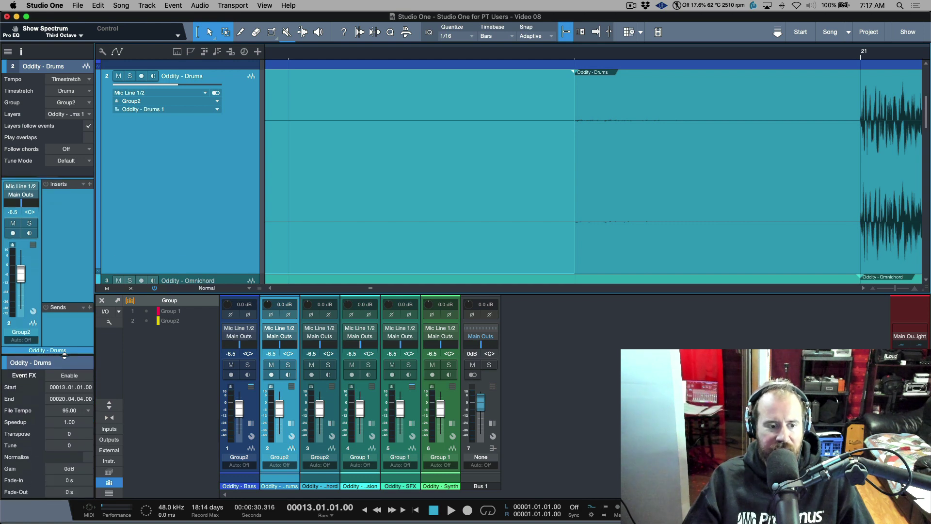
{"action": "left_click", "coordinate": [70, 493]}
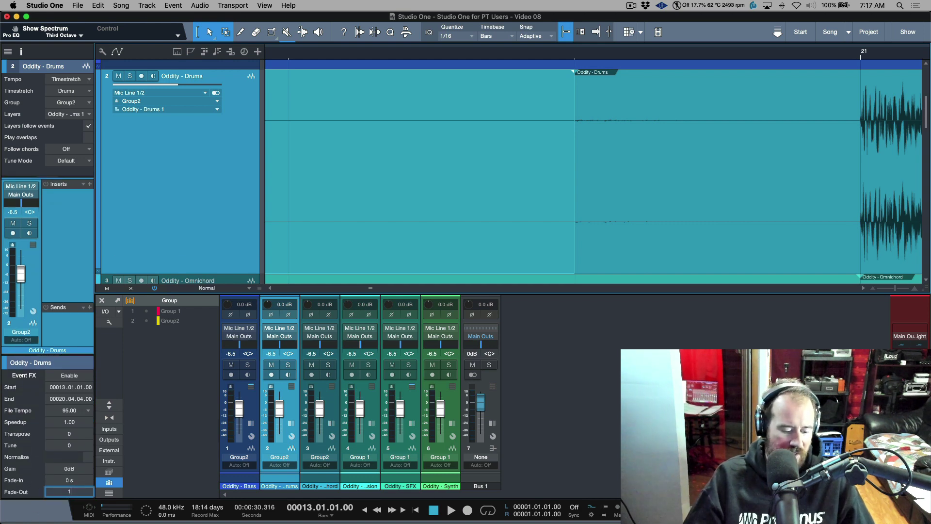
{"action": "type", "text": "1"}
{"action": "key", "text": "Return"}
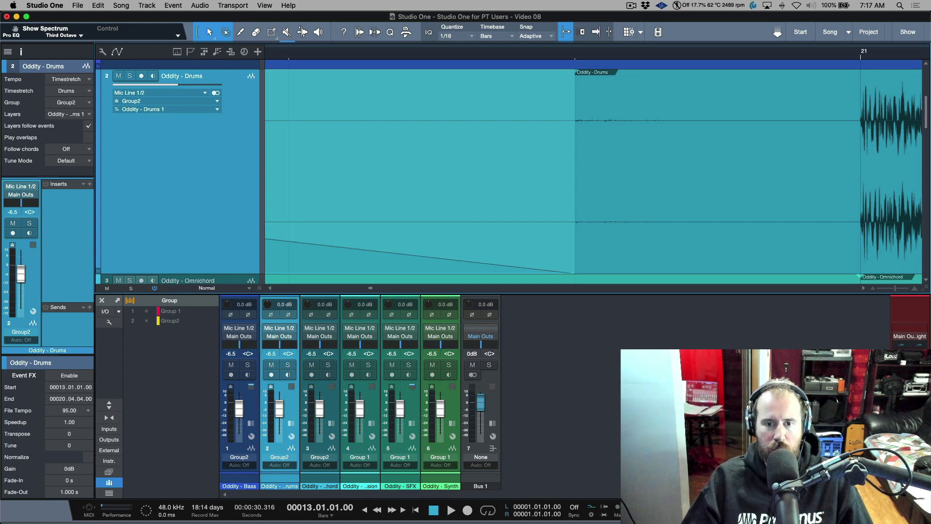
Step: Shorten the same Drums event's fade-out to 0.5 s
{"action": "left_click", "coordinate": [70, 491]}
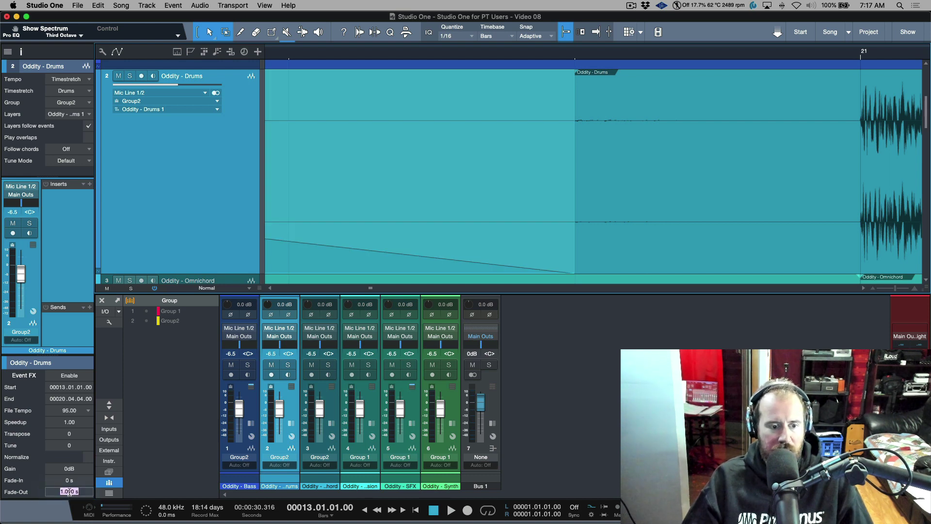
{"action": "type", "text": ".5s"}
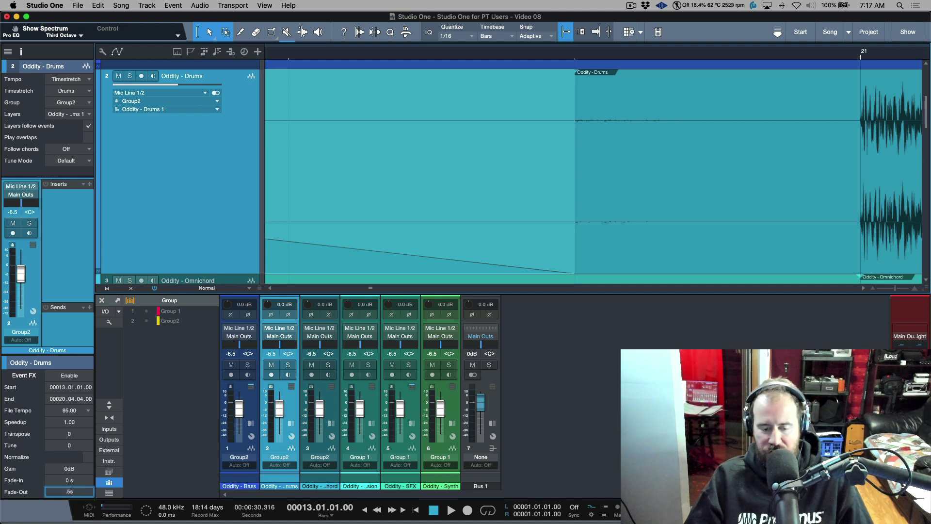
{"action": "key", "text": "Return"}
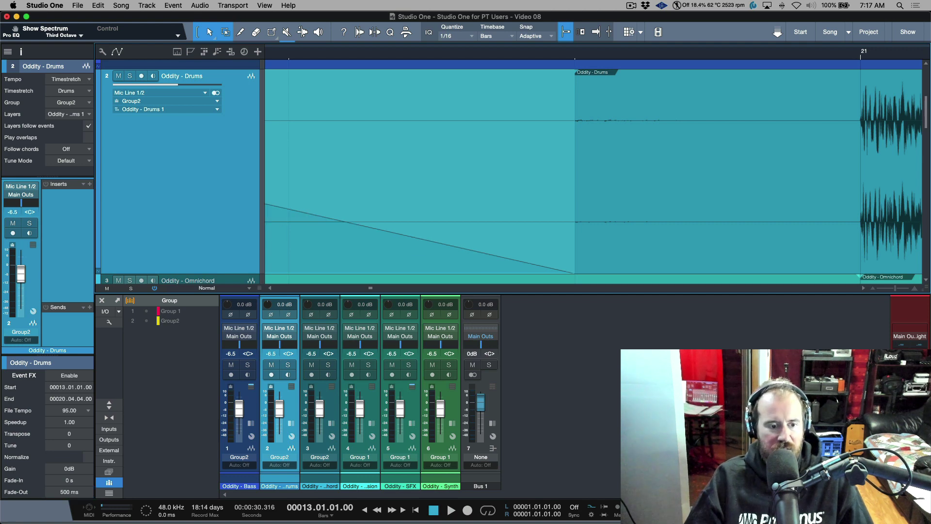
Step: Set the fade-in of the Drums event starting at 20.04.04 to 500 ms
{"action": "left_click", "coordinate": [657, 262]}
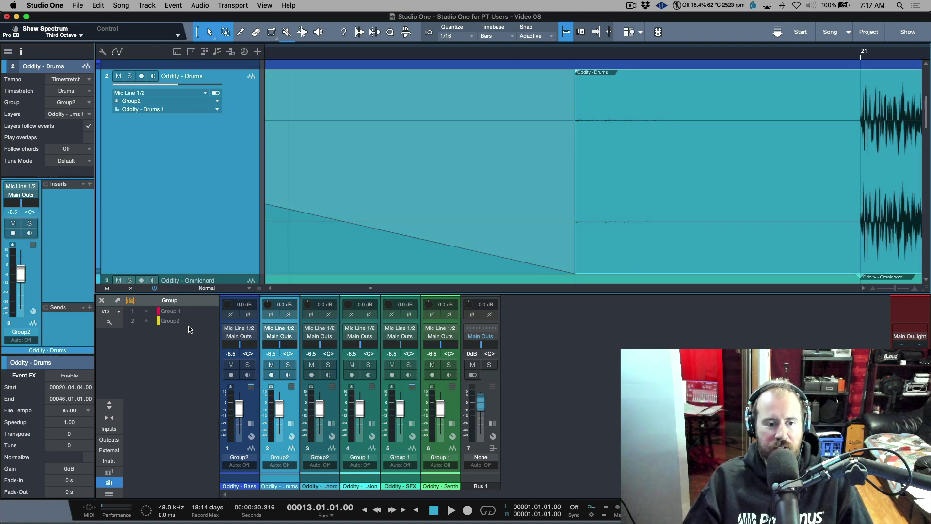
{"action": "left_click", "coordinate": [70, 480]}
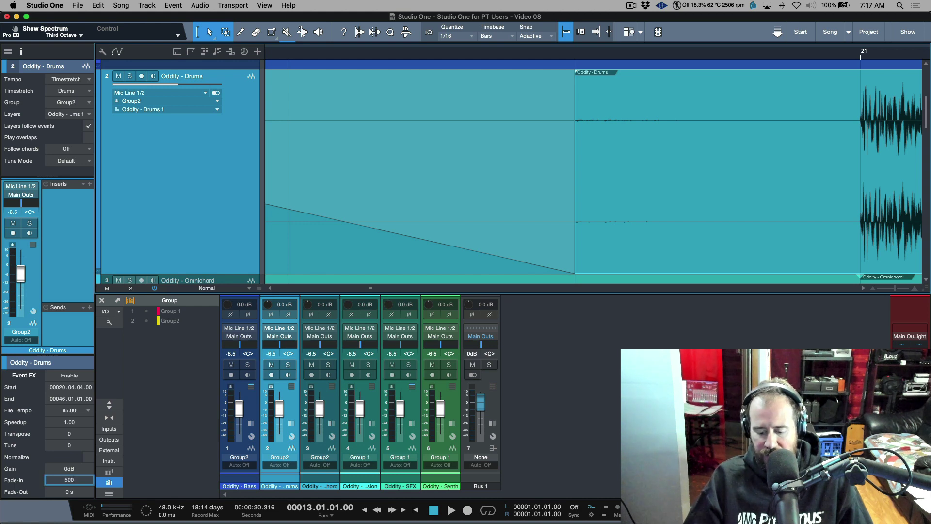
{"action": "type", "text": "500ms"}
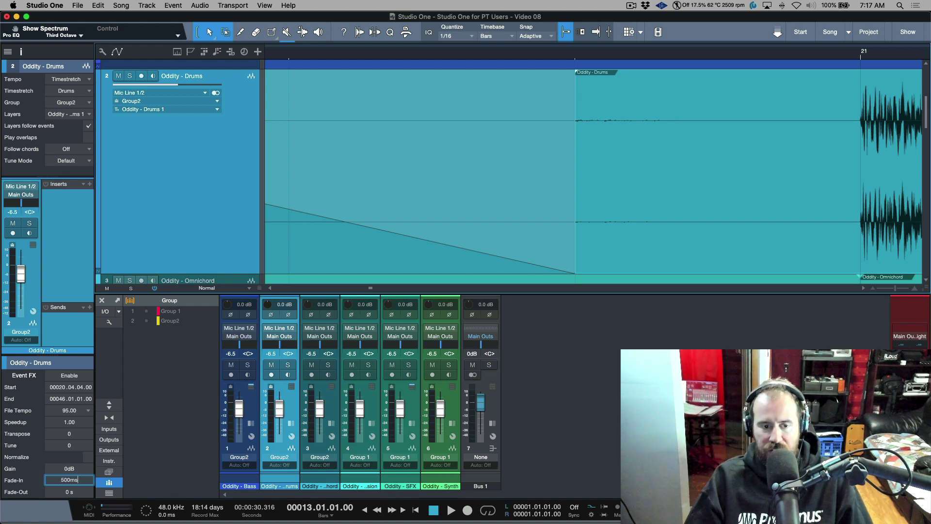
{"action": "key", "text": "Return"}
Step: Extend the second Drums event's start back to 20.04.01 and lengthen its fade-in to about 679 ms
{"action": "key", "text": "w"}
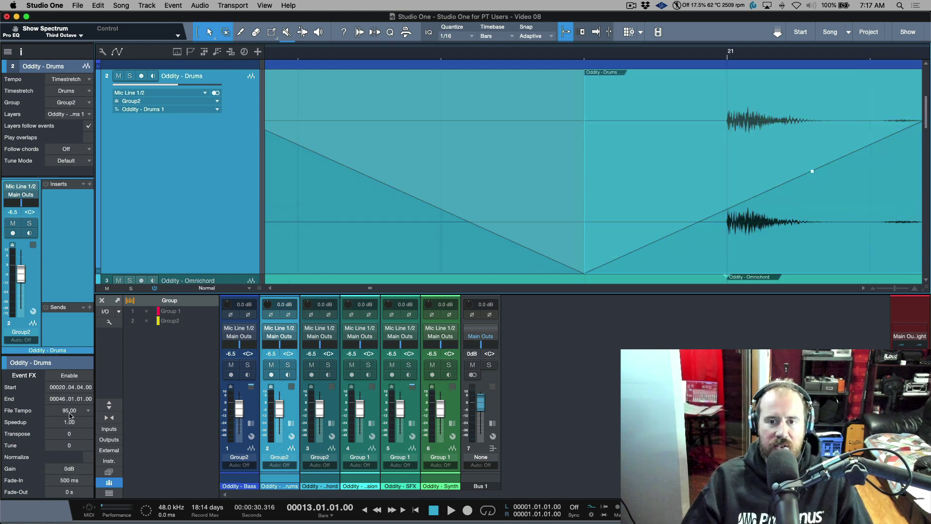
{"action": "key", "text": "w"}
{"action": "key", "text": "w"}
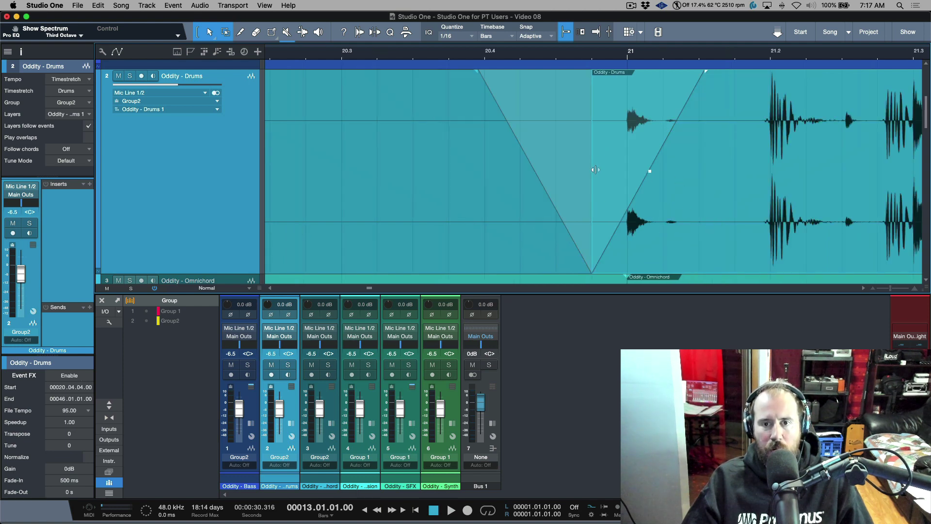
{"action": "left_click_drag", "start_coordinate": [595, 169], "coordinate": [495, 177]}
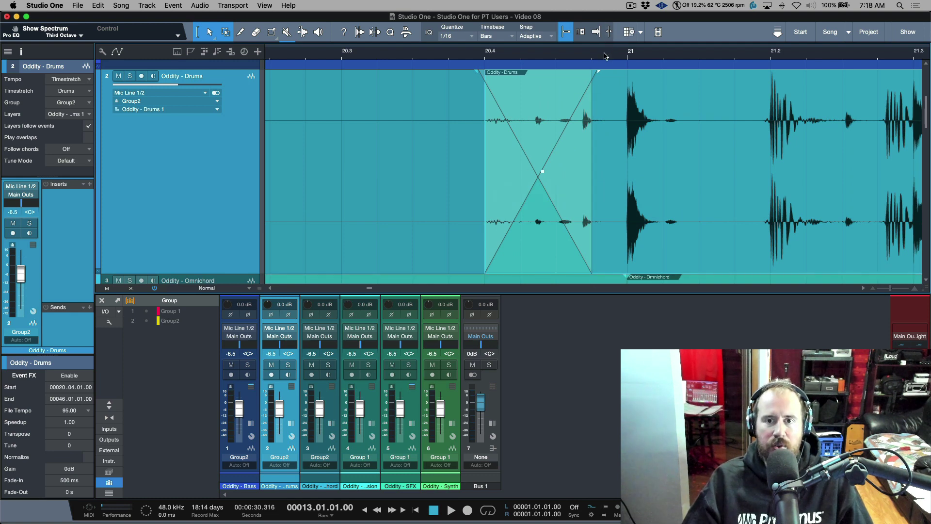
{"action": "left_click_drag", "start_coordinate": [600, 71], "coordinate": [635, 103]}
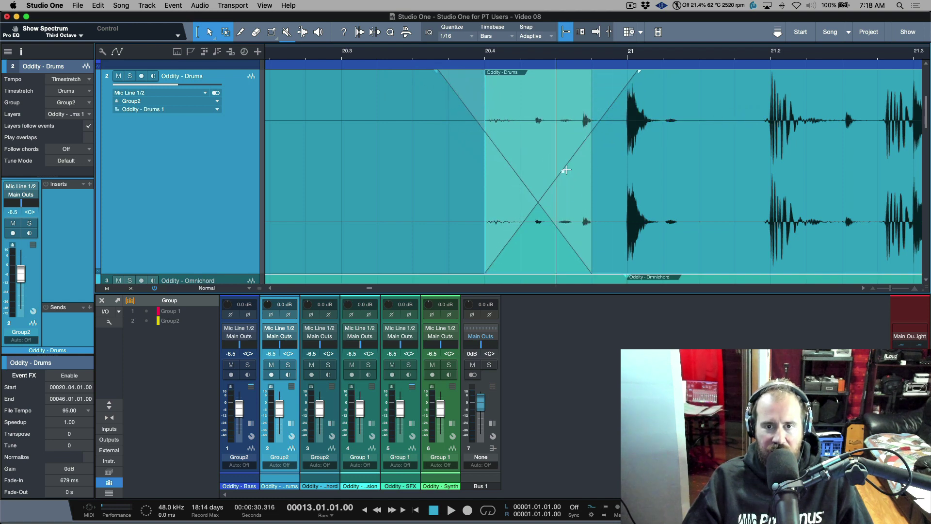
Step: Bow the Drums fade-in curve upward and the fade-out curve downward, and crossfade the overlap
{"action": "left_click_drag", "start_coordinate": [564, 177], "coordinate": [562, 142]}
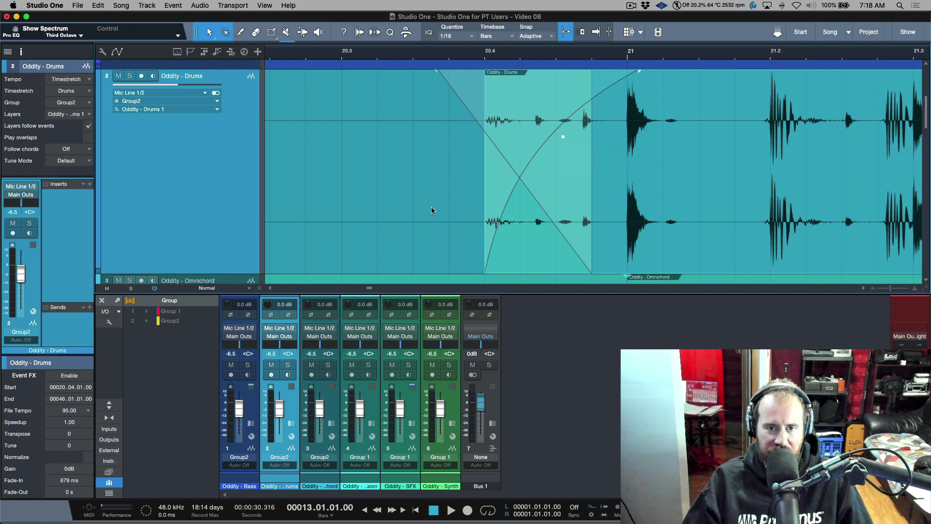
{"action": "left_click", "coordinate": [432, 211]}
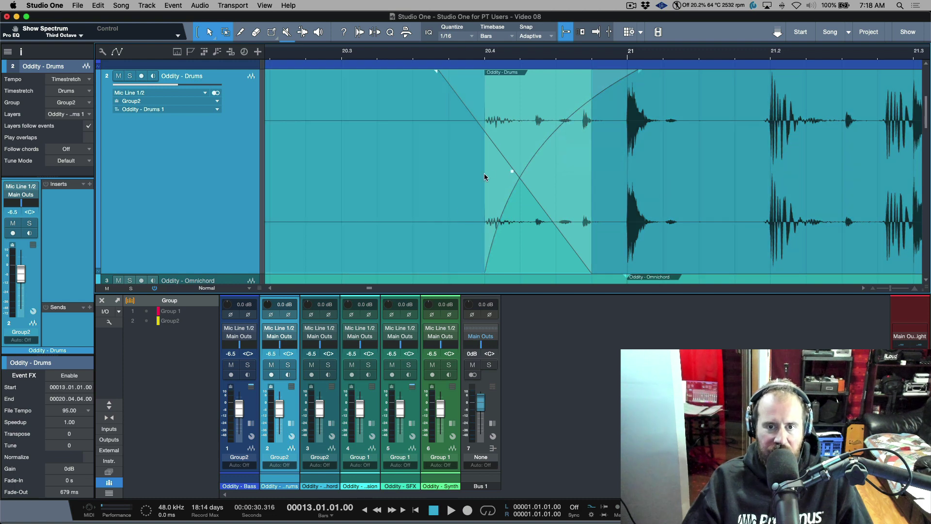
{"action": "left_click_drag", "start_coordinate": [512, 174], "coordinate": [512, 196]}
{"action": "key", "text": "x"}
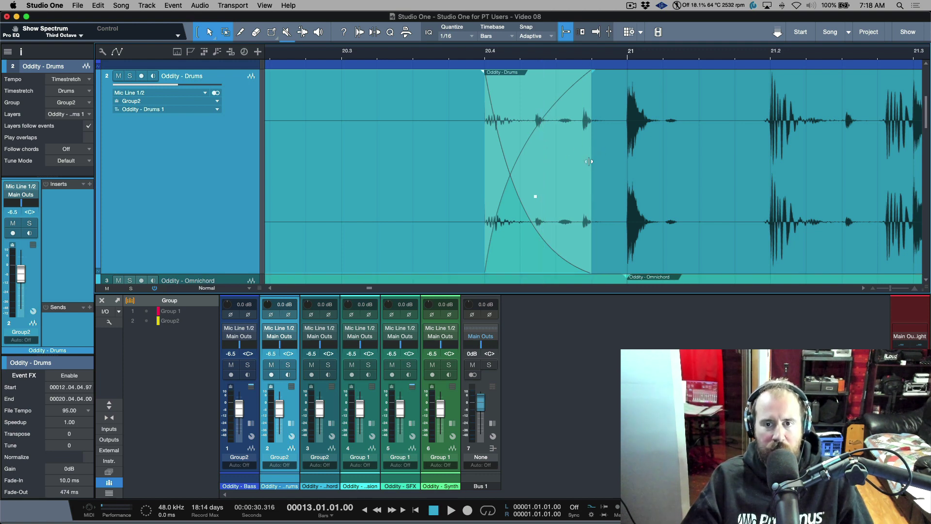
Step: Widen the Drums crossfade to span 20.03.04 to bar 21 and lower its curves slightly
{"action": "left_click_drag", "start_coordinate": [589, 161], "coordinate": [449, 162]}
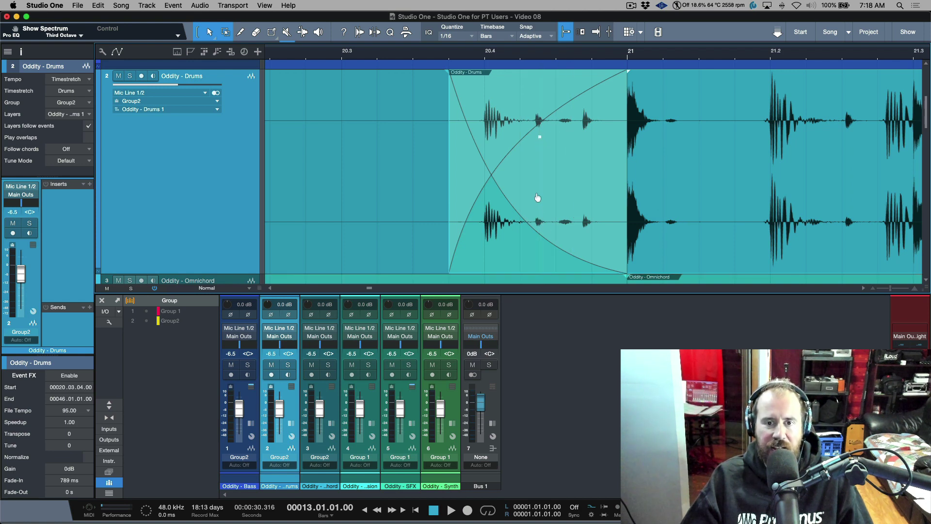
{"action": "mouse_move", "coordinate": [537, 198]}
{"action": "left_mouse_down"}
{"action": "mouse_move", "coordinate": [539, 213]}
{"action": "mouse_move", "coordinate": [539, 185]}
{"action": "mouse_move", "coordinate": [543, 204]}
{"action": "left_mouse_up"}
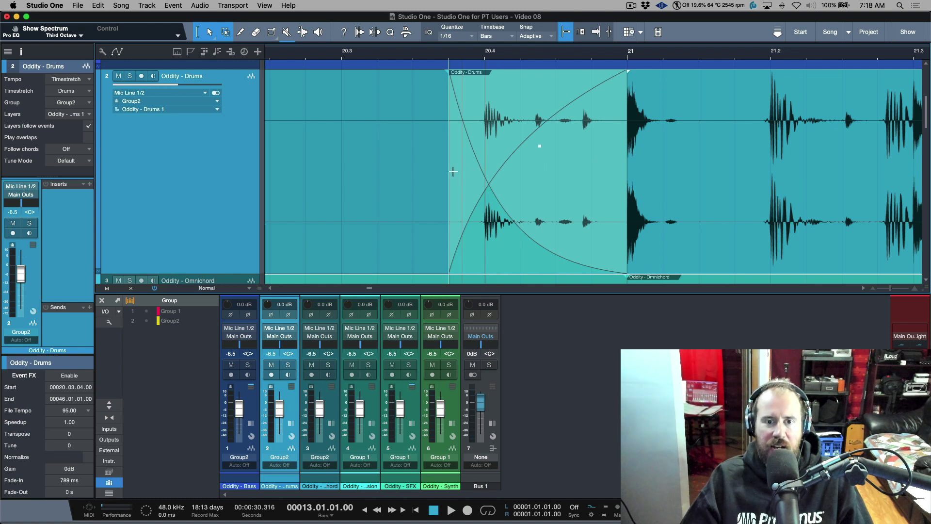
Step: Trim the second Drums event's start forward to bar 21 and straighten both the fade-in and fade-out curves
{"action": "left_click_drag", "start_coordinate": [449, 170], "coordinate": [636, 162]}
{"action": "left_click_drag", "start_coordinate": [718, 146], "coordinate": [717, 174]}
{"action": "left_click", "coordinate": [479, 237]}
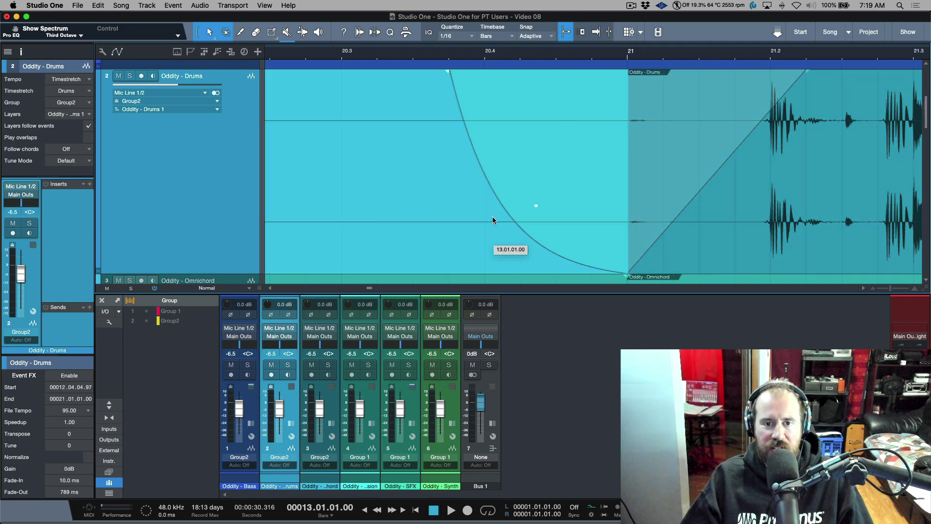
{"action": "left_click_drag", "start_coordinate": [535, 209], "coordinate": [537, 170]}
Step: Extend the second Drums event's start back to 20.04.02 and crossfade the overlap up to bar 21
{"action": "left_click", "coordinate": [728, 231]}
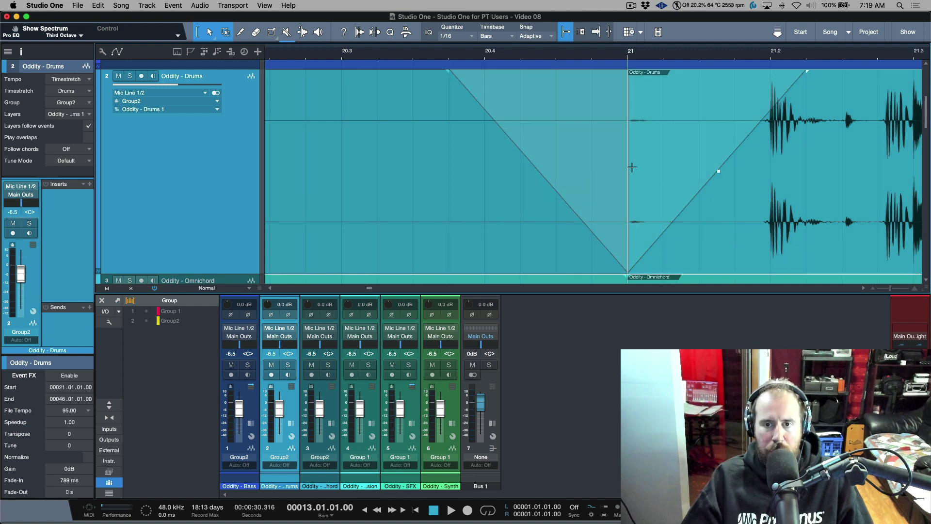
{"action": "left_click_drag", "start_coordinate": [629, 170], "coordinate": [525, 176]}
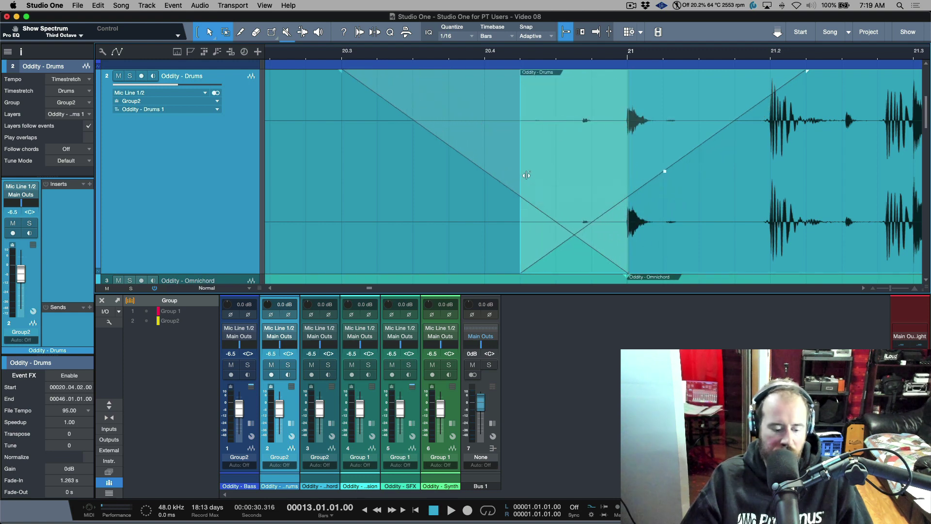
{"action": "key", "text": "x"}
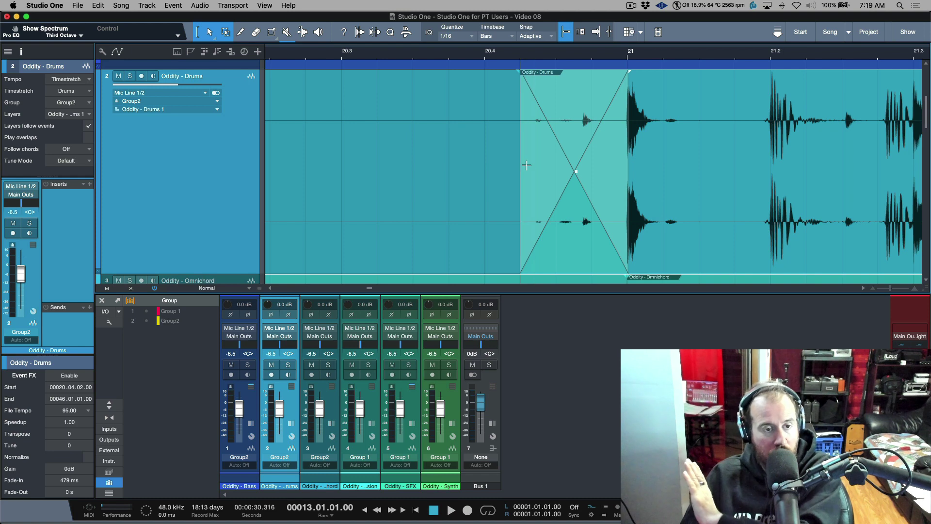
Step: Review the arrangement's editing options and adjust the curves of the Drums crossfade between 20.04.02 and bar 21
{"action": "left_click", "coordinate": [103, 53]}
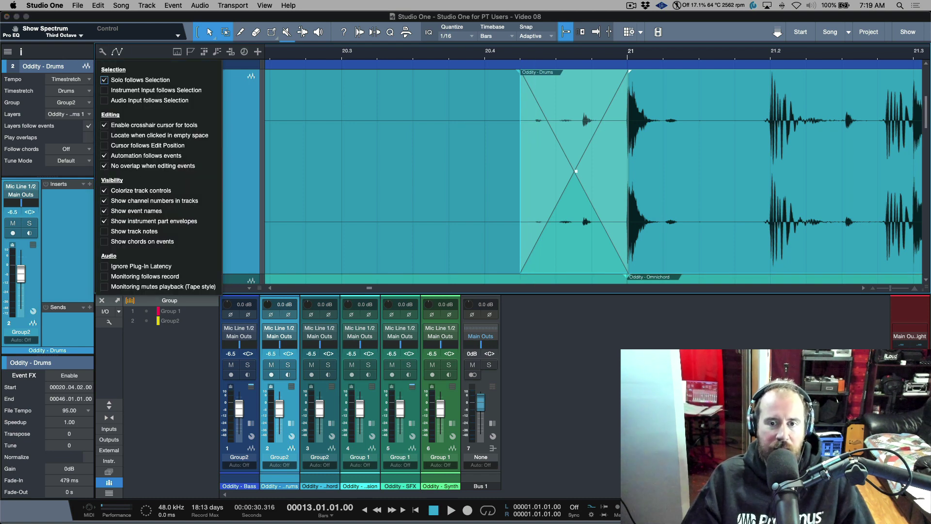
{"action": "mouse_move", "coordinate": [576, 171]}
{"action": "left_mouse_down"}
{"action": "mouse_move", "coordinate": [577, 186]}
{"action": "mouse_move", "coordinate": [576, 142]}
{"action": "mouse_move", "coordinate": [577, 197]}
{"action": "mouse_move", "coordinate": [572, 169]}
{"action": "left_mouse_up"}
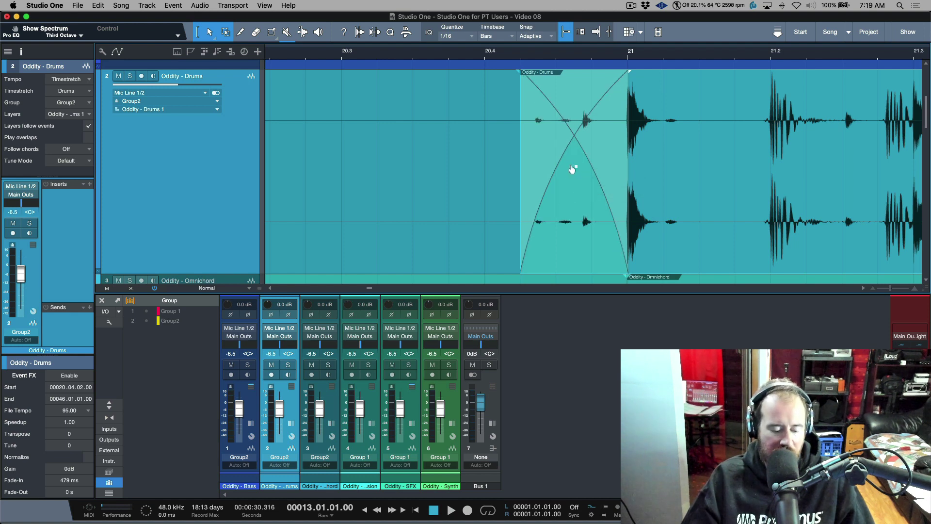
Step: Split the Synth event at six points from 9.3 to 19.4 and delete the final piece
{"action": "scroll", "coordinate": [574, 172], "scroll_direction": "down", "scroll_amount": 5}
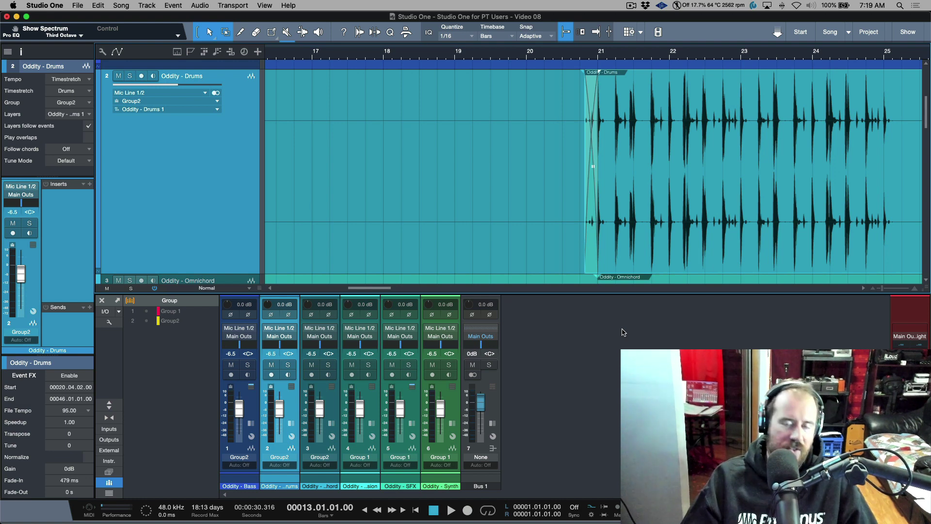
{"action": "key", "text": "z"}
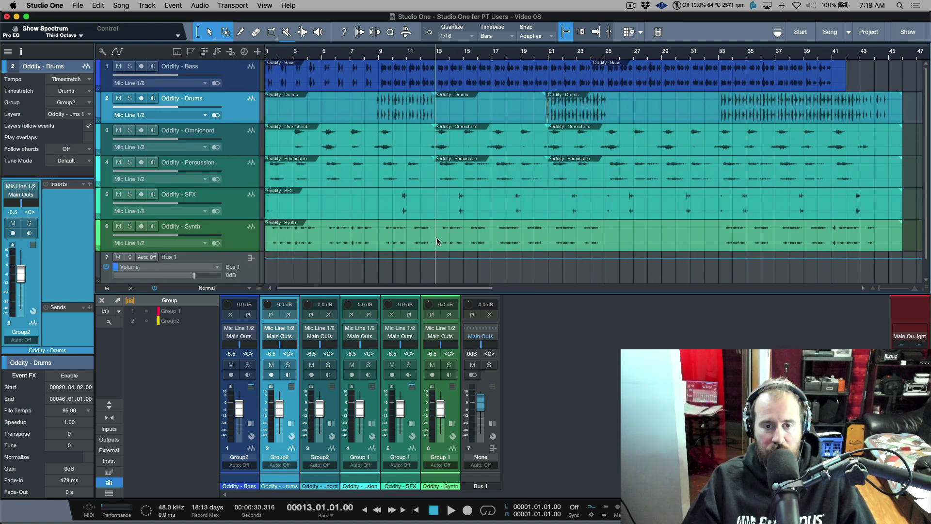
{"action": "left_click", "coordinate": [386, 235]}
{"action": "left_click", "coordinate": [406, 235]}
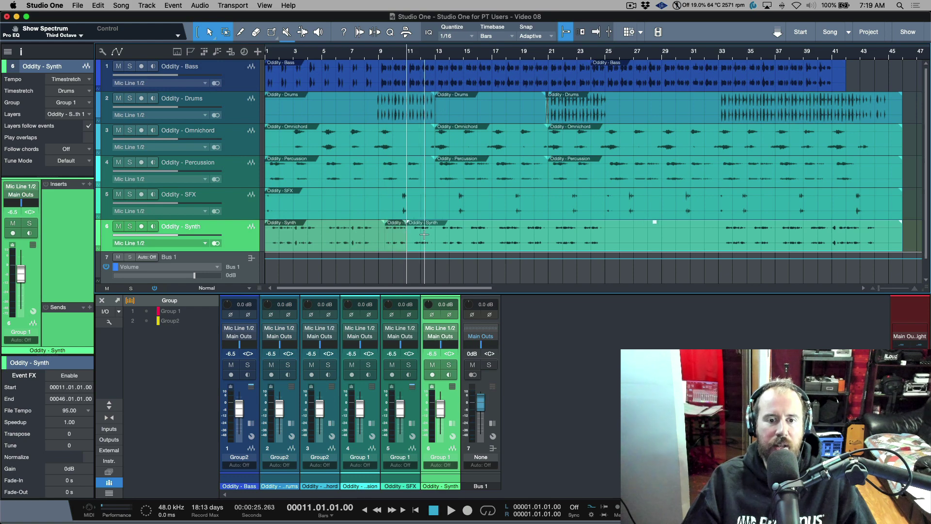
{"action": "left_click", "coordinate": [425, 235]}
{"action": "left_click", "coordinate": [453, 233]}
{"action": "left_click", "coordinate": [498, 233]}
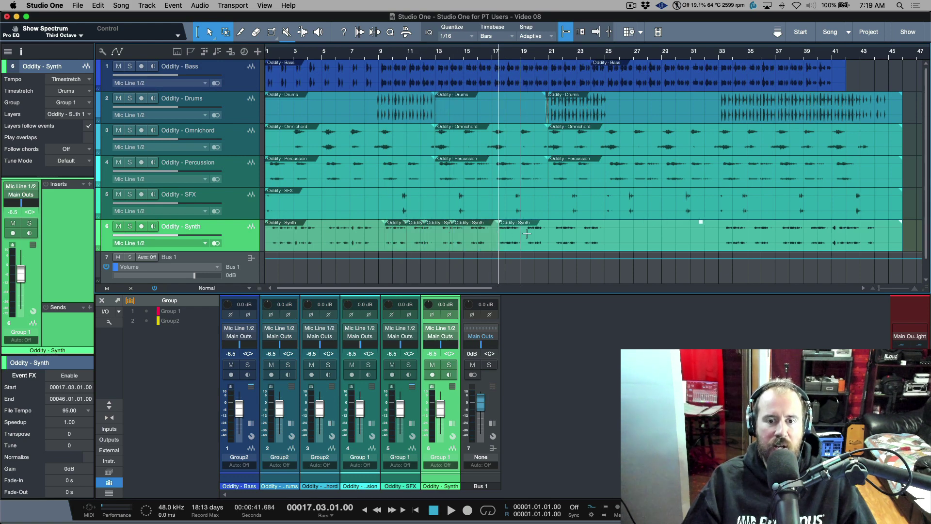
{"action": "left_click", "coordinate": [531, 234]}
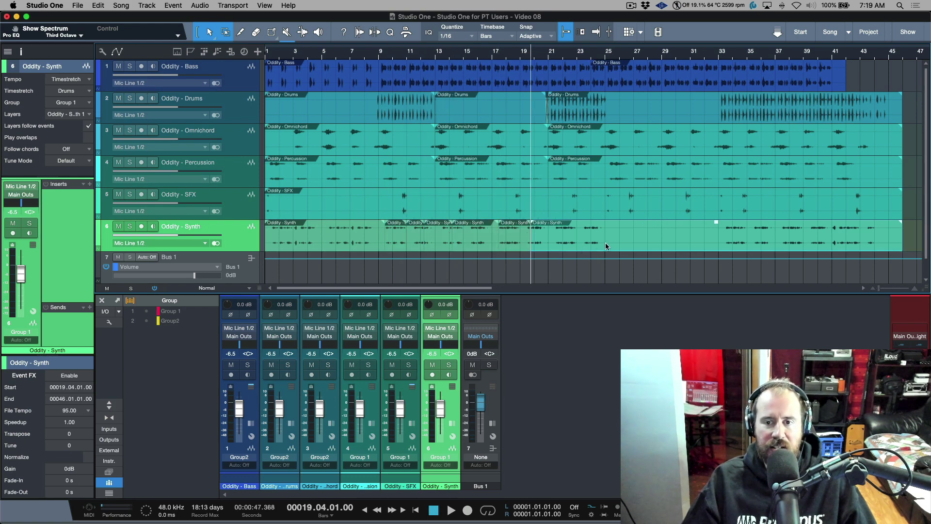
{"action": "key", "text": "Delete"}
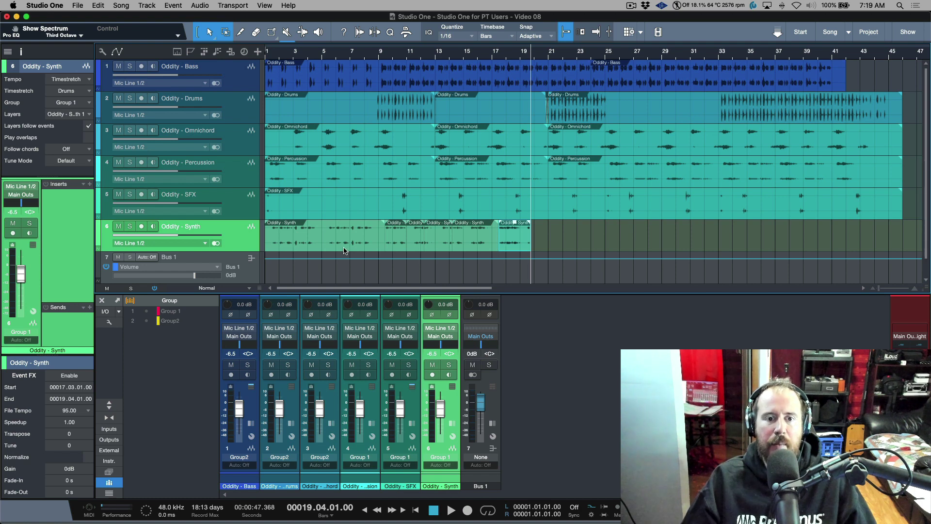
Step: Split the first Synth piece at 5.2 and, with snap off, trim the ends of the pieces after it to leave gaps
{"action": "left_click", "coordinate": [325, 234]}
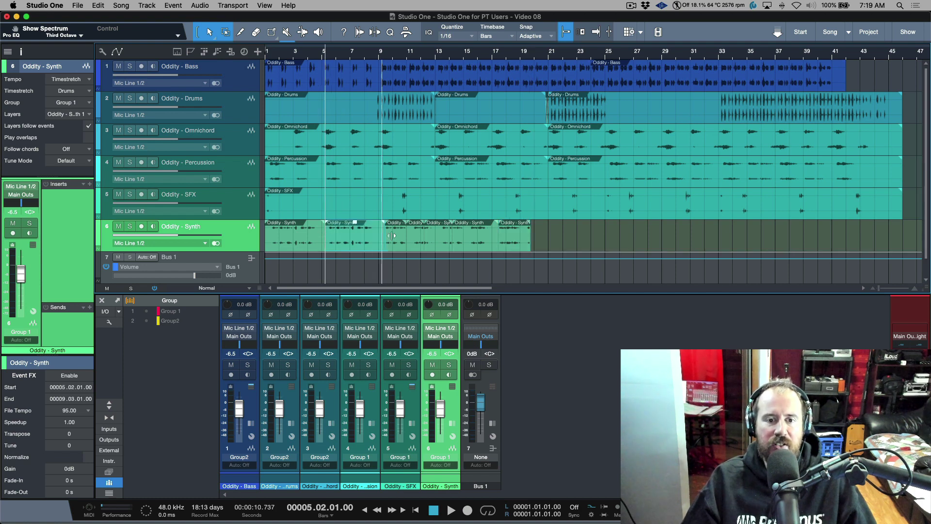
{"action": "left_click_drag", "start_coordinate": [372, 242], "coordinate": [526, 241]}
{"action": "key", "text": "n"}
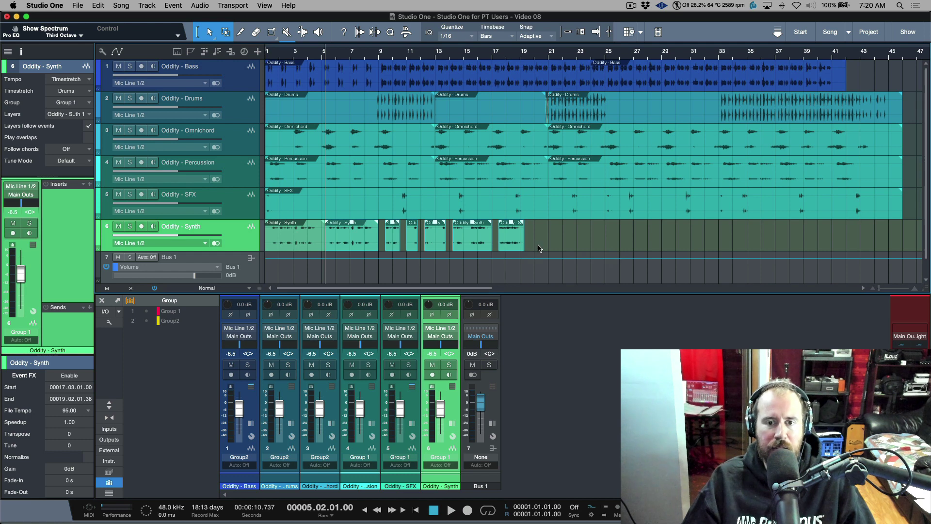
{"action": "left_click", "coordinate": [360, 242]}
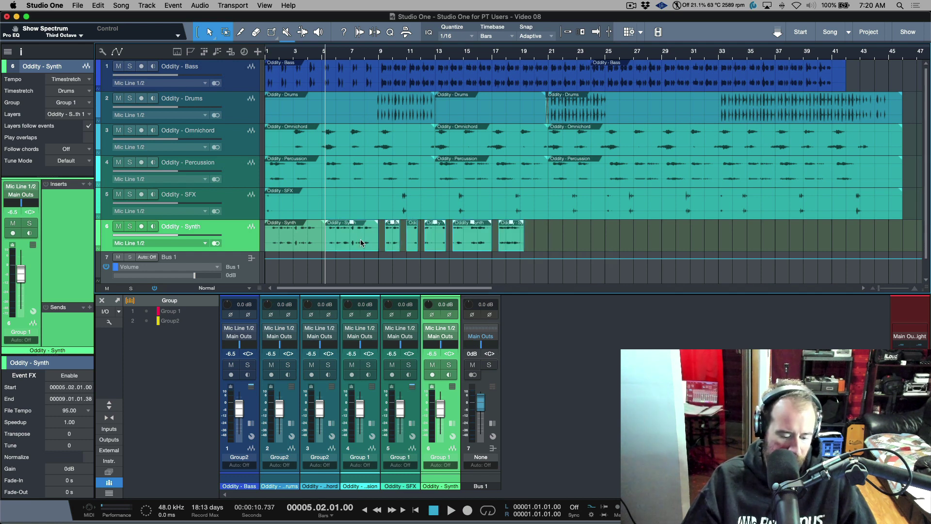
Step: Delete the Synth piece before 5.2 and merge all the remaining Synth pieces into one audio part
{"action": "left_click", "coordinate": [283, 245]}
{"action": "key", "text": "Delete"}
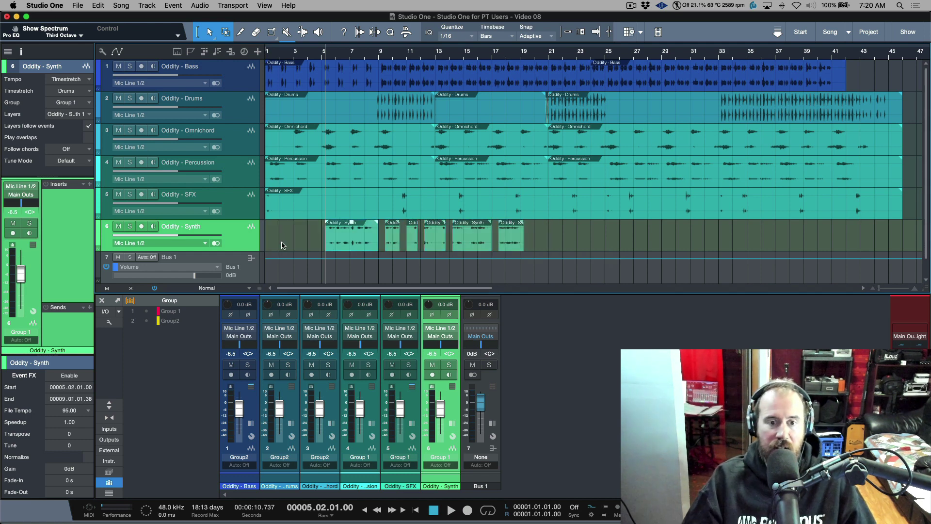
{"action": "key", "text": "ctrl+a"}
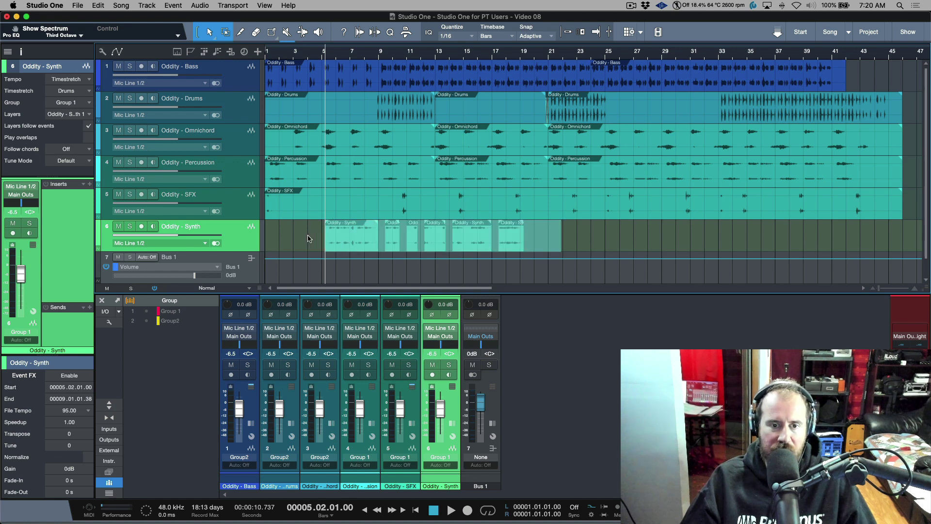
{"action": "key", "text": "z"}
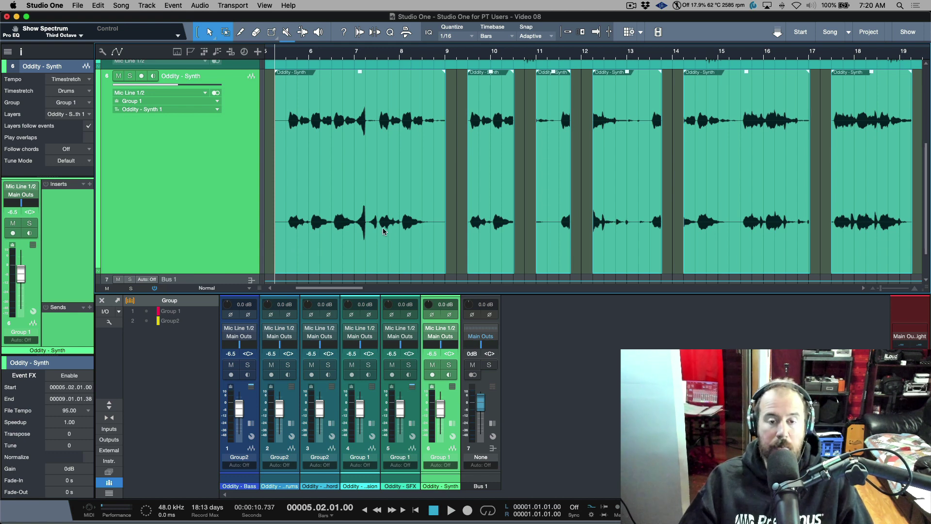
{"action": "key", "text": "alt"}
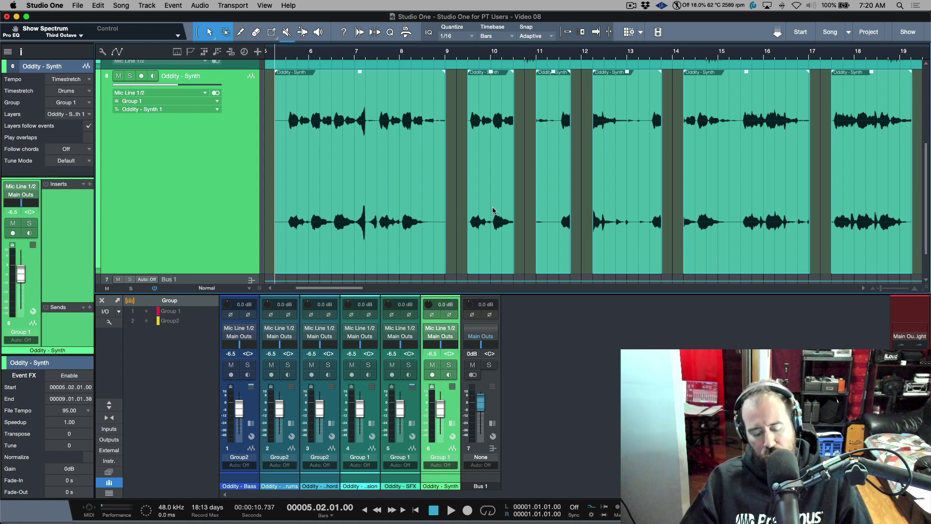
{"action": "key", "text": "g"}
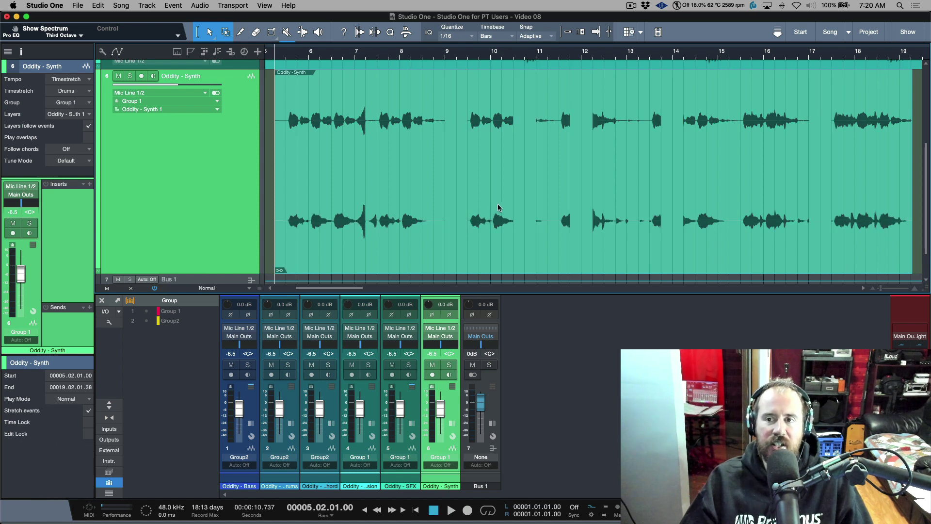
Step: Move the merged Synth part earlier so it starts at 4.04.02.35 and dissolve it back into separate events
{"action": "scroll", "coordinate": [482, 218], "scroll_direction": "left", "scroll_amount": 7}
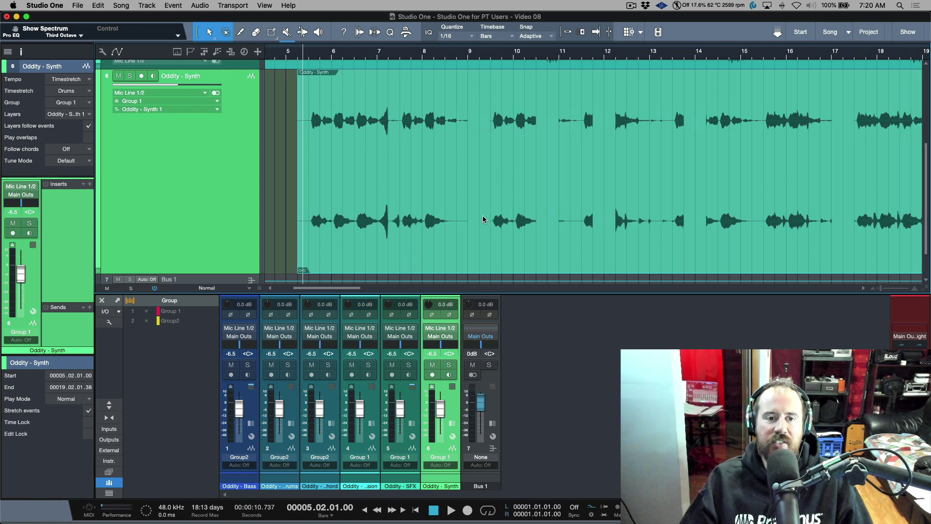
{"action": "left_click_drag", "start_coordinate": [468, 223], "coordinate": [434, 230]}
{"action": "scroll", "coordinate": [470, 224], "scroll_direction": "right", "scroll_amount": 7}
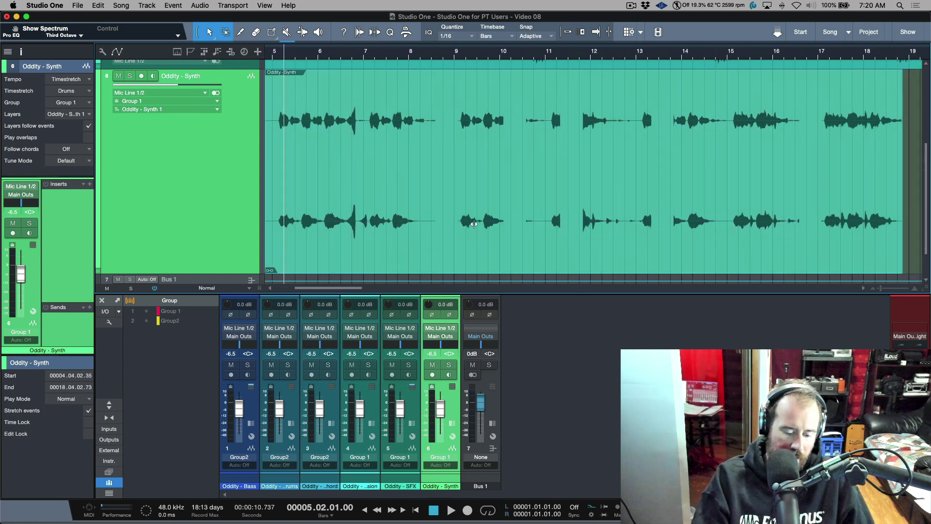
{"action": "key", "text": "super+shift+s"}
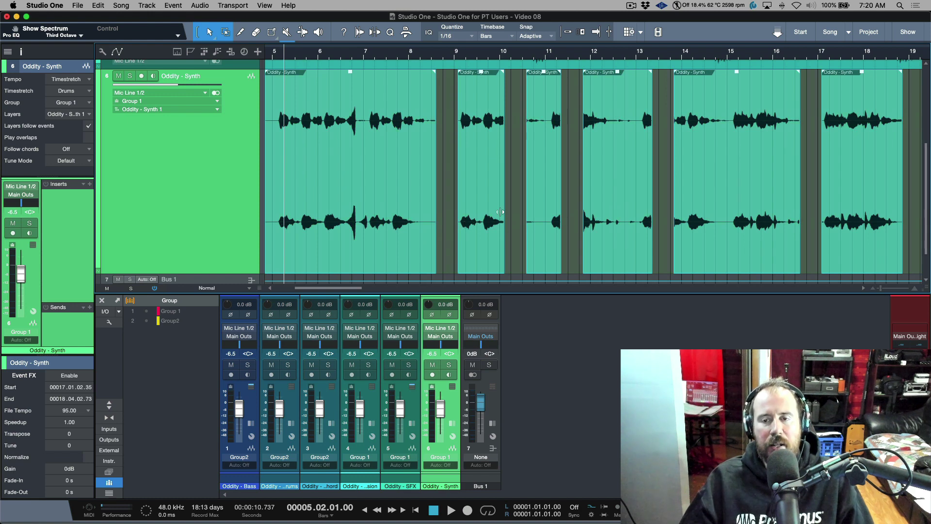
{"action": "scroll", "coordinate": [515, 223], "scroll_direction": "left", "scroll_amount": 2}
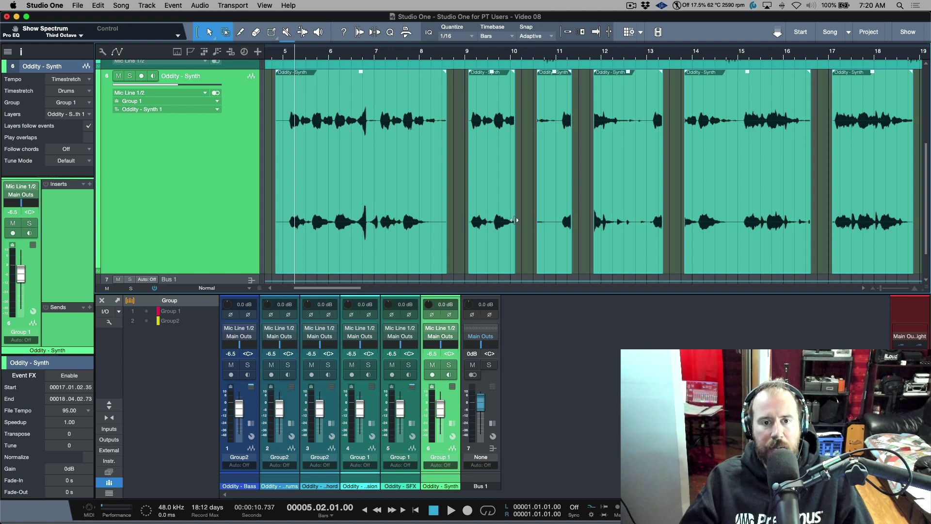
Step: Merge the moved Synth pieces into one part again and open it in an enlarged audio editor
{"action": "key", "text": "g"}
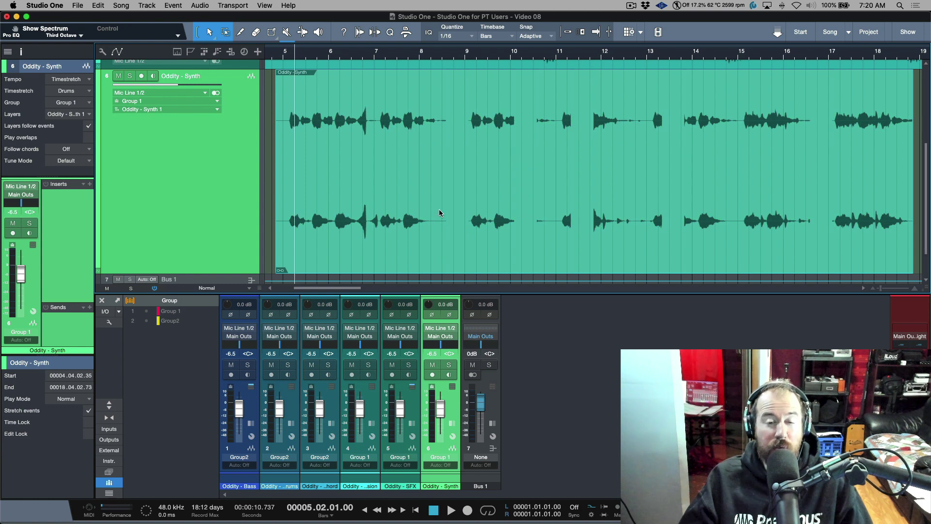
{"action": "scroll", "coordinate": [381, 199], "scroll_direction": "left", "scroll_amount": 3}
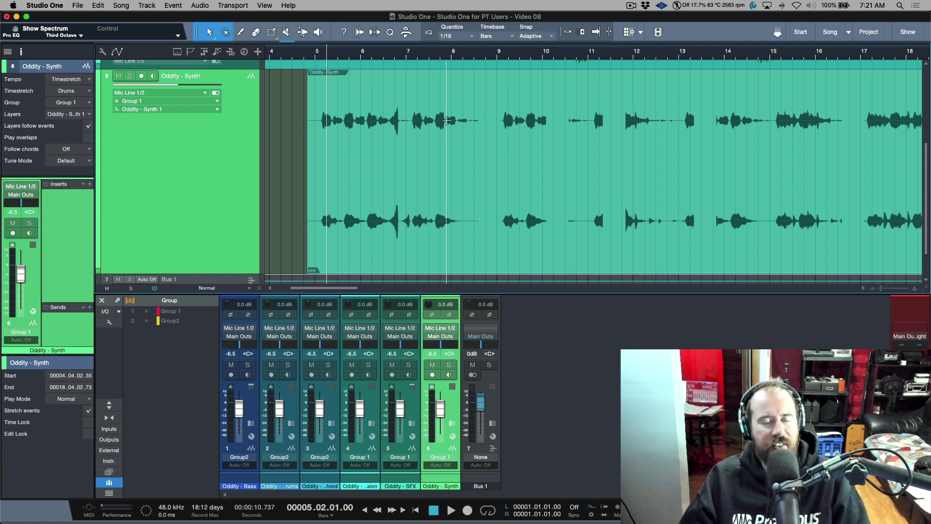
{"action": "scroll", "coordinate": [466, 142], "scroll_direction": "right", "scroll_amount": 2}
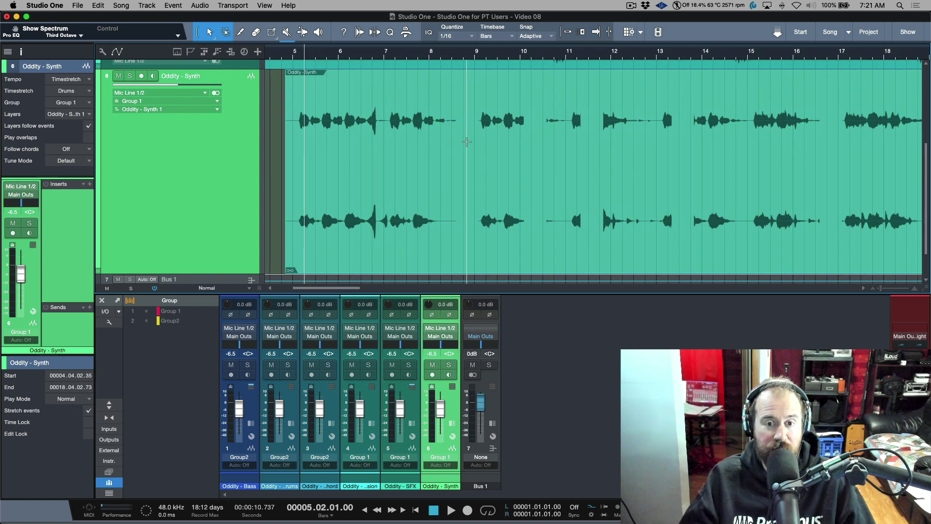
{"action": "double_click", "coordinate": [561, 259]}
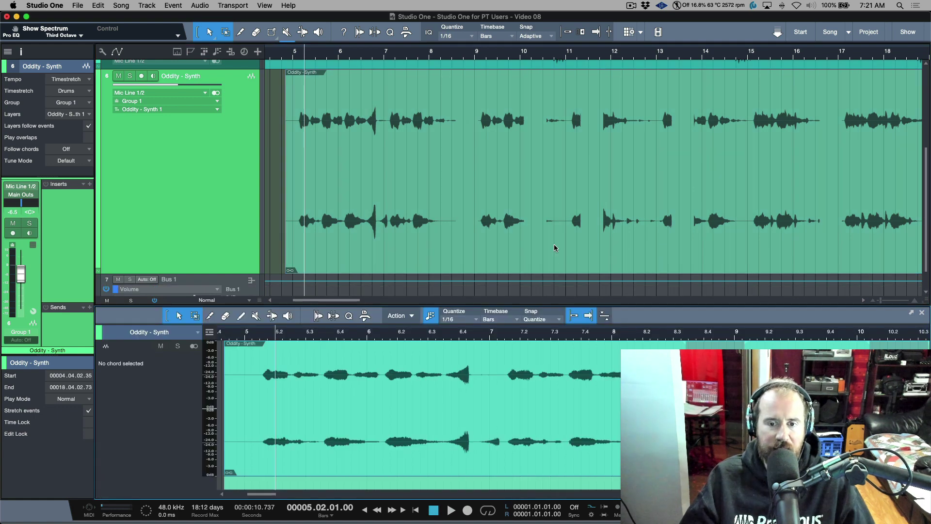
{"action": "left_click_drag", "start_coordinate": [607, 307], "coordinate": [606, 148]}
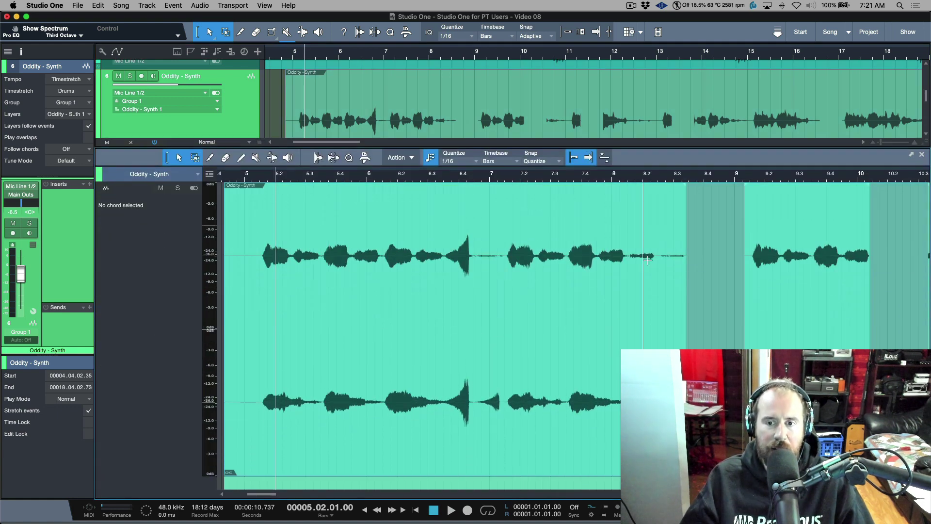
Step: Inside the part, fade out the end of the first Synth piece and try sliding the second piece earlier and back
{"action": "left_click_drag", "start_coordinate": [684, 184], "coordinate": [657, 197]}
{"action": "left_click_drag", "start_coordinate": [807, 219], "coordinate": [782, 218]}
{"action": "left_click_drag", "start_coordinate": [728, 348], "coordinate": [754, 348]}
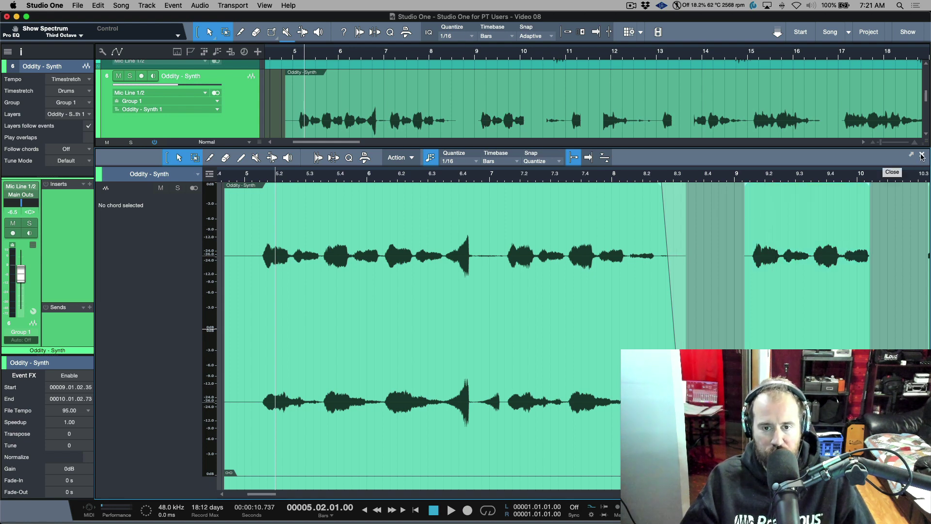
Step: Add a short fade-in to the start of the third Synth piece inside the part
{"action": "scroll", "coordinate": [842, 257], "scroll_direction": "right", "scroll_amount": 3}
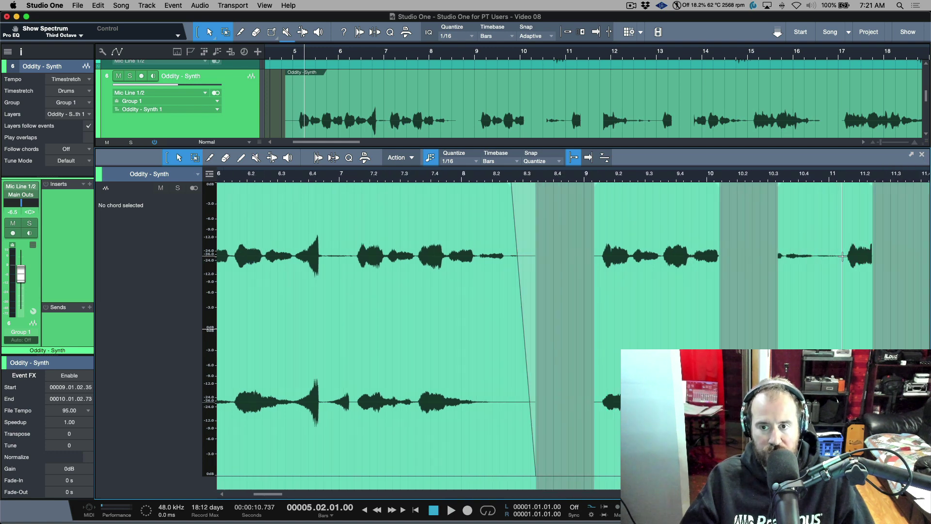
{"action": "scroll", "coordinate": [842, 257], "scroll_direction": "right", "scroll_amount": 2}
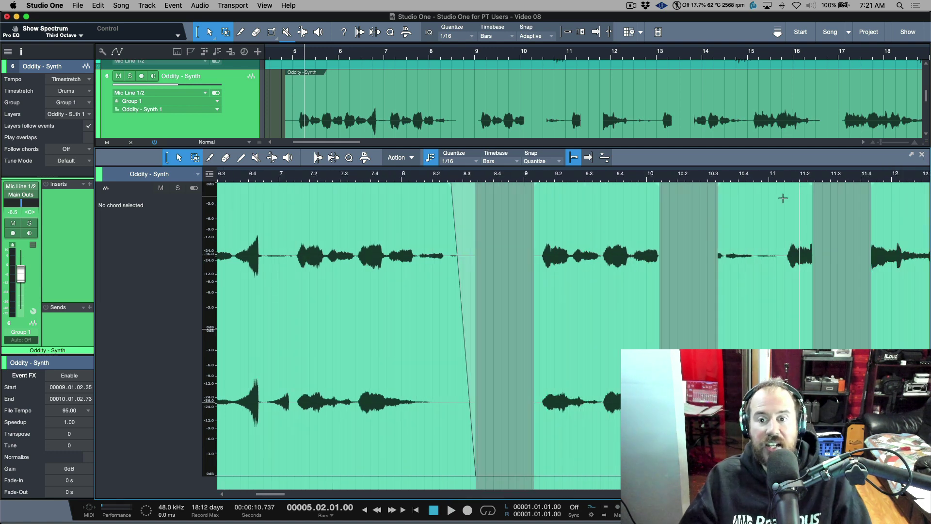
{"action": "left_click", "coordinate": [722, 191]}
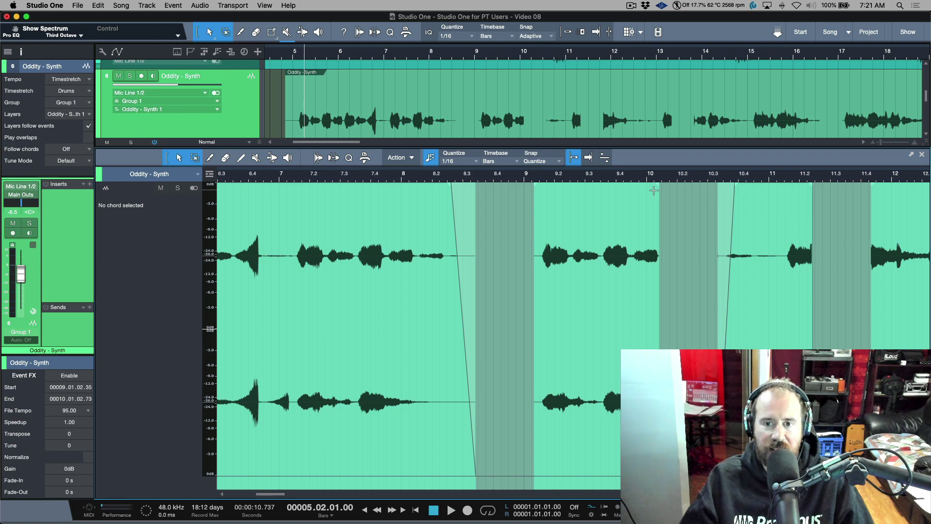
Step: Give the second Synth piece a 120 ms fade-out, a 230 ms fade-in and -14.8 dB gain, and close the editor
{"action": "left_click_drag", "start_coordinate": [658, 189], "coordinate": [650, 192]}
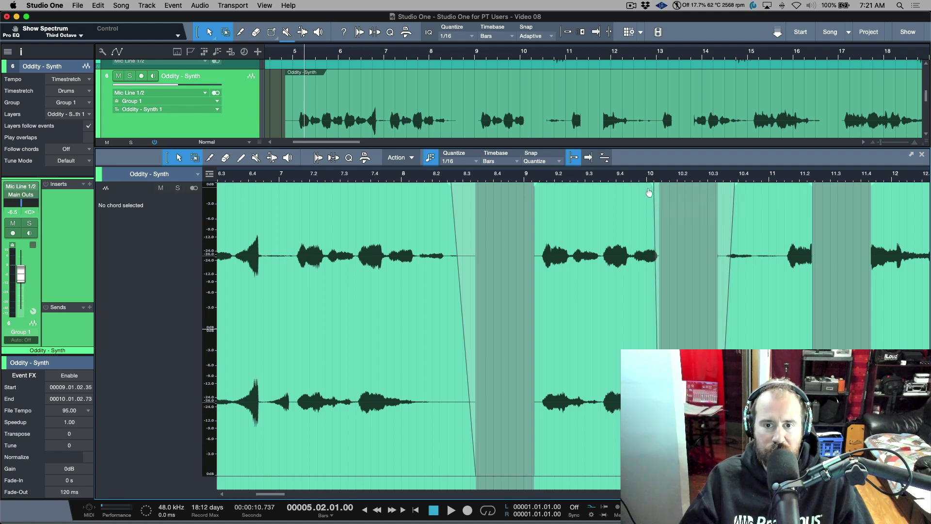
{"action": "left_click", "coordinate": [538, 185]}
{"action": "left_click_drag", "start_coordinate": [535, 185], "coordinate": [545, 186]}
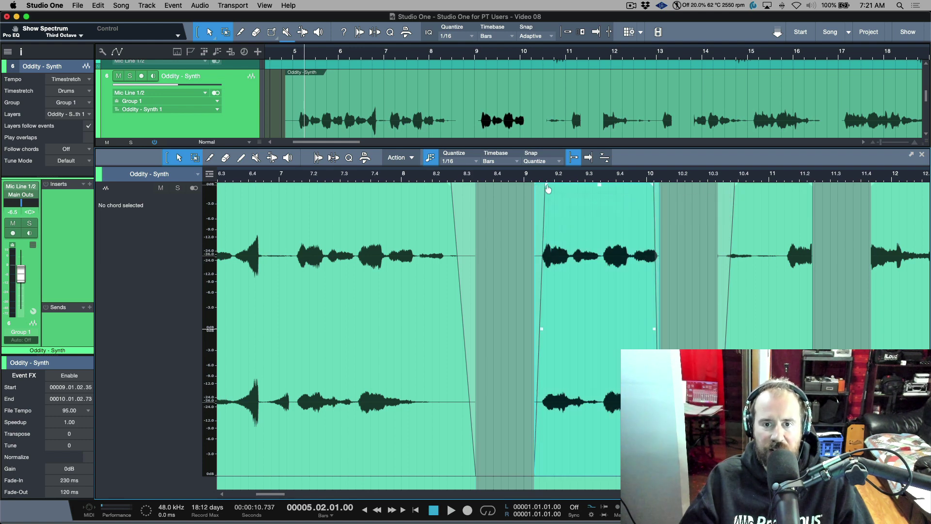
{"action": "left_click_drag", "start_coordinate": [602, 193], "coordinate": [599, 293]}
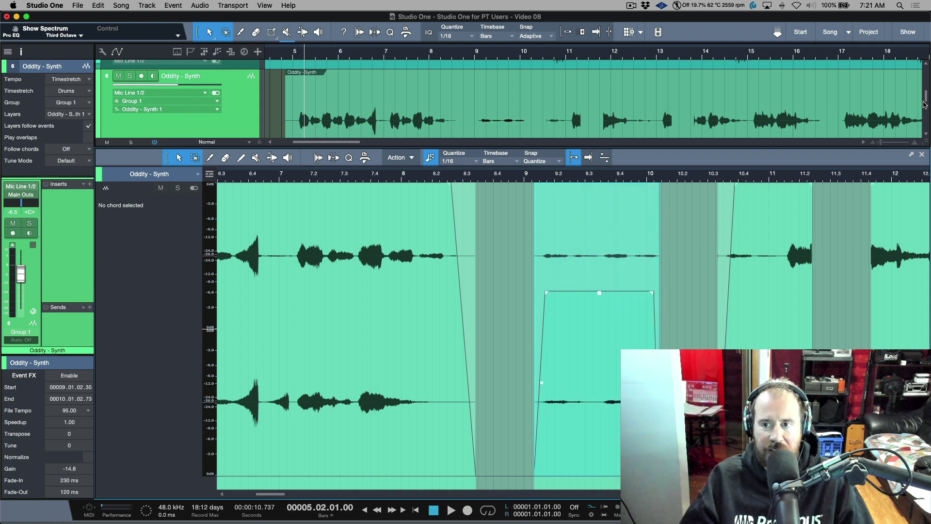
{"action": "left_click", "coordinate": [921, 154]}
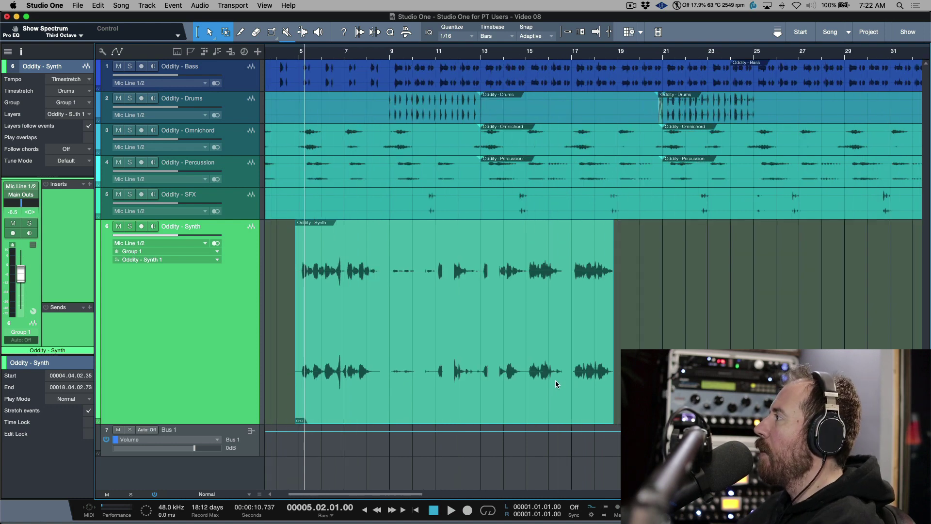
Step: Undo the Synth part's gain, fade, move and merge edits back to the separate pieces starting at 5.2
{"action": "key", "text": "w"}
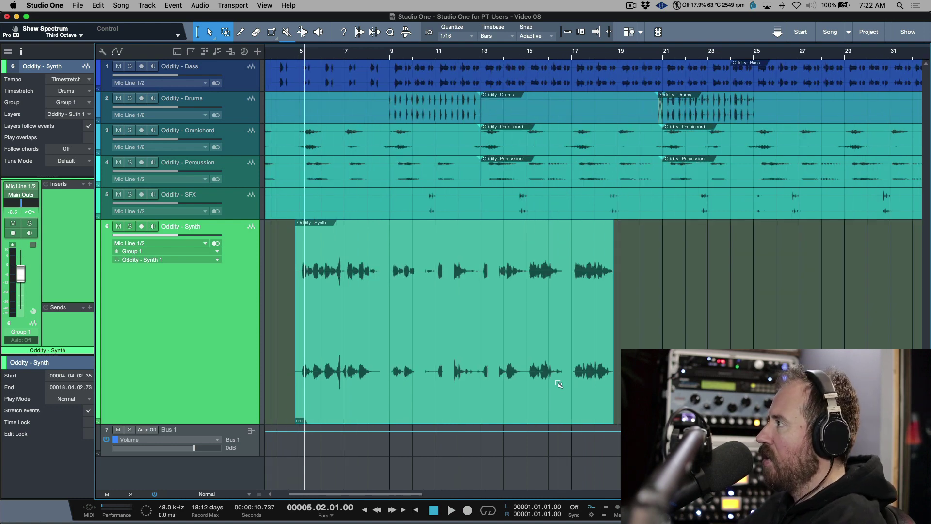
{"action": "left_click_drag", "start_coordinate": [559, 384], "coordinate": [584, 374]}
{"action": "key", "text": "alt+g"}
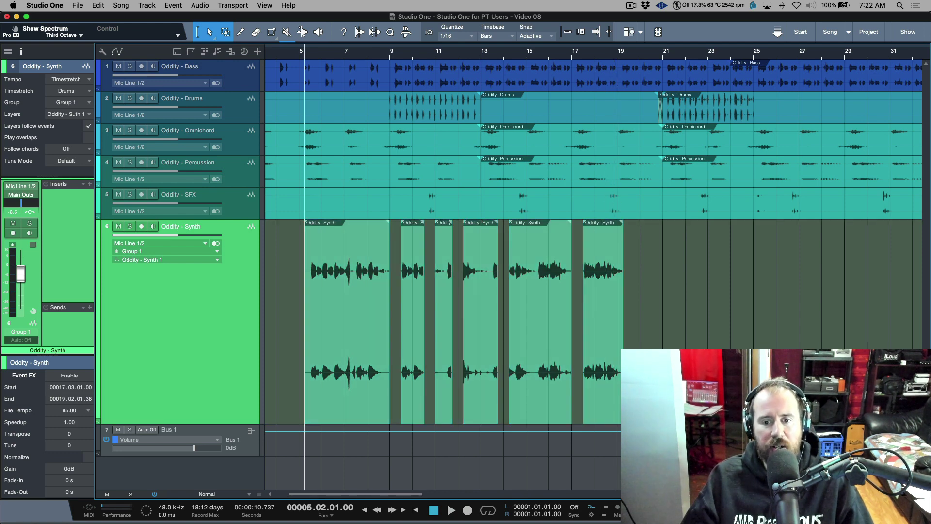
Step: Turn snap on, select all six Synth pieces and merge them into one part spanning bars 5 to 20
{"action": "left_click", "coordinate": [566, 32]}
{"action": "left_click_drag", "start_coordinate": [654, 339], "coordinate": [297, 325]}
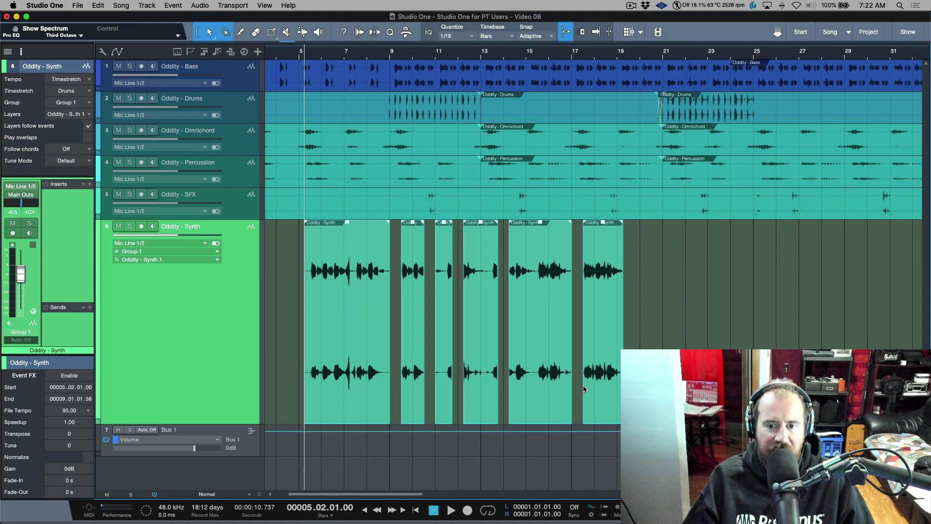
{"action": "scroll", "coordinate": [618, 50], "scroll_direction": "up", "scroll_amount": 3}
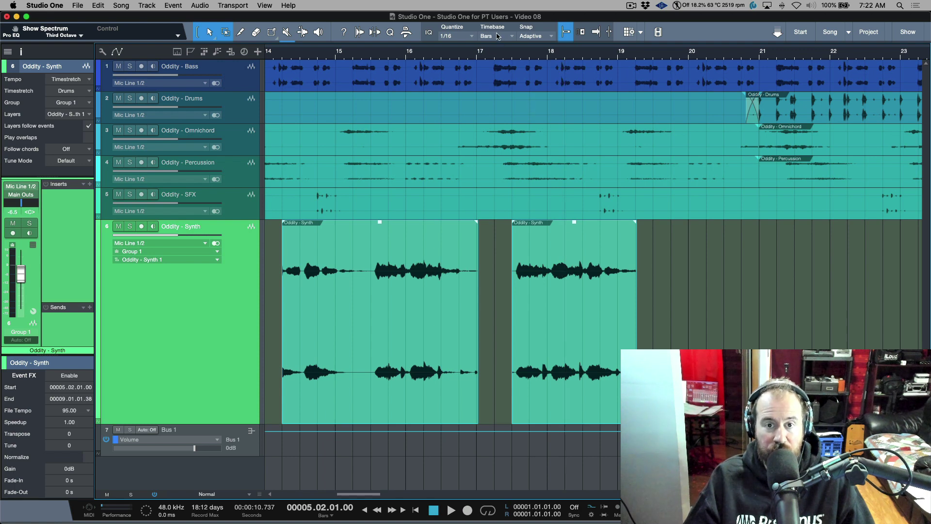
{"action": "key", "text": "w"}
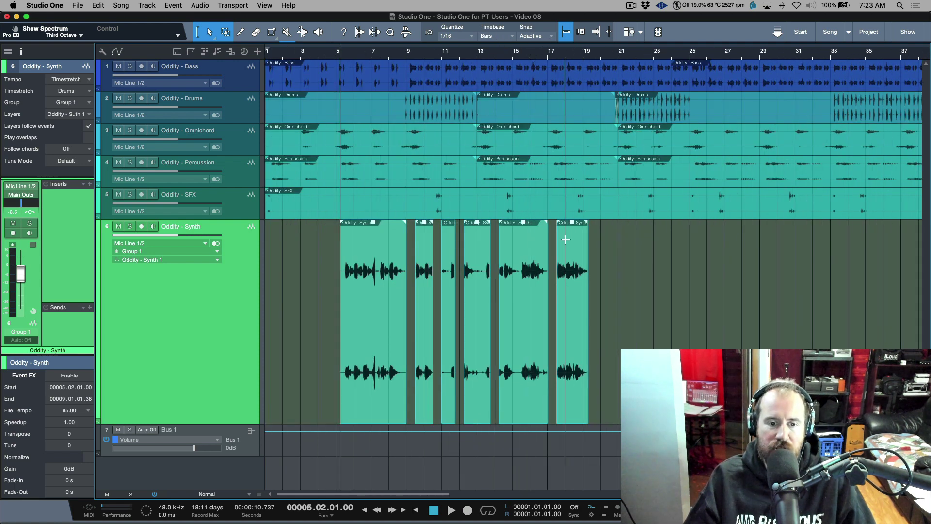
{"action": "key", "text": "g"}
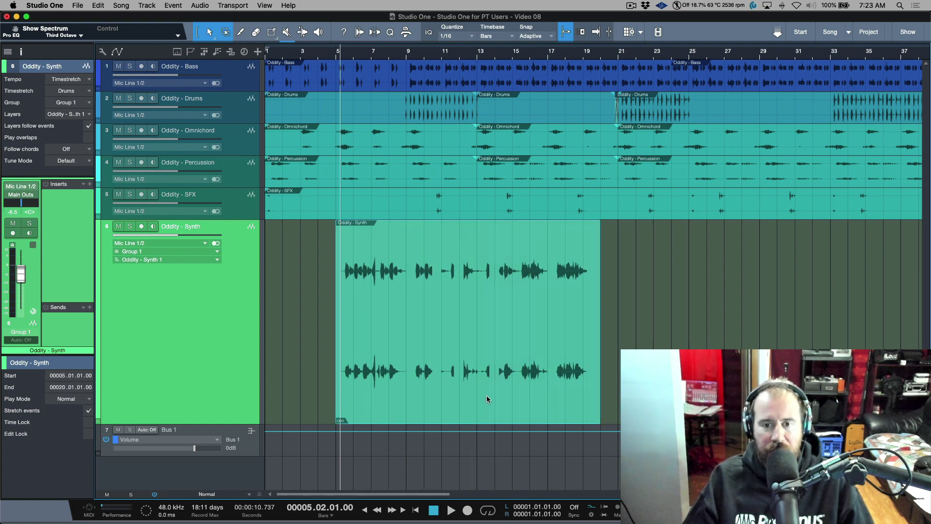
Step: Jump the playhead to the Synth part's start and end, and dissolve the audio part into separate events
{"action": "key", "text": "l"}
{"action": "key", "text": "shift+l"}
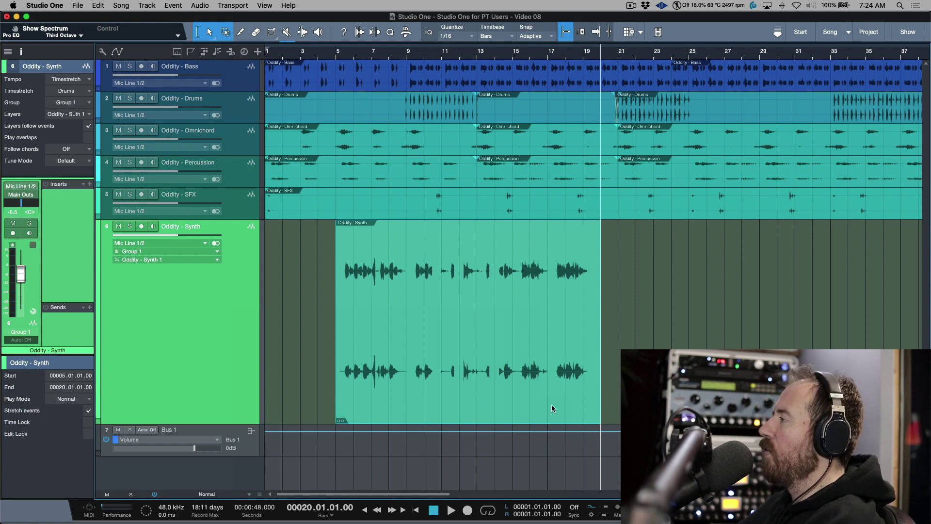
{"action": "right_click", "coordinate": [493, 379]}
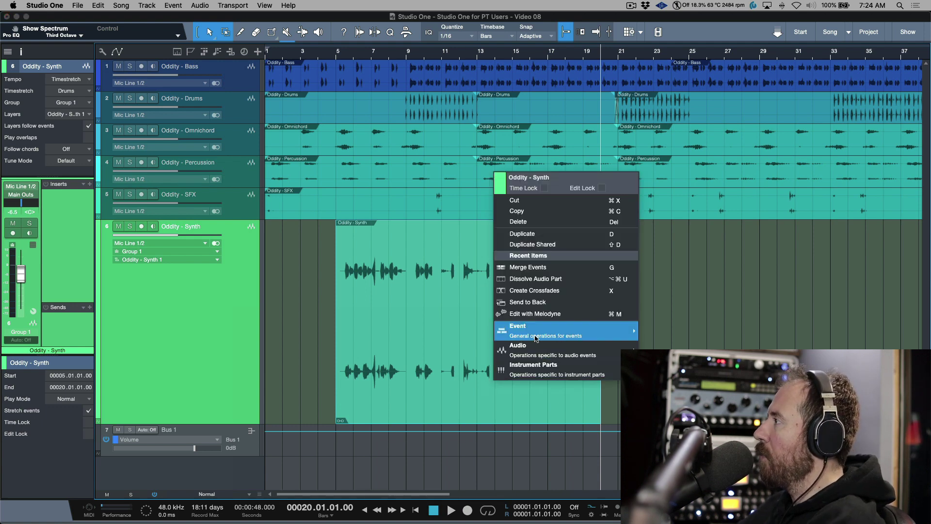
{"action": "mouse_move", "coordinate": [535, 351]}
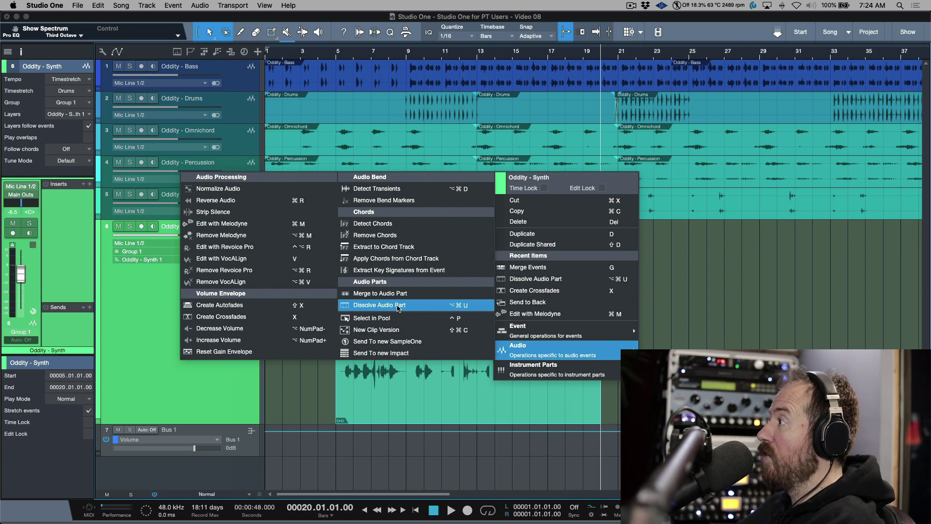
{"action": "left_click", "coordinate": [398, 306]}
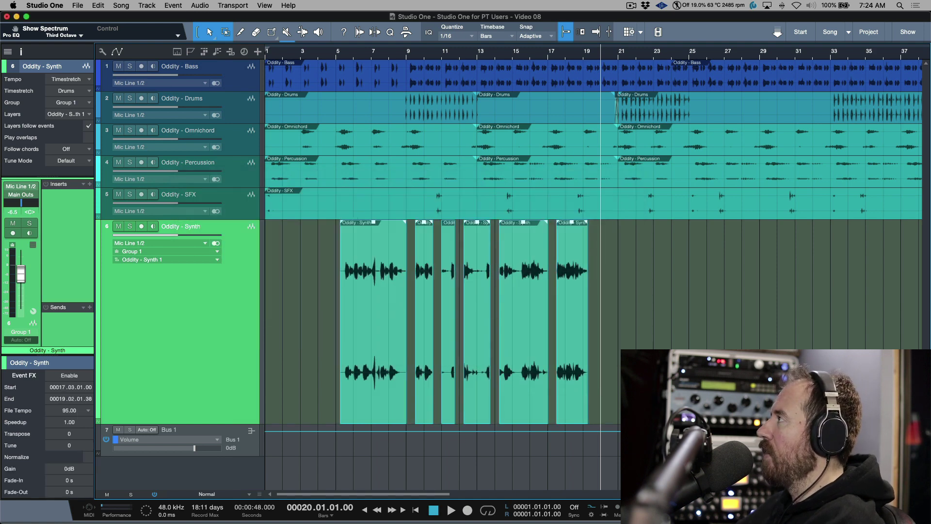
Step: Turn snap off and merge the Synth pieces into one part running from 5.02.01.00 to 19.02.01.38
{"action": "left_click", "coordinate": [568, 32]}
{"action": "left_click", "coordinate": [311, 351]}
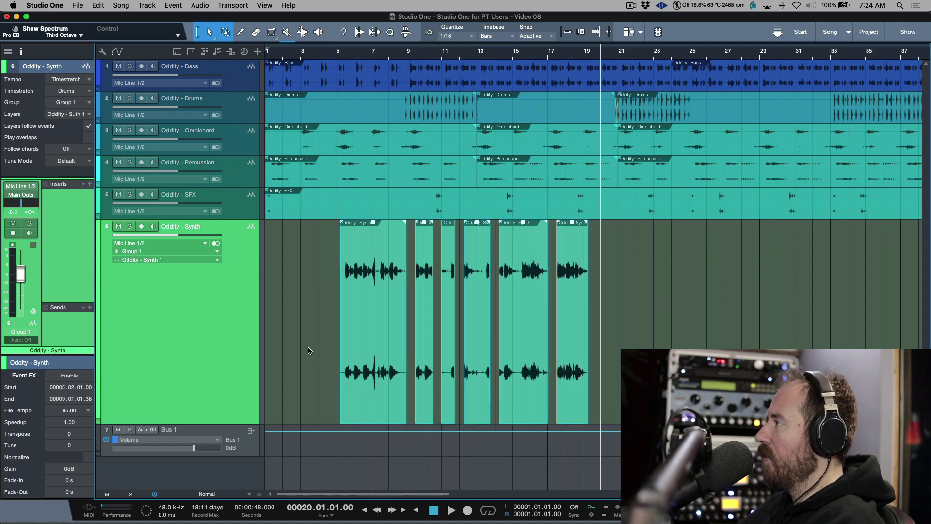
{"action": "key", "text": "g"}
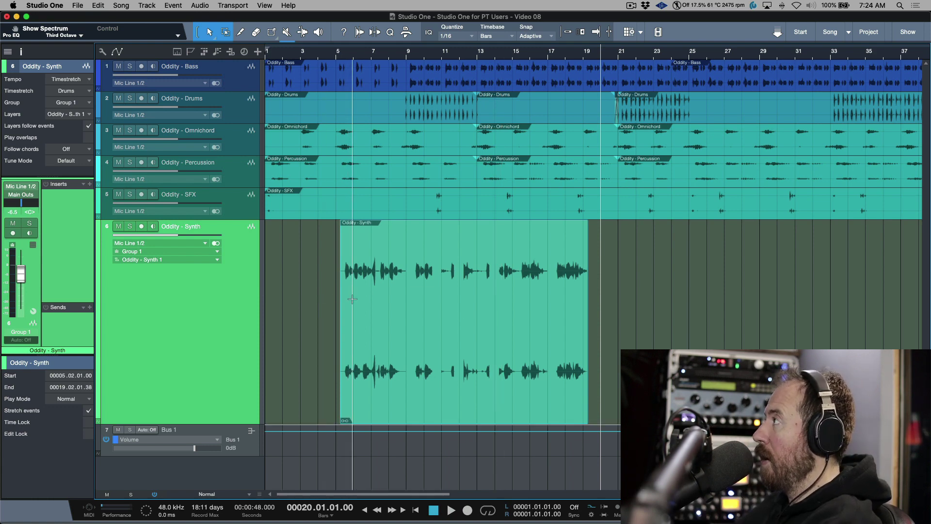
Step: Set snapping to Relative Grid, turn snap on, and place a copy of the merged Synth part at 25.02.01.00
{"action": "left_click", "coordinate": [548, 37]}
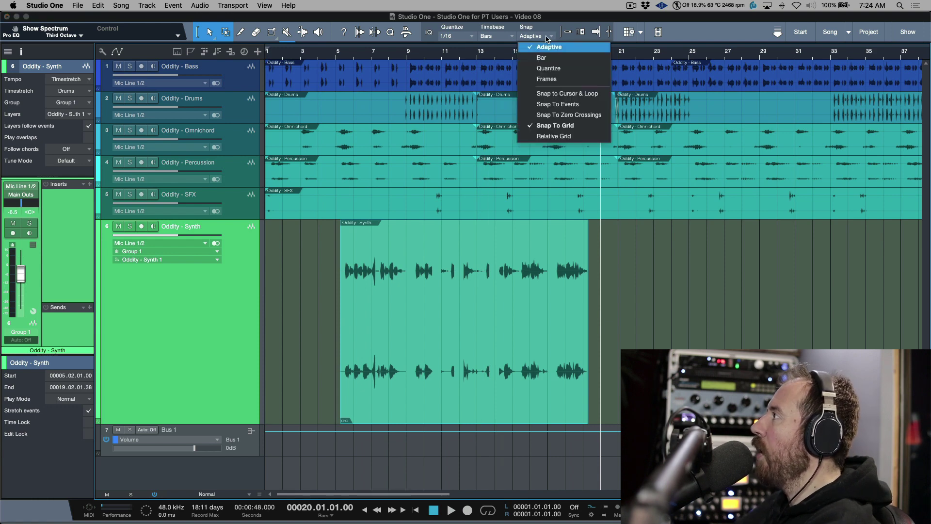
{"action": "left_click", "coordinate": [561, 137]}
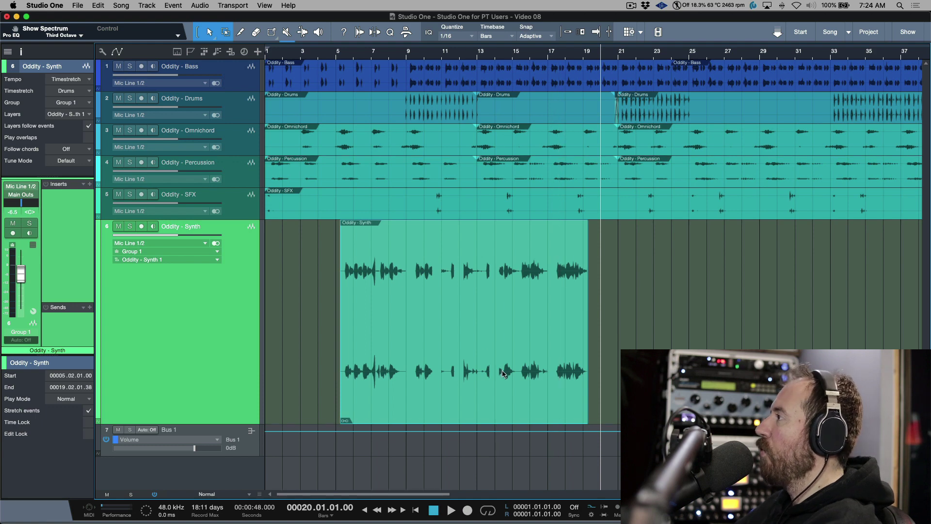
{"action": "key", "text": "n"}
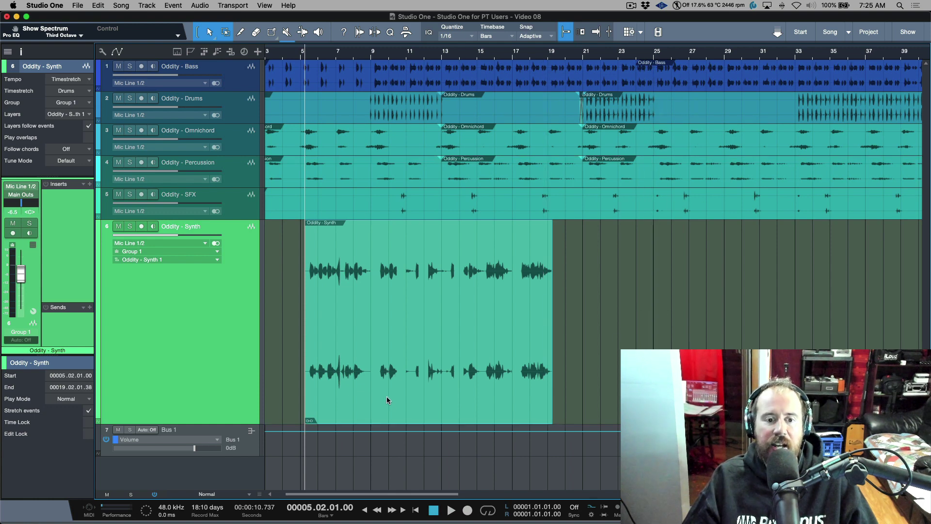
{"action": "left_click_drag", "start_coordinate": [386, 390], "coordinate": [738, 390]}
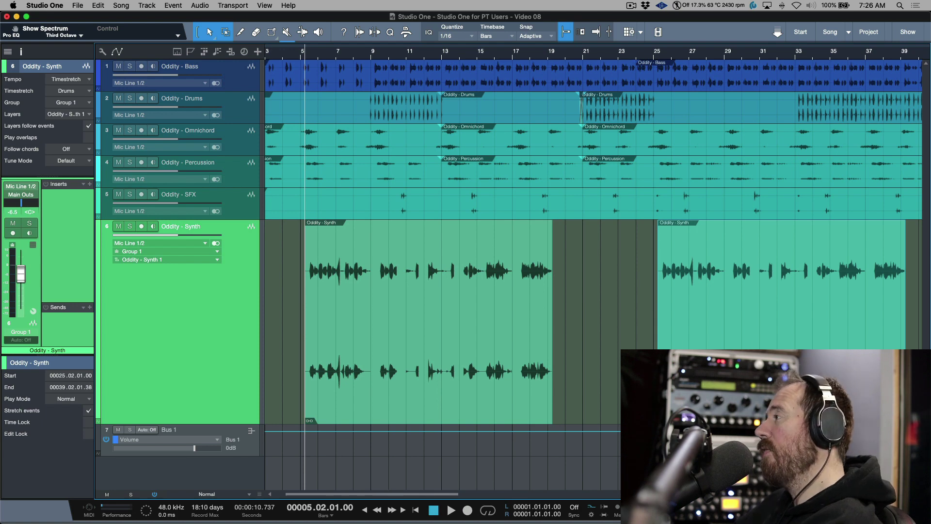
Step: Inside the original Synth part, fade out the first piece over about 700 ms and give the second a 100 ms fade-in and 50 ms fade-out
{"action": "double_click", "coordinate": [445, 381]}
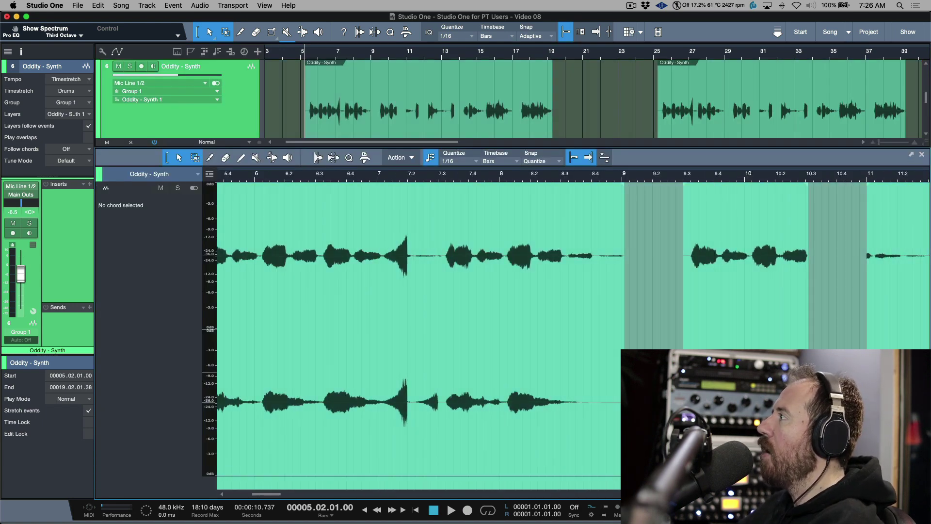
{"action": "left_click_drag", "start_coordinate": [623, 186], "coordinate": [584, 195]}
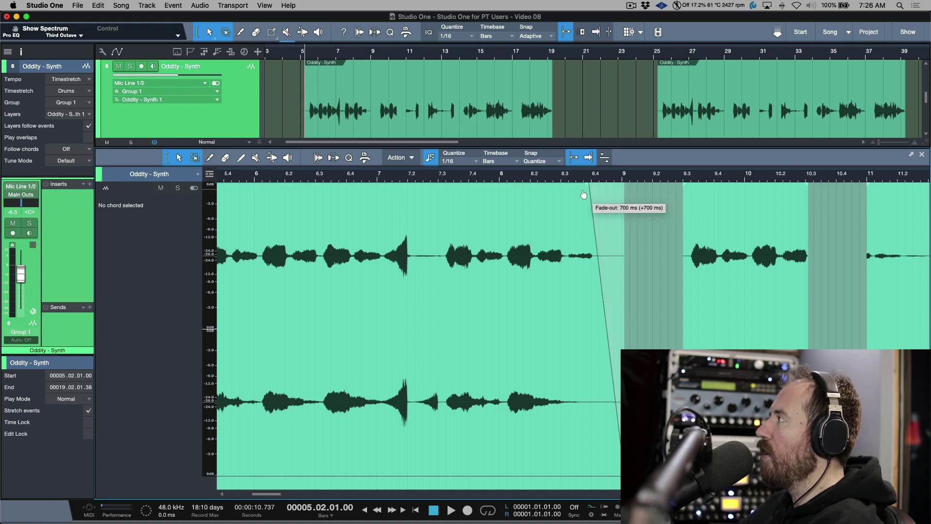
{"action": "left_click", "coordinate": [699, 188]}
{"action": "left_click_drag", "start_coordinate": [686, 188], "coordinate": [704, 188]}
{"action": "left_click_drag", "start_coordinate": [806, 185], "coordinate": [804, 189]}
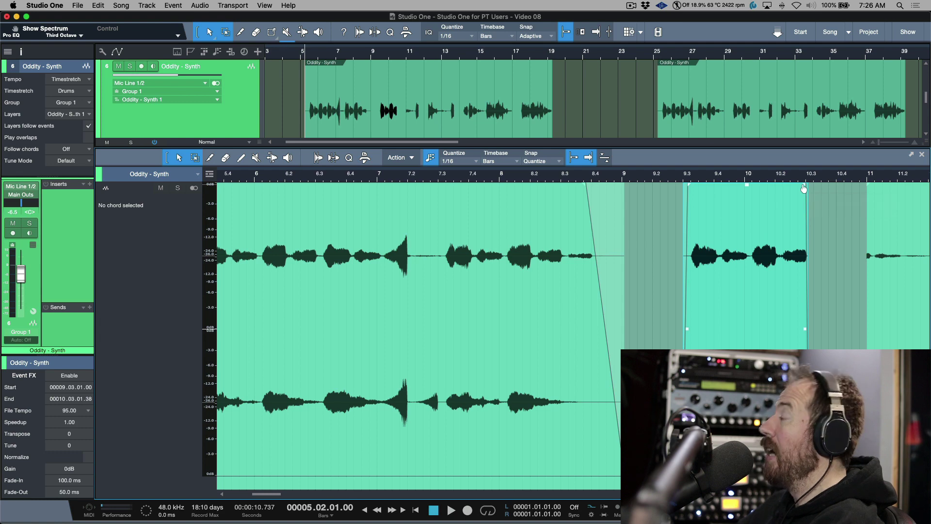